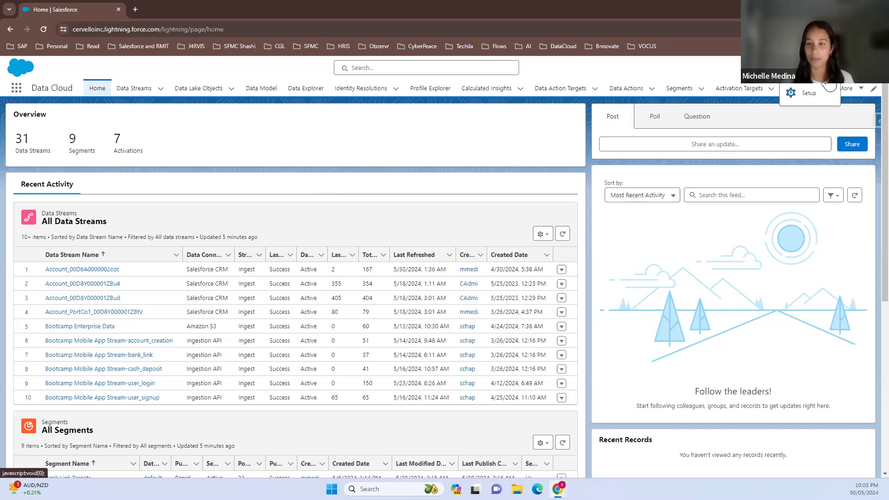
Open the All Users list in Setup and search the page for the active Standard User by first name
{"action": "left_click", "coordinate": [823, 97]}
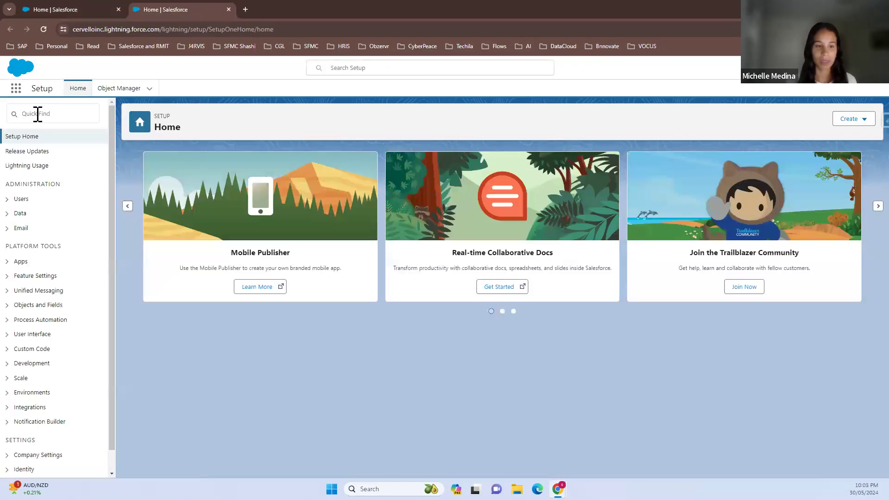
{"action": "left_click", "coordinate": [37, 113]}
{"action": "type", "text": "user"}
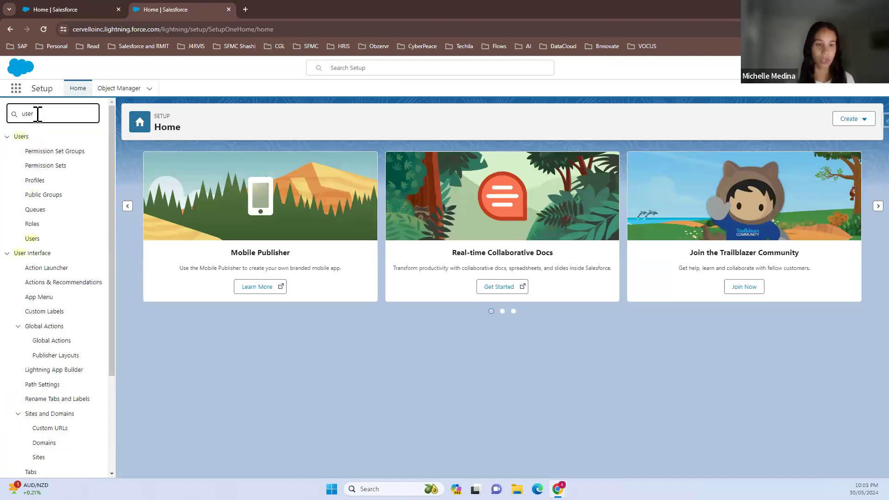
{"action": "left_click", "coordinate": [40, 240]}
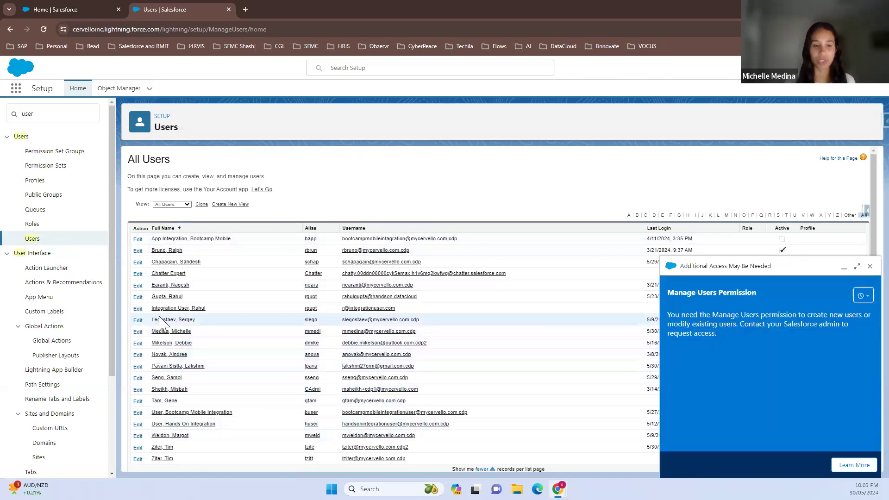
{"action": "left_click", "coordinate": [870, 266]}
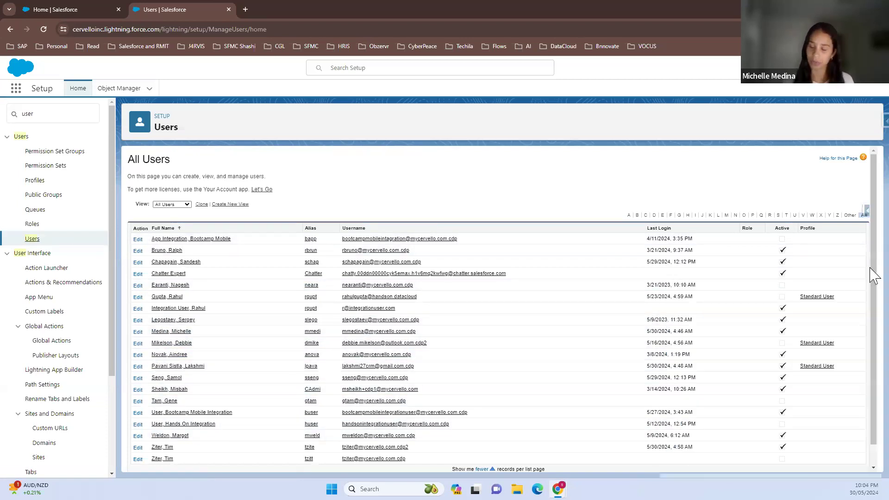
{"action": "scroll", "coordinate": [200, 421], "scroll_direction": "down", "scroll_amount": 1}
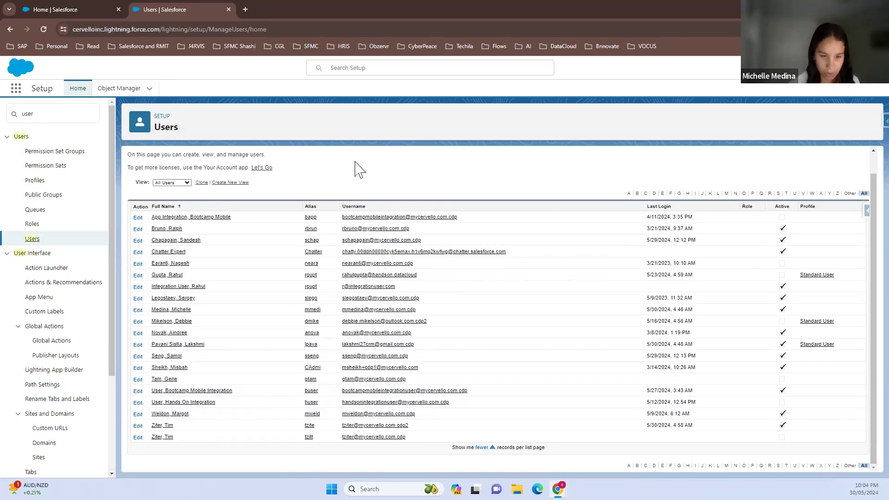
{"action": "key", "text": "ctrl+f"}
{"action": "type", "text": "laks"}
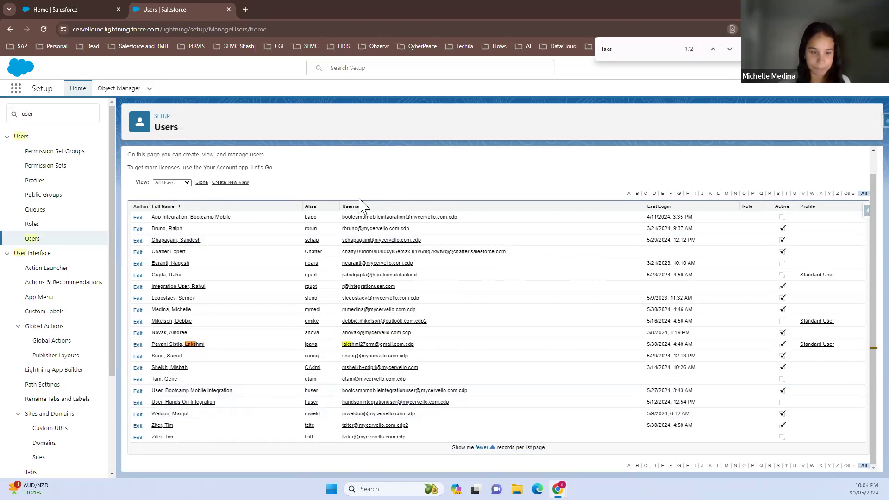
{"action": "left_click", "coordinate": [137, 345]}
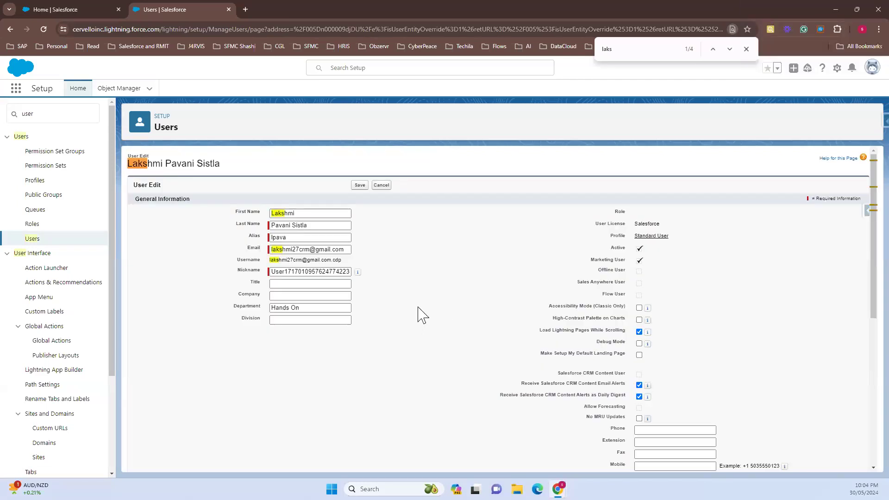
{"action": "scroll", "coordinate": [417, 315], "scroll_direction": "down", "scroll_amount": 2}
{"action": "scroll", "coordinate": [418, 315], "scroll_direction": "up", "scroll_amount": 2}
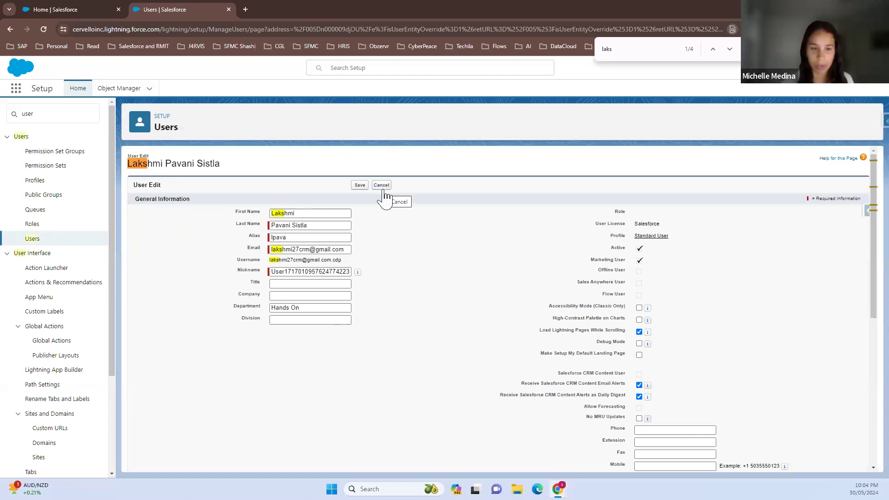
{"action": "scroll", "coordinate": [389, 210], "scroll_direction": "down", "scroll_amount": 6}
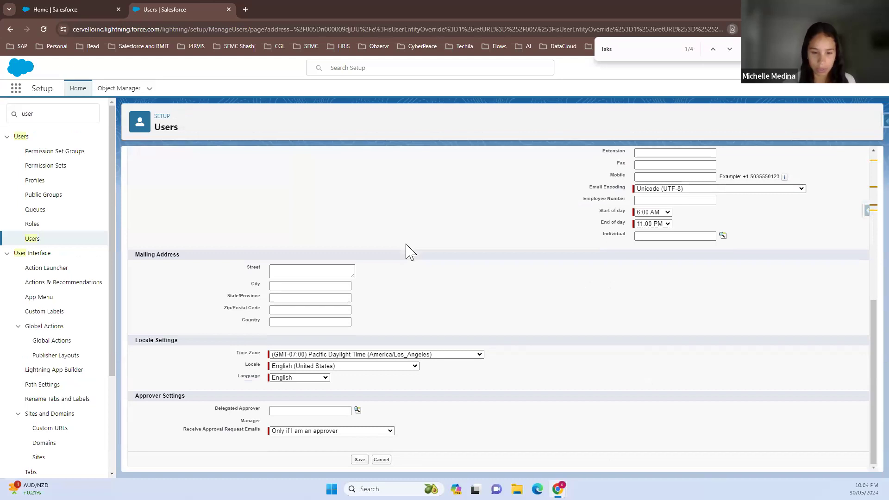
{"action": "left_click", "coordinate": [382, 460]}
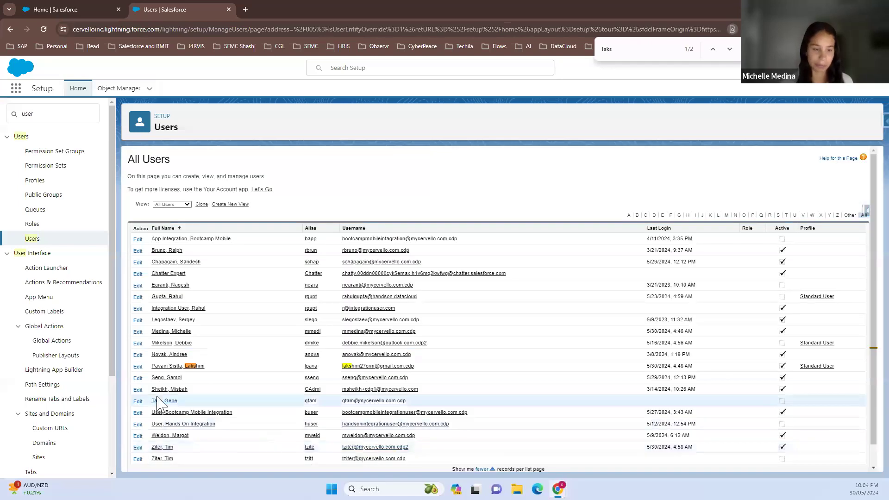
Open that user's detail page, review the Permission Set Assignments, and close Setup
{"action": "left_click", "coordinate": [160, 367]}
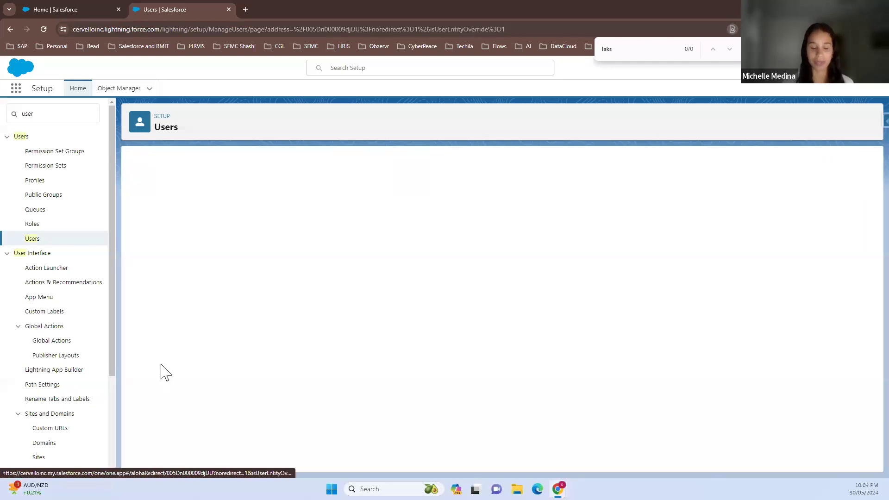
{"action": "key", "text": "Escape"}
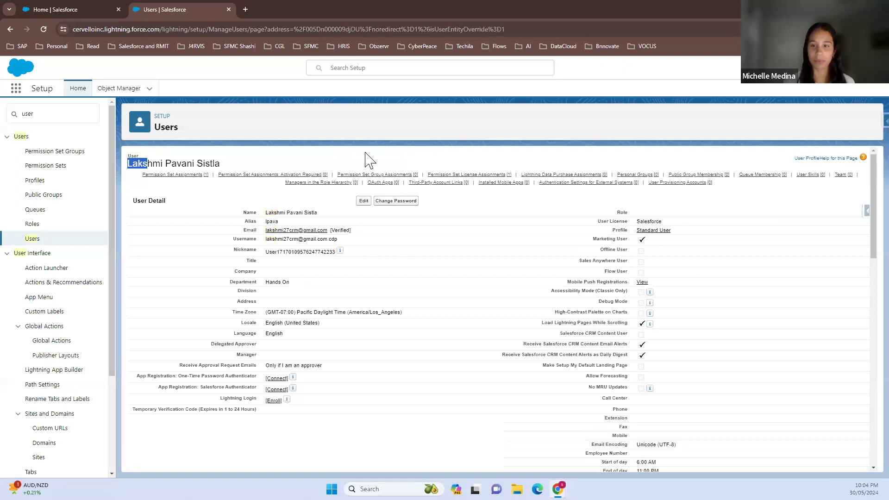
{"action": "mouse_move", "coordinate": [202, 180]}
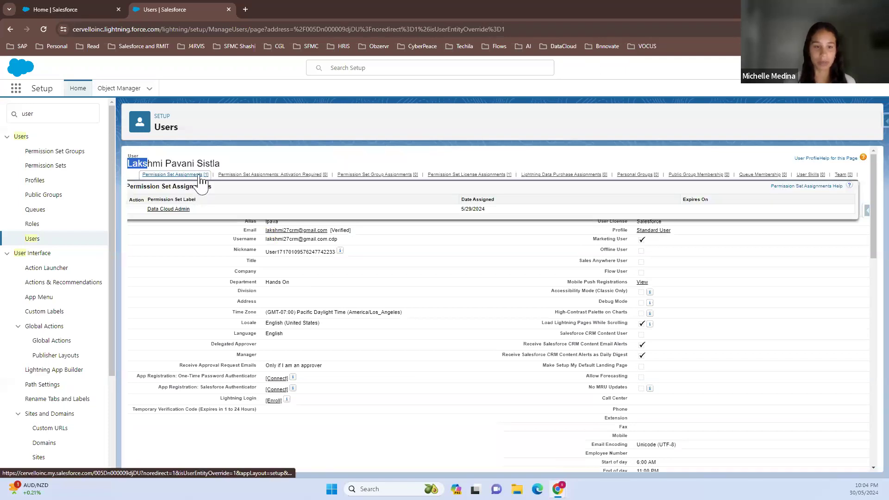
{"action": "left_click", "coordinate": [200, 175]}
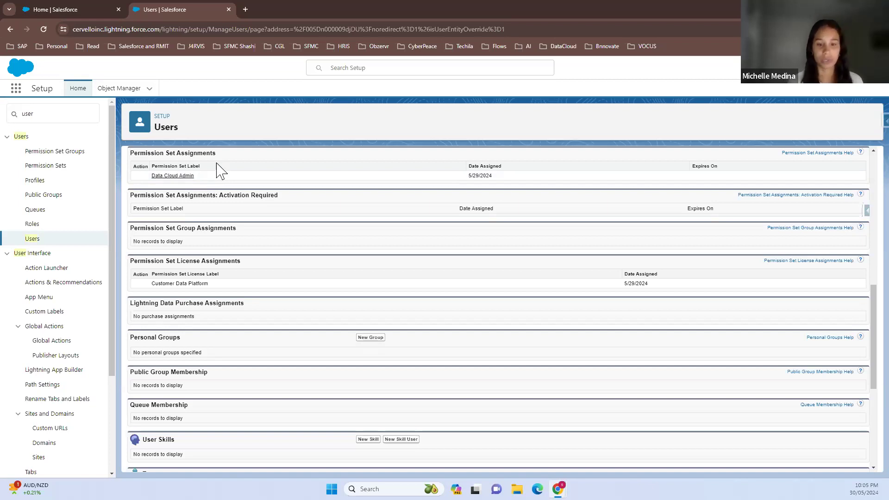
{"action": "scroll", "coordinate": [238, 215], "scroll_direction": "up", "scroll_amount": 2}
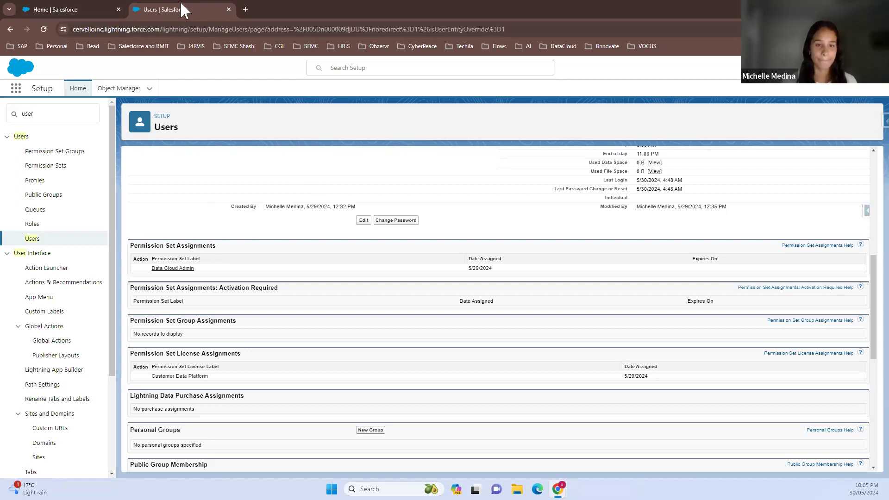
{"action": "left_click", "coordinate": [229, 10]}
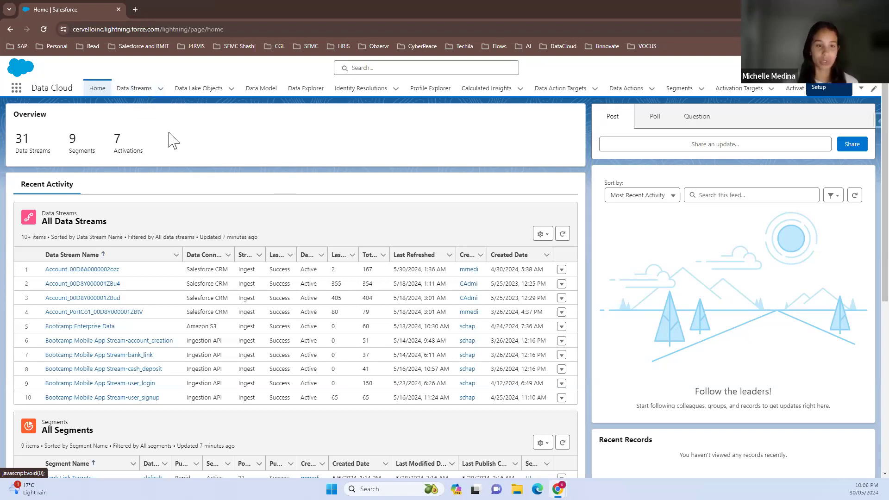
Show the data streams in the Bootcamp Data Streams list view and pin that view as the default
{"action": "left_click", "coordinate": [139, 94]}
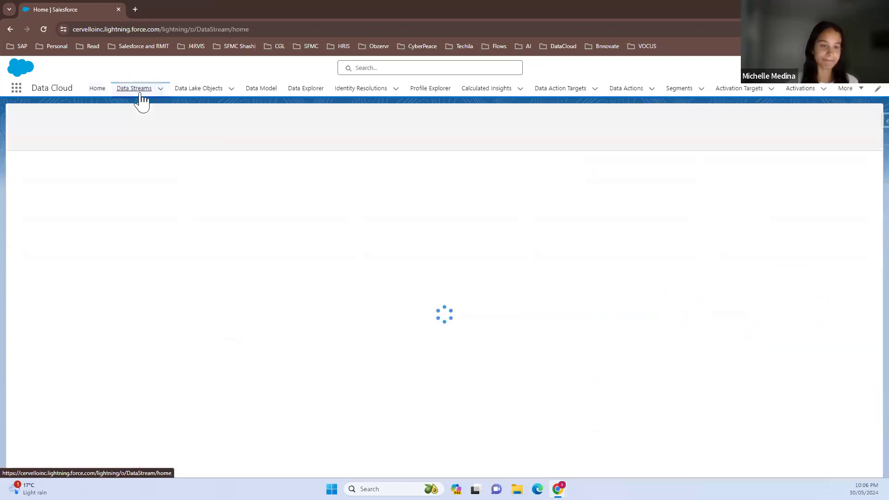
{"action": "left_click", "coordinate": [104, 124]}
{"action": "left_click", "coordinate": [87, 158]}
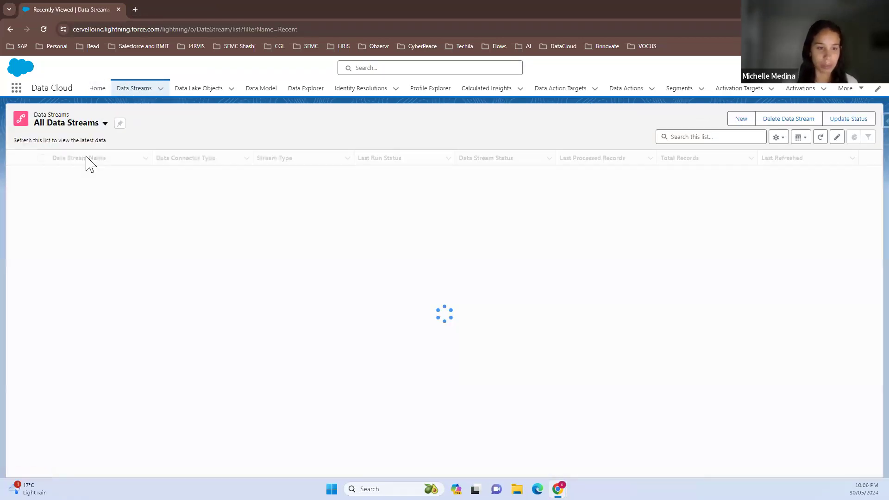
{"action": "left_click", "coordinate": [105, 123]}
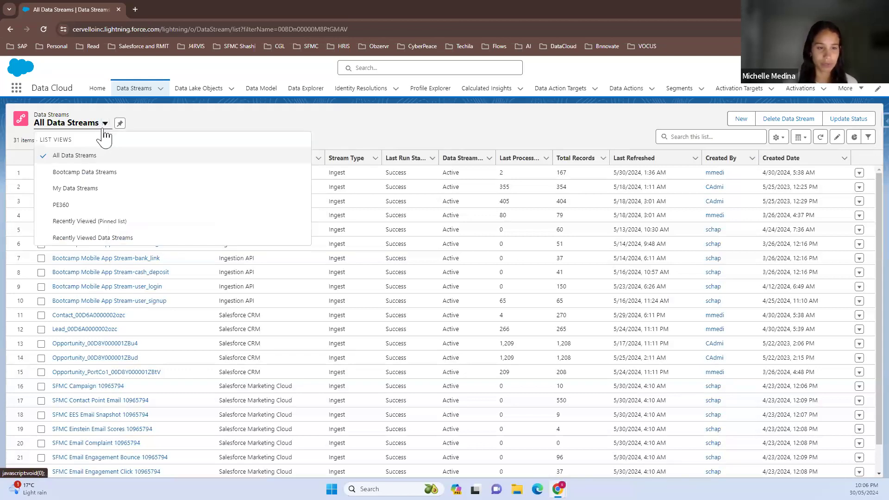
{"action": "left_click", "coordinate": [100, 172]}
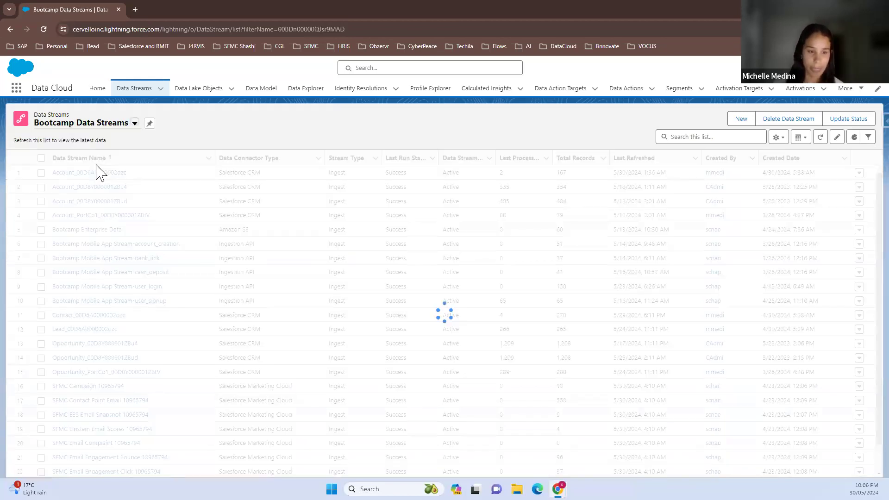
{"action": "left_click", "coordinate": [150, 123]}
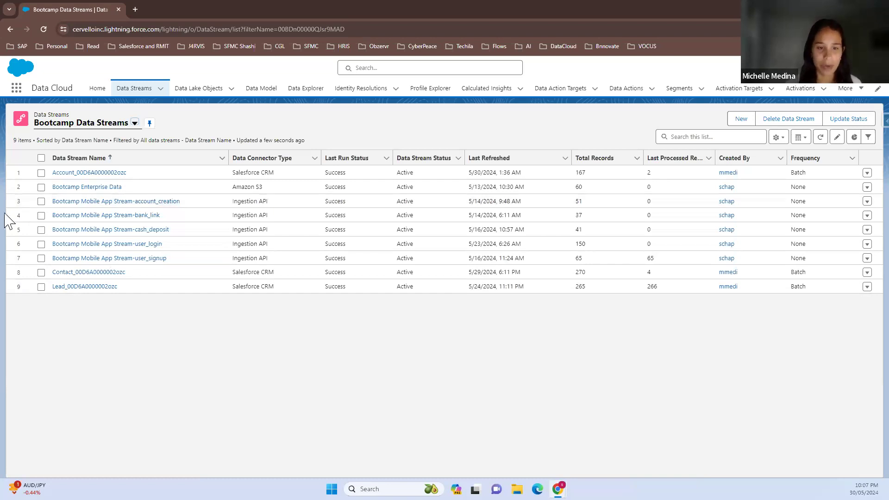
Open the Bootcamp Enterprise Data stream and bring up the formula of its Enterprise Account Key field for editing
{"action": "left_click", "coordinate": [56, 187]}
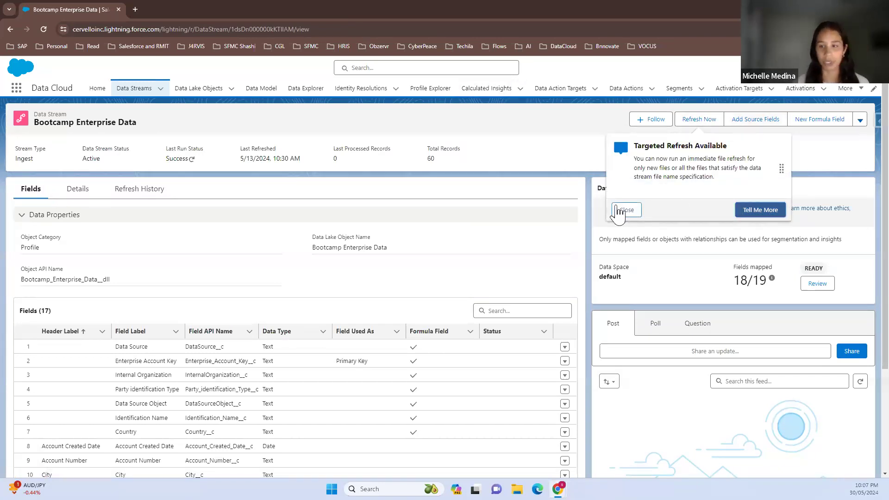
{"action": "left_click", "coordinate": [626, 210]}
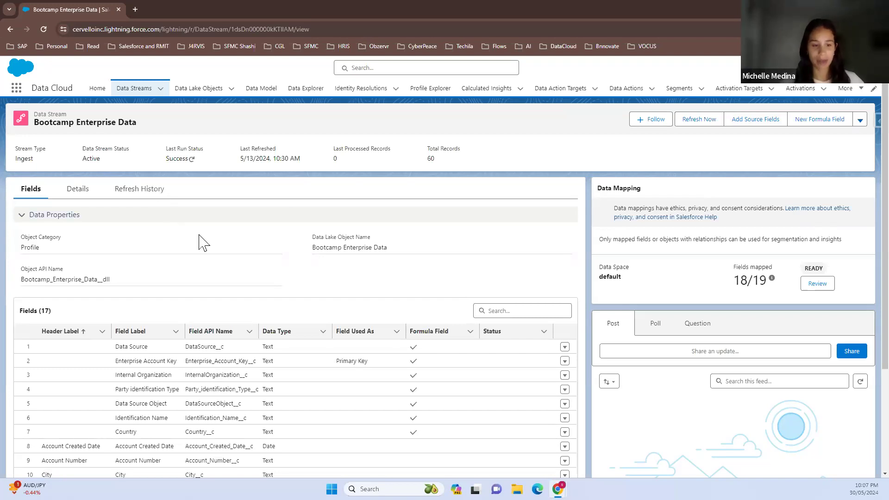
{"action": "scroll", "coordinate": [370, 338], "scroll_direction": "down", "scroll_amount": 2}
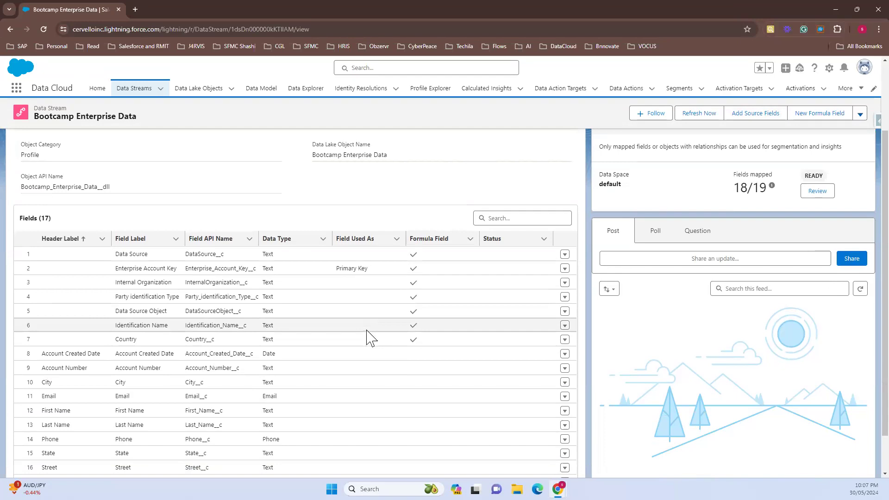
{"action": "scroll", "coordinate": [371, 337], "scroll_direction": "down", "scroll_amount": 1}
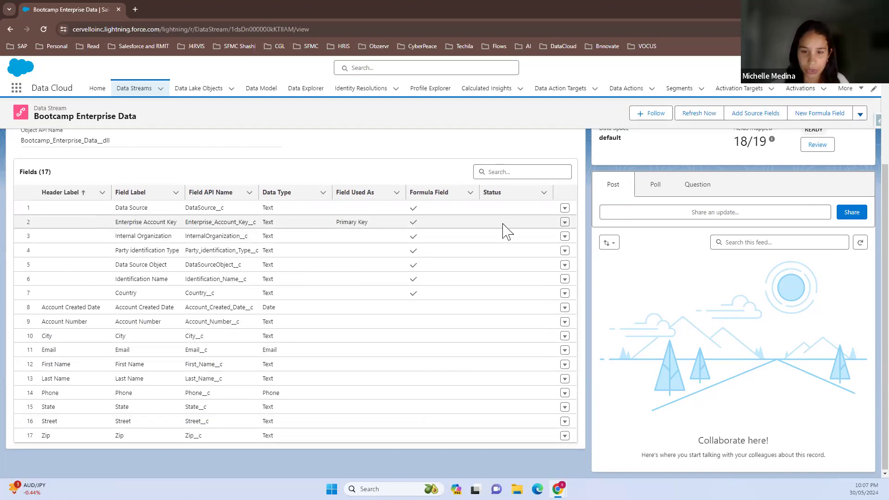
{"action": "left_click", "coordinate": [566, 222]}
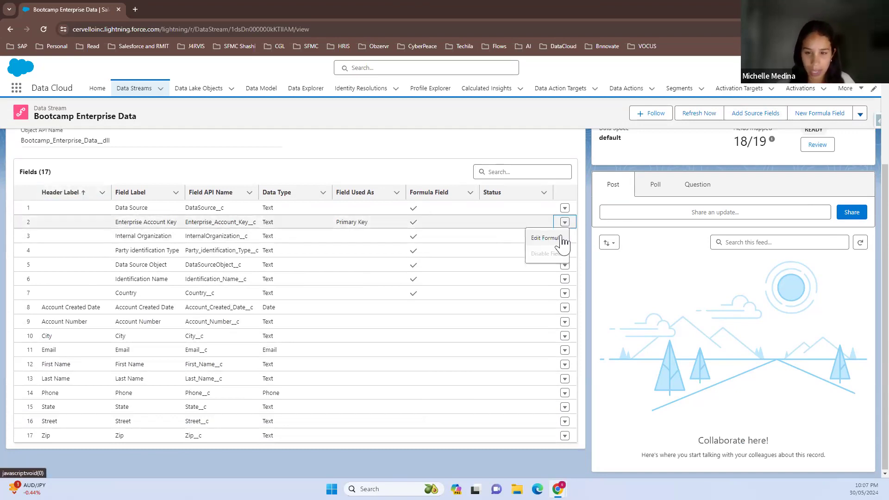
{"action": "left_click", "coordinate": [561, 238]}
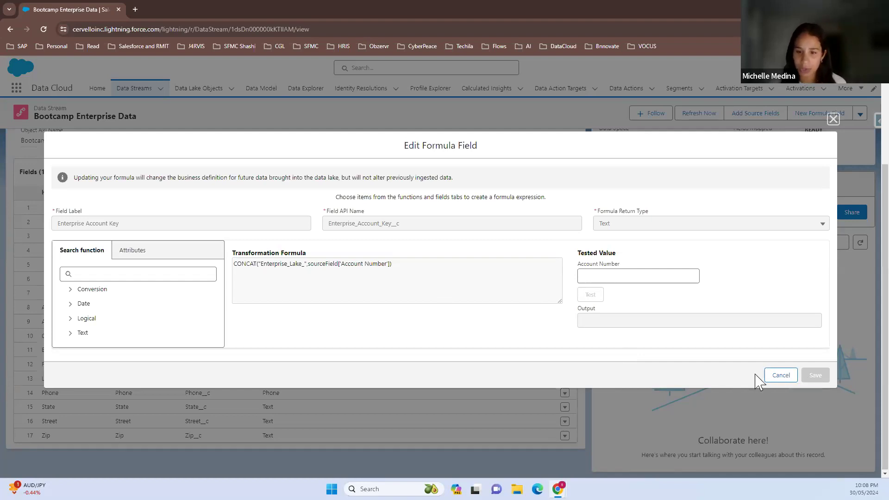
Enter a sample account number prefixed with "Enterprise_Lake_" as the formula's test value
{"action": "left_click", "coordinate": [605, 273]}
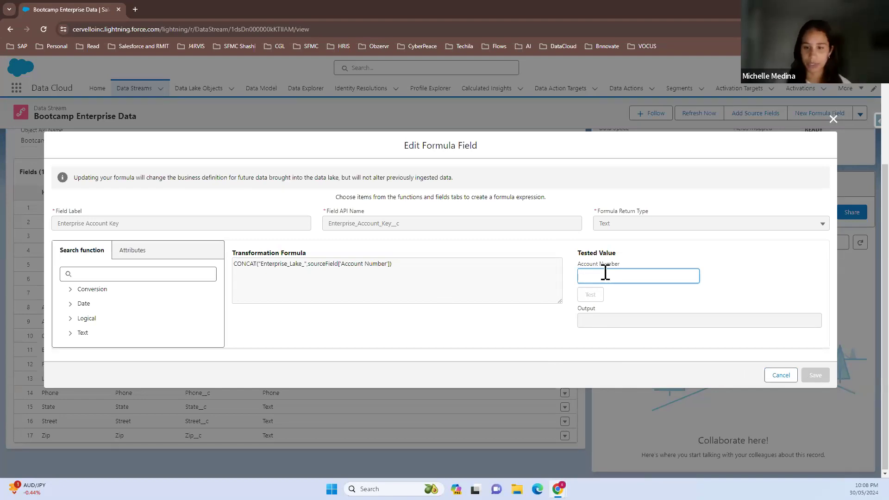
{"action": "type", "text": "1234"}
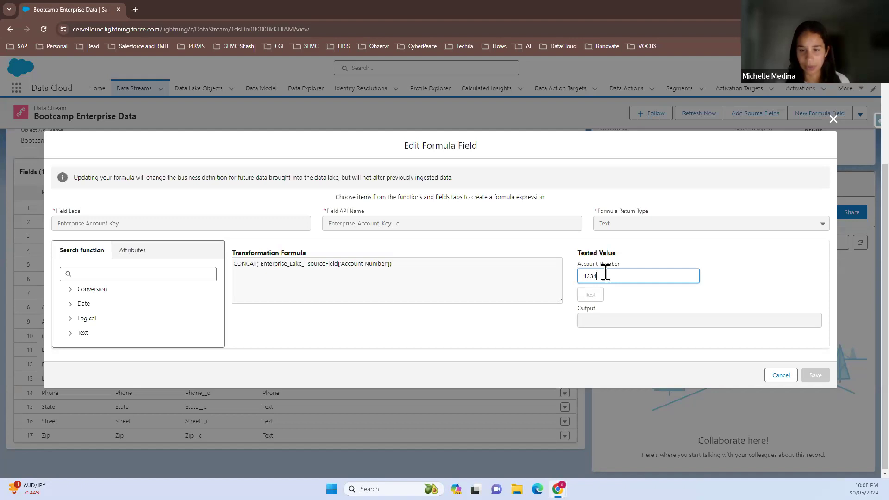
{"action": "type", "text": "abc"}
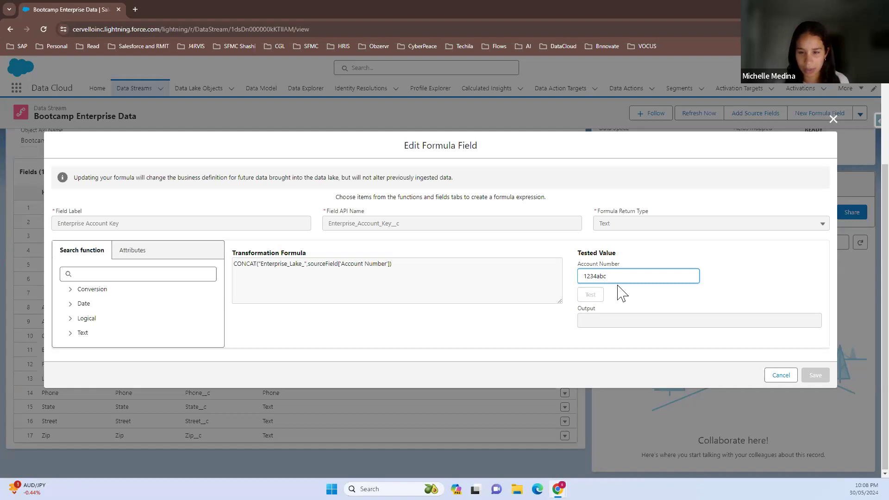
{"action": "key", "text": "BackSpace"}
{"action": "key", "text": "BackSpace"}
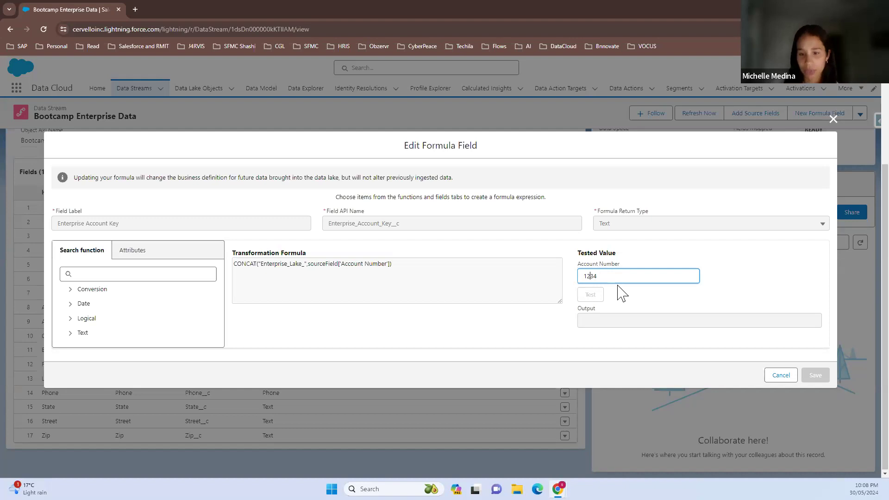
{"action": "type", "text": "Enter"}
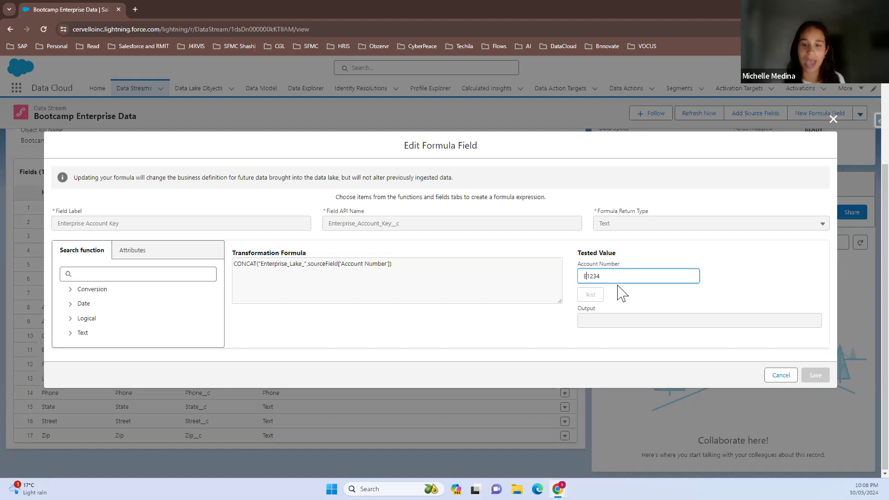
{"action": "type", "text": "prise"}
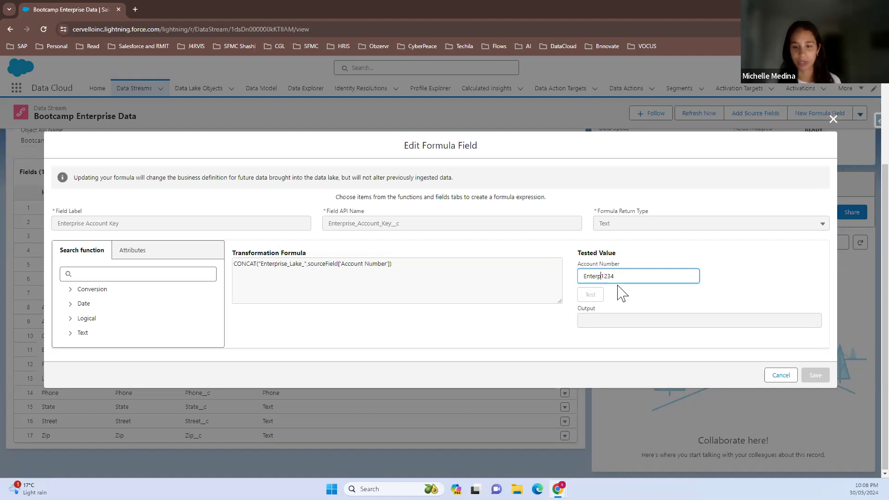
{"action": "type", "text": "_Lake"}
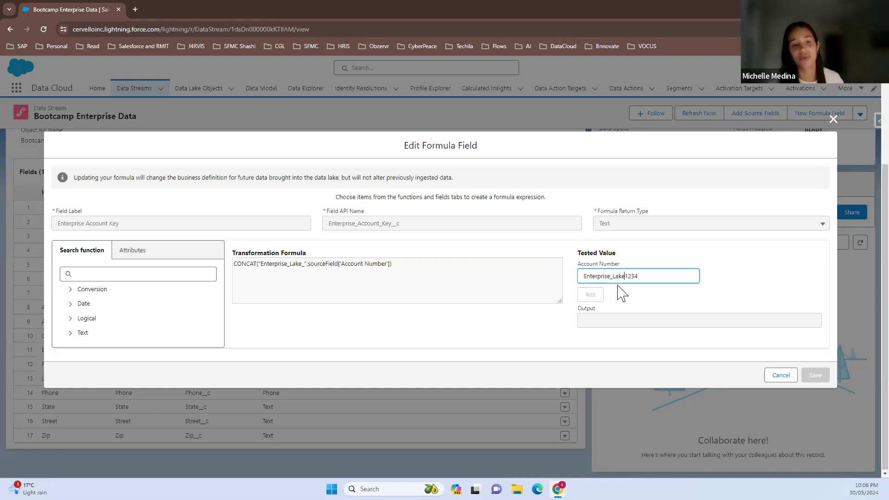
{"action": "type", "text": "_"}
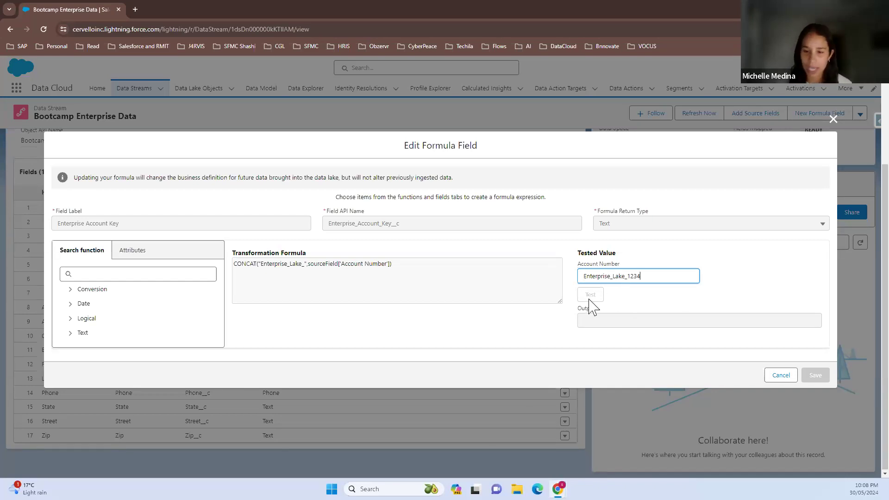
Cancel the formula field edit and open the data mapping review of the Bootcamp Enterprise Data stream
{"action": "left_click", "coordinate": [786, 378]}
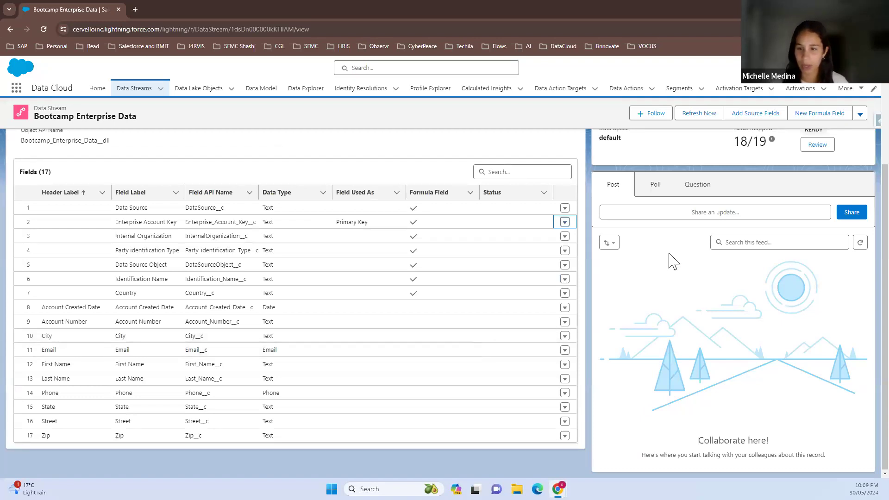
{"action": "scroll", "coordinate": [407, 206], "scroll_direction": "up", "scroll_amount": 3}
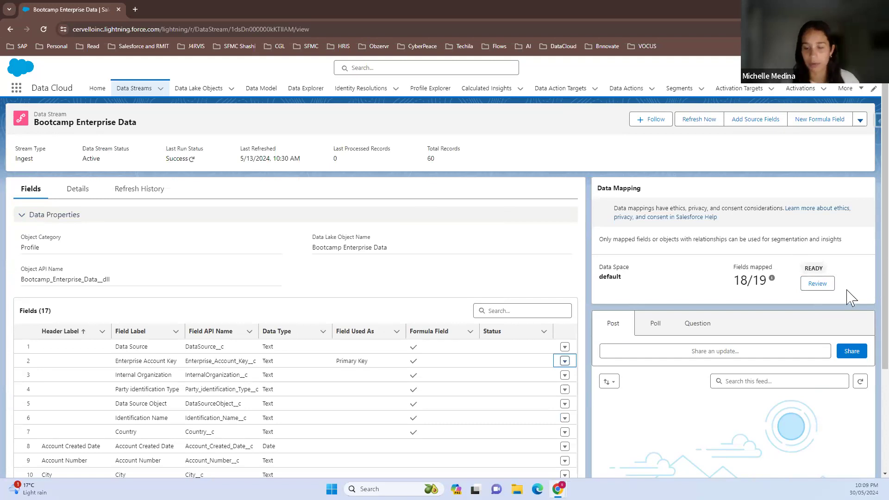
{"action": "left_click", "coordinate": [826, 288]}
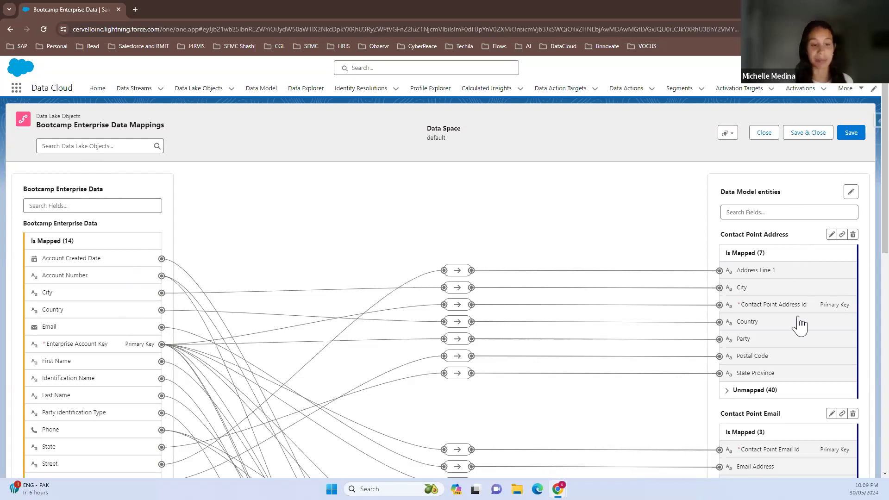
Examine the field mappings to the Contact Point Address, Contact Point Email, Contact Point Phone, Individual and Party Identification entities
{"action": "scroll", "coordinate": [803, 333], "scroll_direction": "down", "scroll_amount": 2}
{"action": "scroll", "coordinate": [805, 339], "scroll_direction": "down", "scroll_amount": 1}
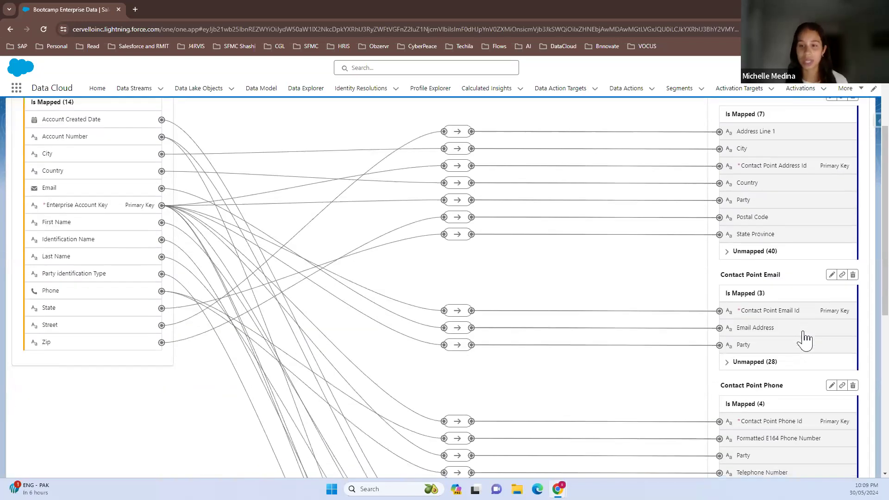
{"action": "scroll", "coordinate": [804, 339], "scroll_direction": "down", "scroll_amount": 3}
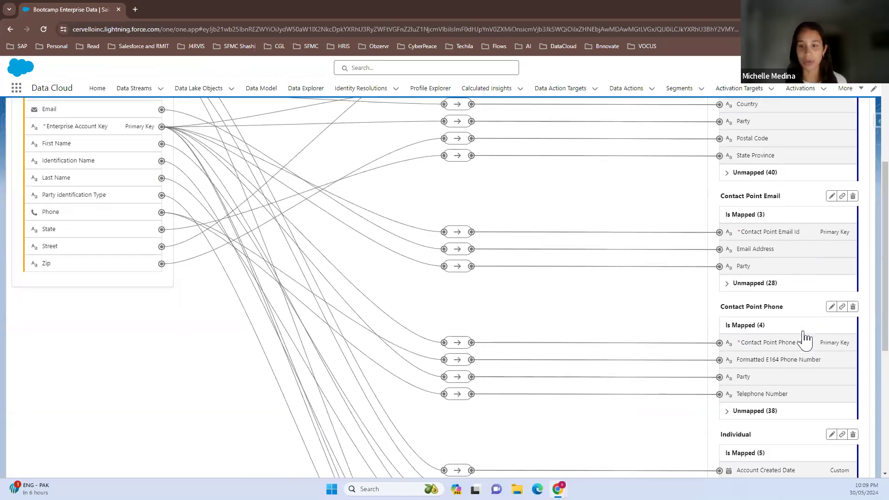
{"action": "scroll", "coordinate": [804, 339], "scroll_direction": "down", "scroll_amount": 2}
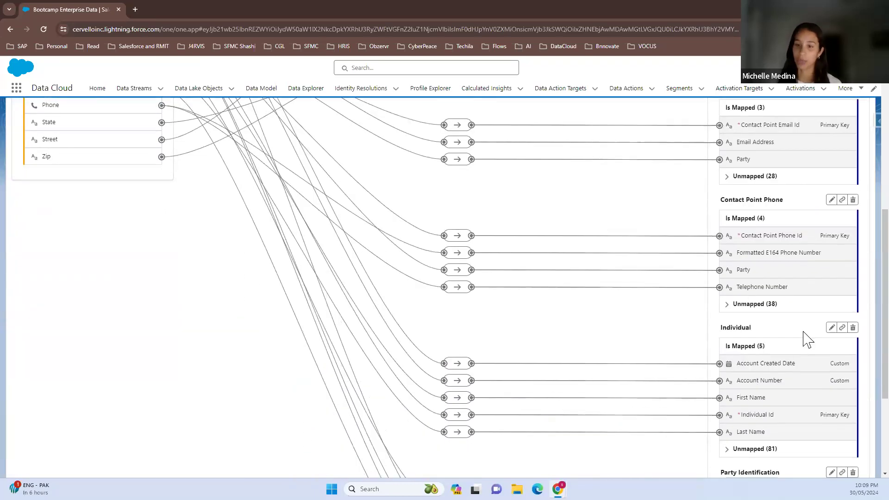
{"action": "scroll", "coordinate": [804, 339], "scroll_direction": "down", "scroll_amount": 1}
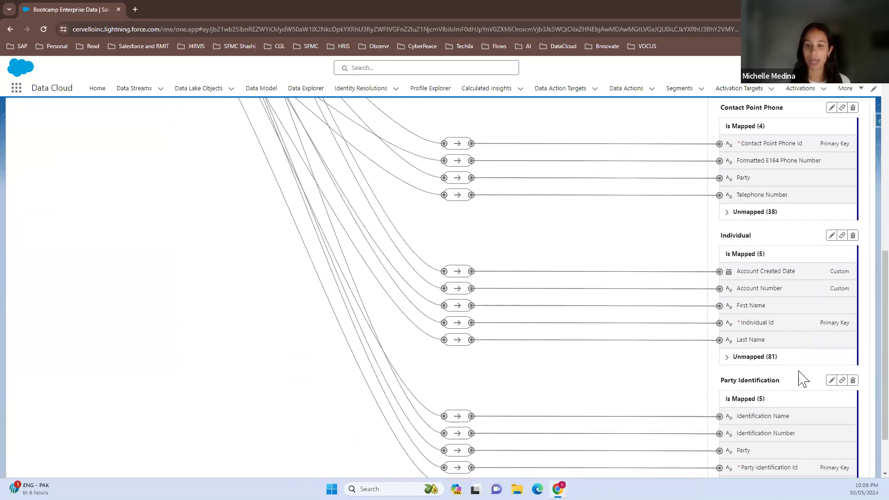
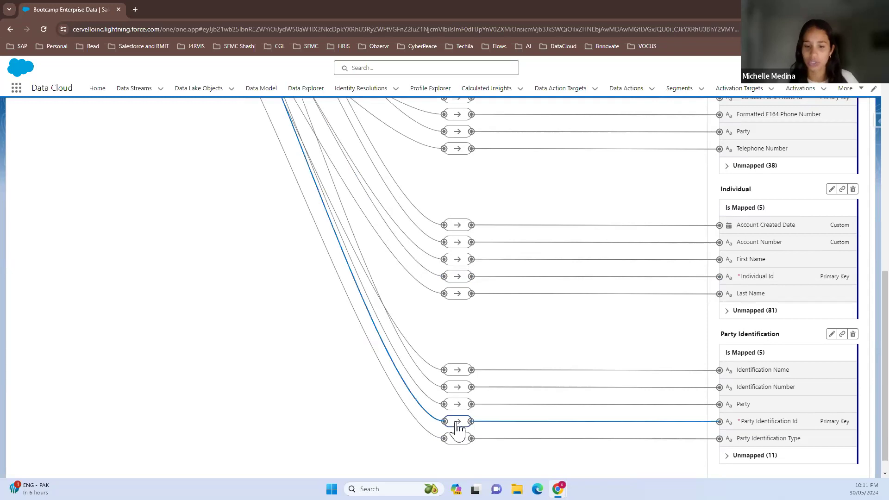
Inspect how Enterprise Account Key maps to Party Identification Id and Party in the Party Identification entity, and close the mappings
{"action": "left_click", "coordinate": [457, 422]}
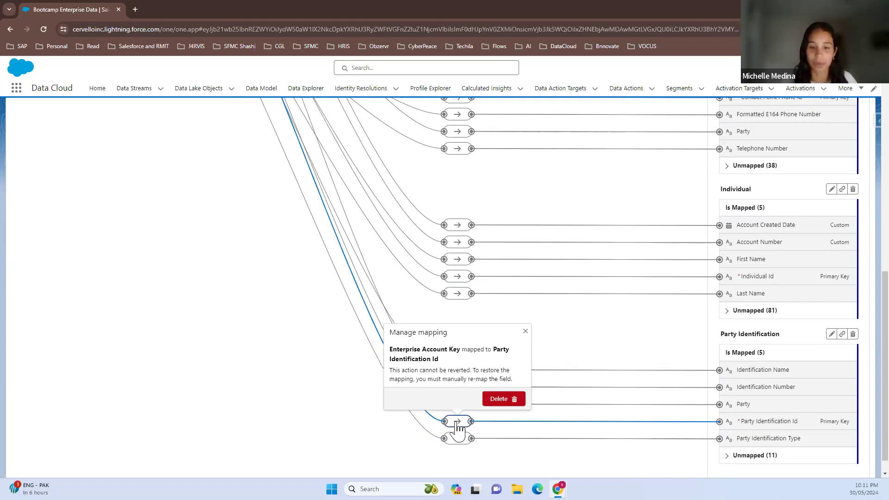
{"action": "left_click", "coordinate": [525, 331]}
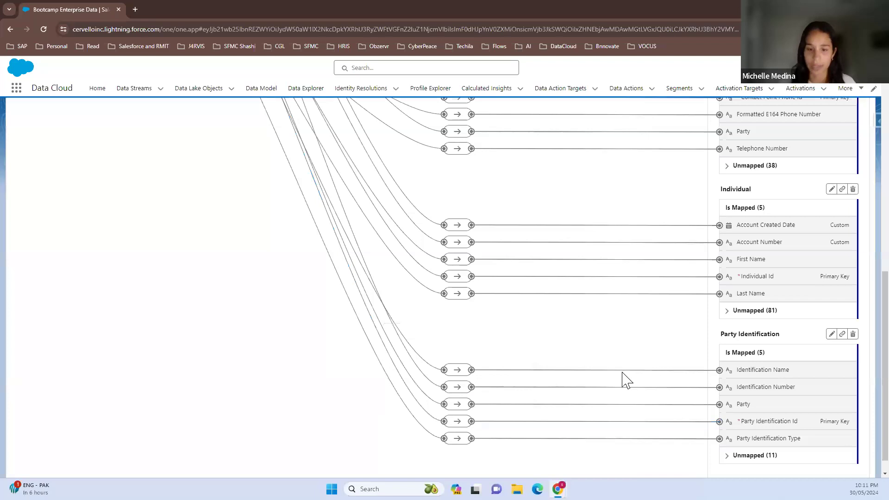
{"action": "left_click", "coordinate": [451, 407]}
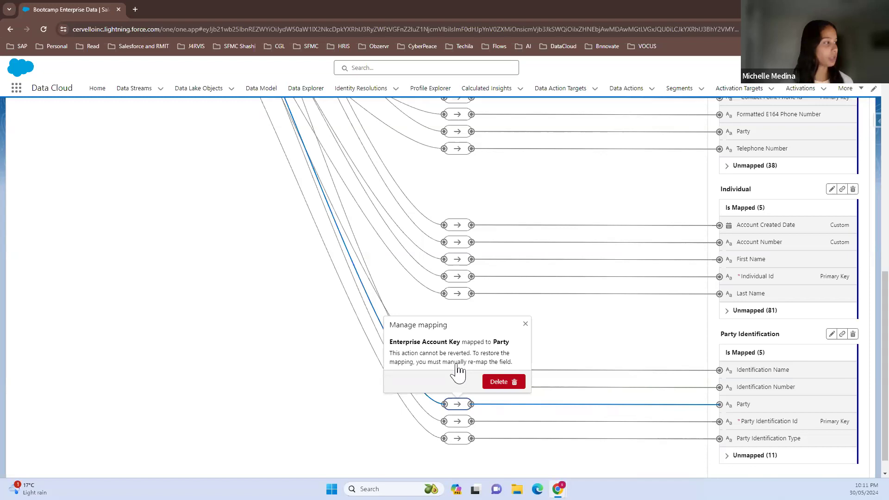
{"action": "left_click", "coordinate": [526, 324]}
{"action": "scroll", "coordinate": [528, 326], "scroll_direction": "up", "scroll_amount": 15}
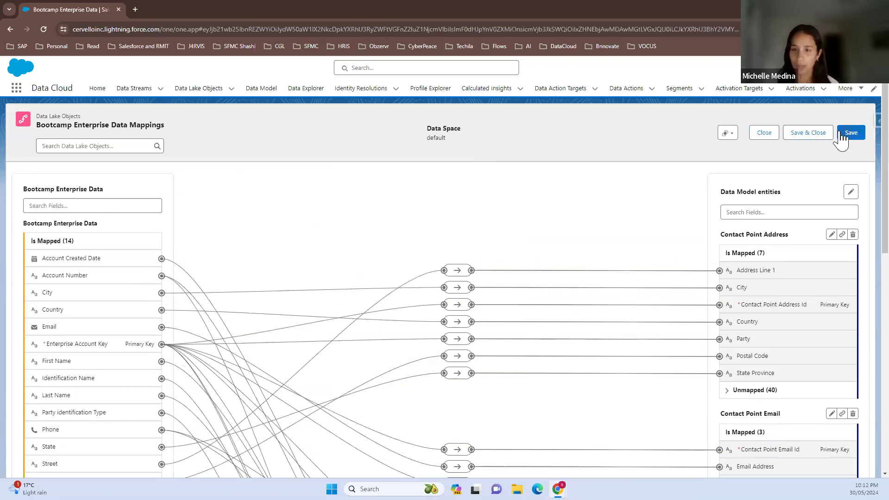
{"action": "left_click", "coordinate": [769, 134]}
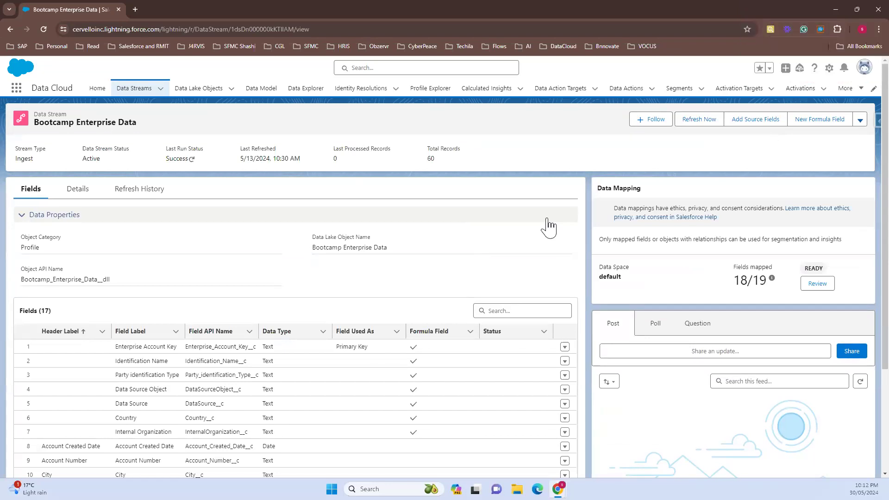
Open the Bootcamp Mobile App Stream-account_creation data stream and examine its properties and field list
{"action": "left_click", "coordinate": [135, 91]}
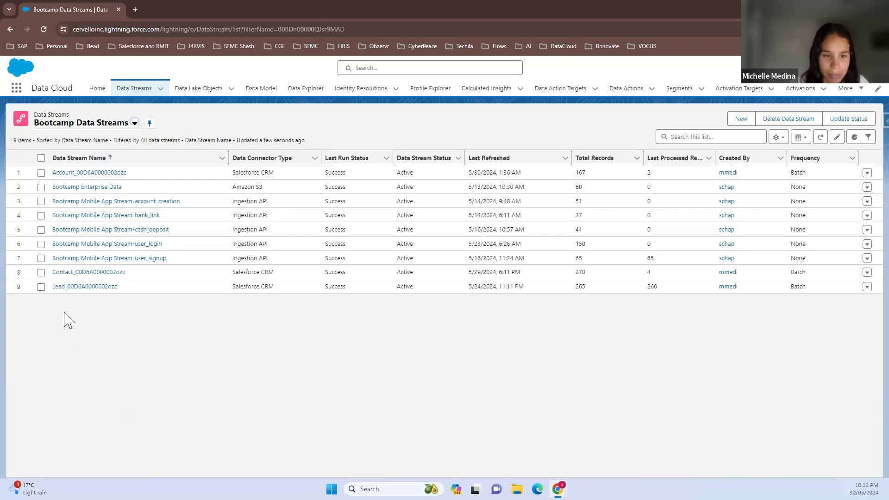
{"action": "left_click", "coordinate": [88, 203]}
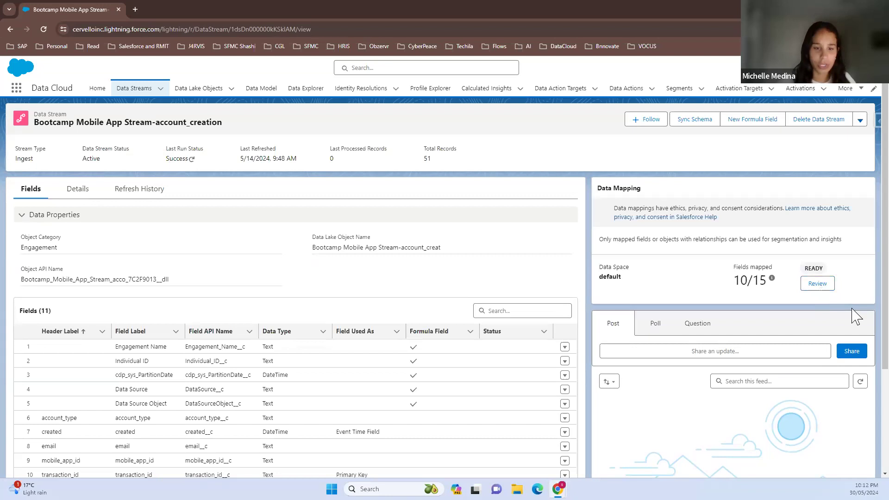
{"action": "scroll", "coordinate": [409, 394], "scroll_direction": "down", "scroll_amount": 1}
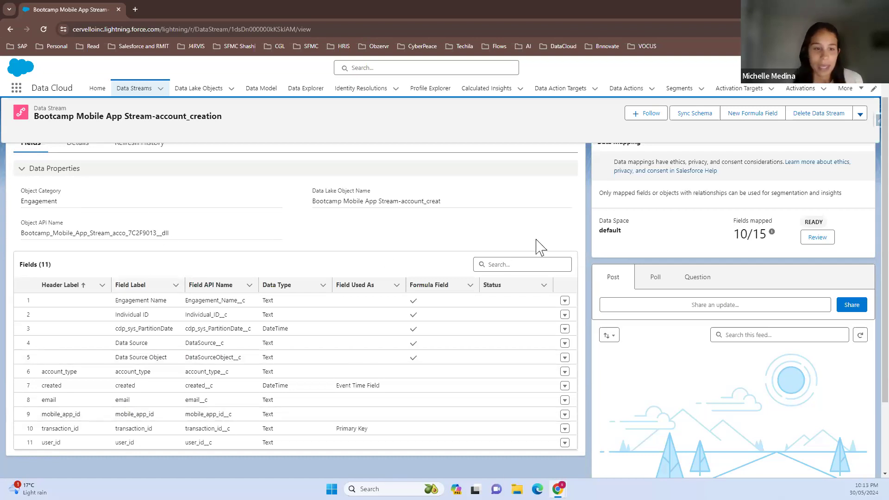
{"action": "scroll", "coordinate": [537, 246], "scroll_direction": "down", "scroll_amount": 1}
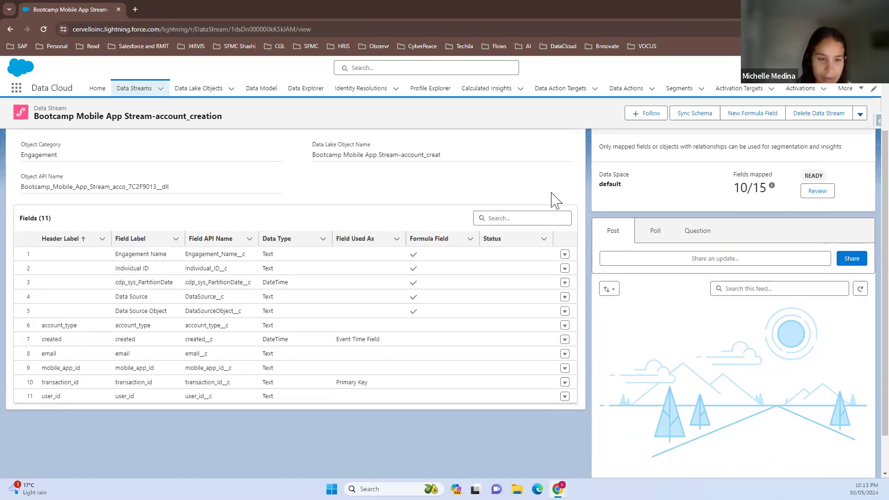
Bring up the Individual ID field's formula for editing and test it with a four-digit sample user_id
{"action": "left_click", "coordinate": [564, 268]}
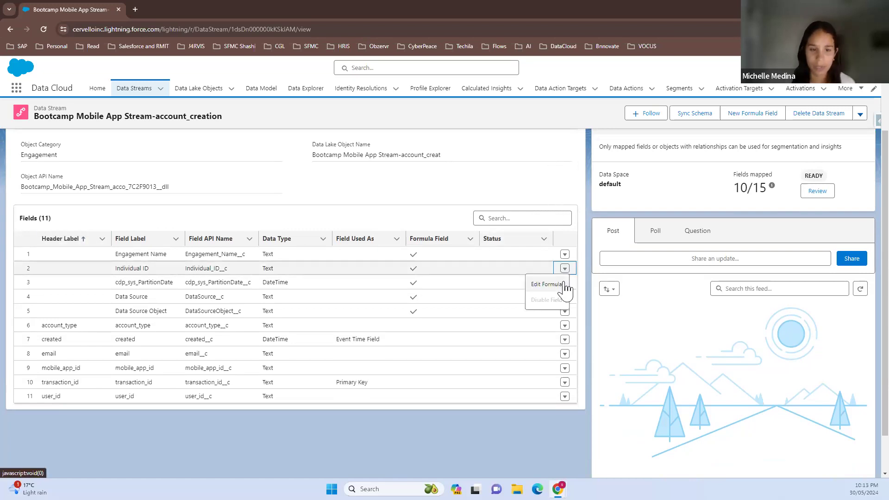
{"action": "left_click", "coordinate": [562, 286]}
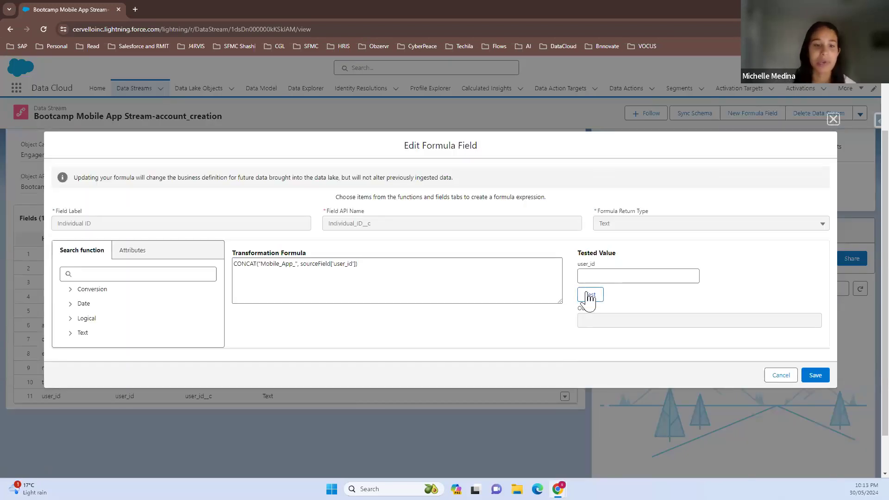
{"action": "left_click", "coordinate": [602, 277]}
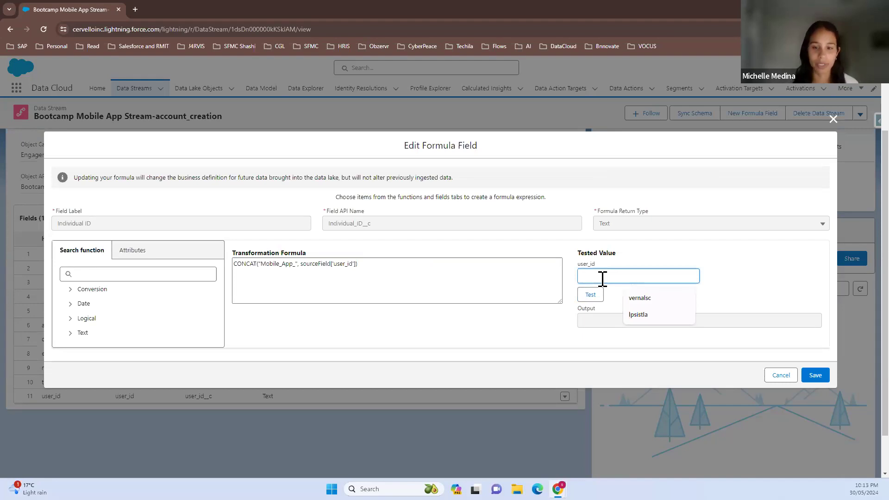
{"action": "left_click", "coordinate": [742, 288]}
{"action": "left_click", "coordinate": [695, 280]}
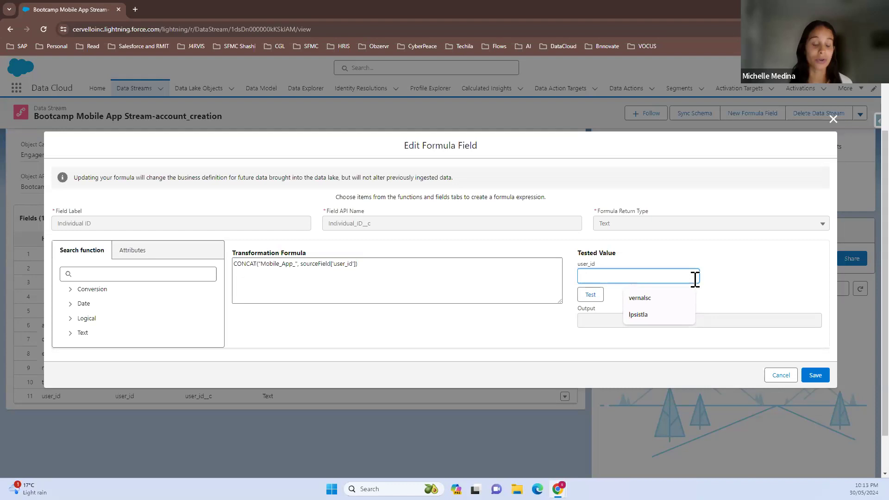
{"action": "type", "text": "1234"}
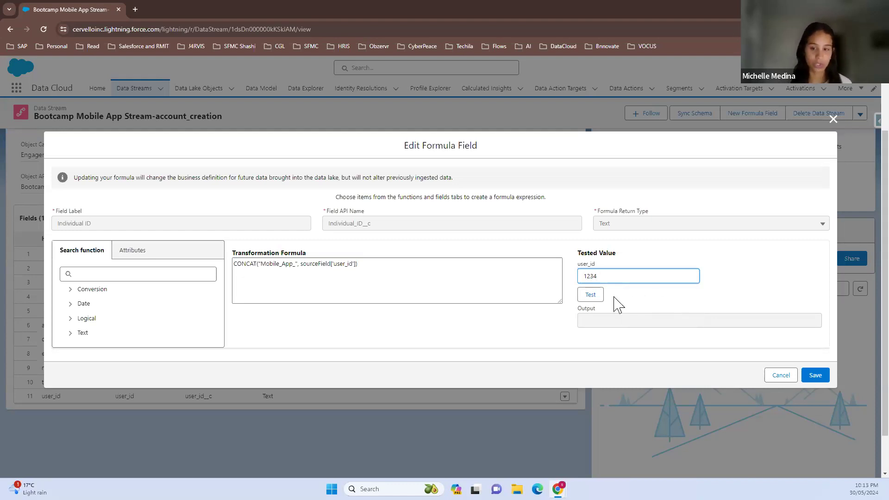
{"action": "left_click", "coordinate": [592, 296]}
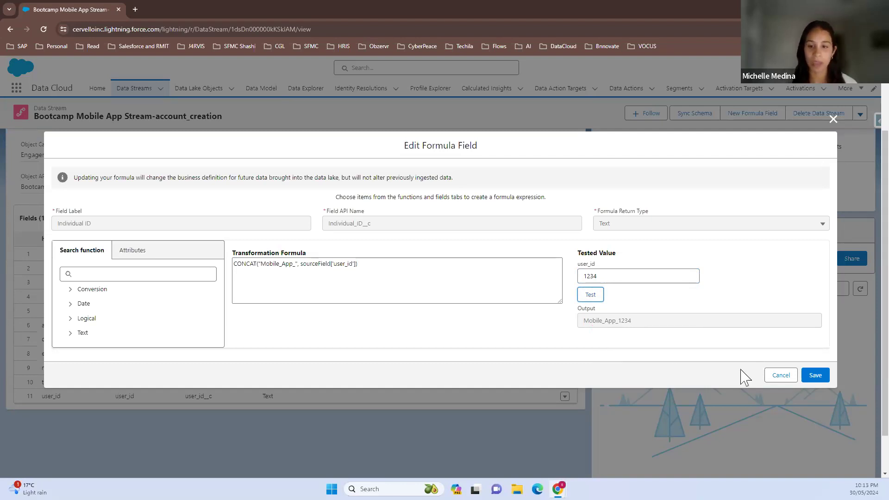
Cancel the Individual ID formula edit and open the data mapping review of the account_creation stream
{"action": "left_click", "coordinate": [773, 379]}
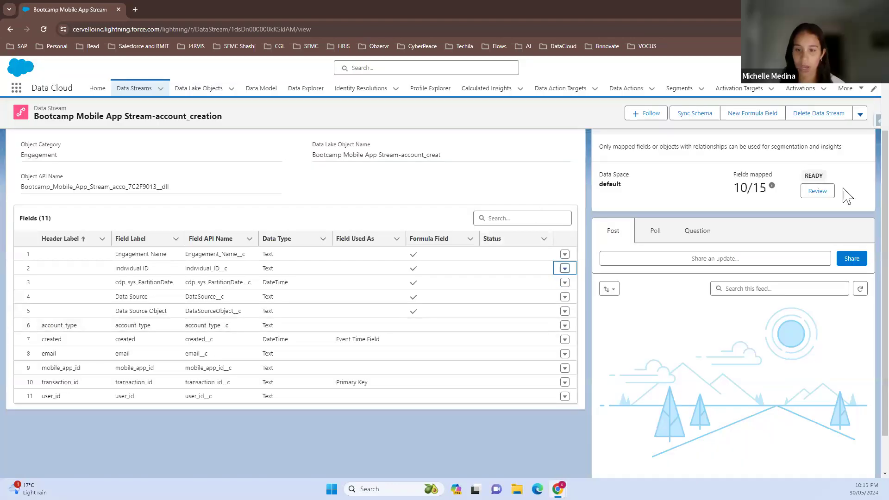
{"action": "scroll", "coordinate": [847, 197], "scroll_direction": "up", "scroll_amount": 2}
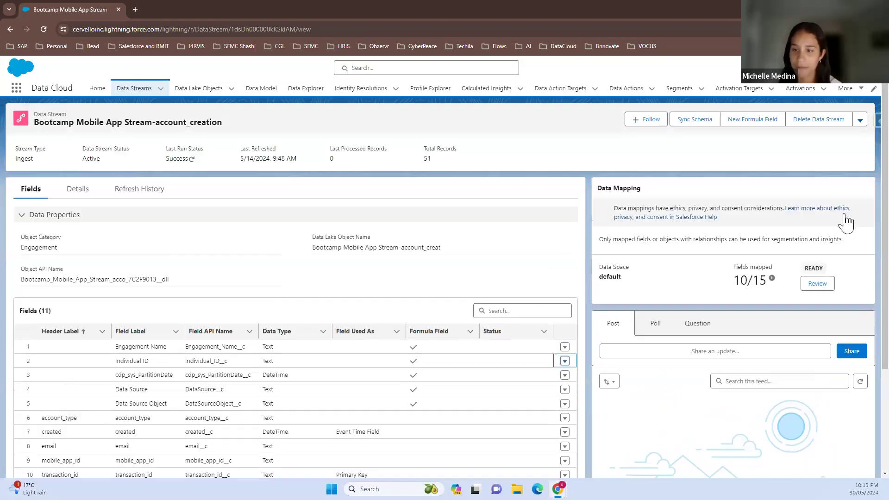
{"action": "left_click", "coordinate": [825, 289]}
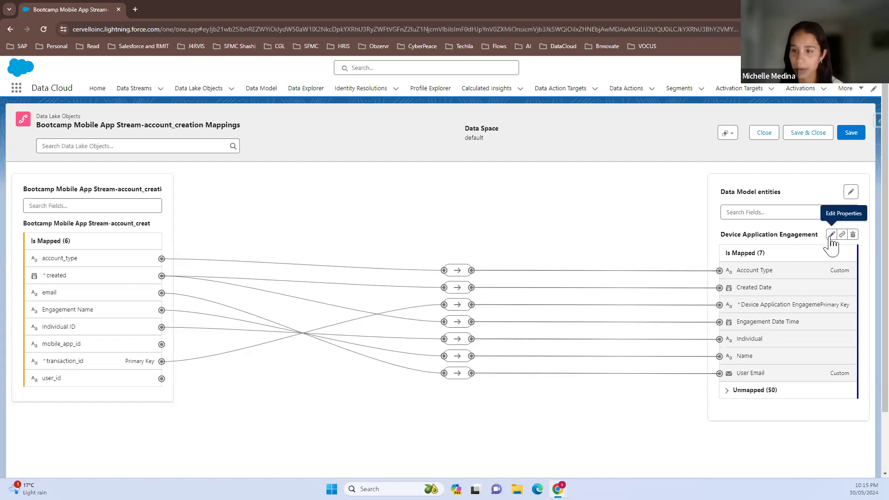
Search the standard data model objects for "individual", clear the search and close the object selection without adding anything
{"action": "left_click", "coordinate": [851, 192]}
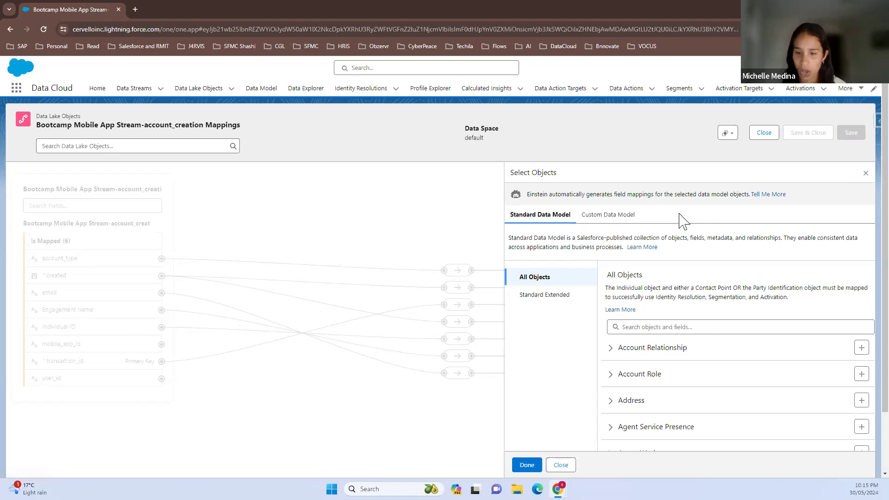
{"action": "left_click", "coordinate": [680, 325]}
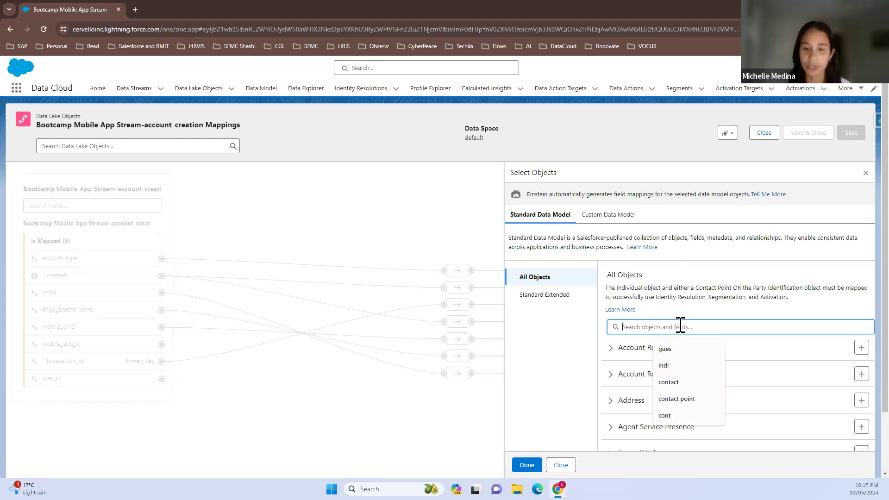
{"action": "type", "text": "in"}
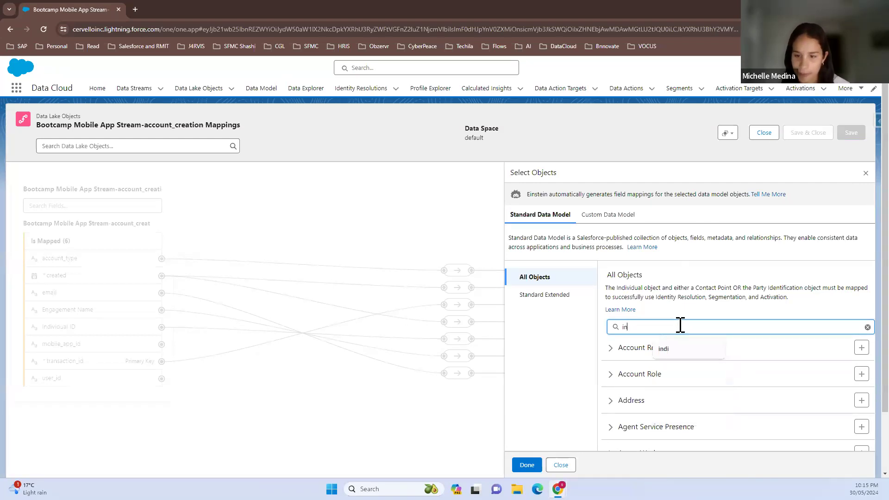
{"action": "type", "text": "di"}
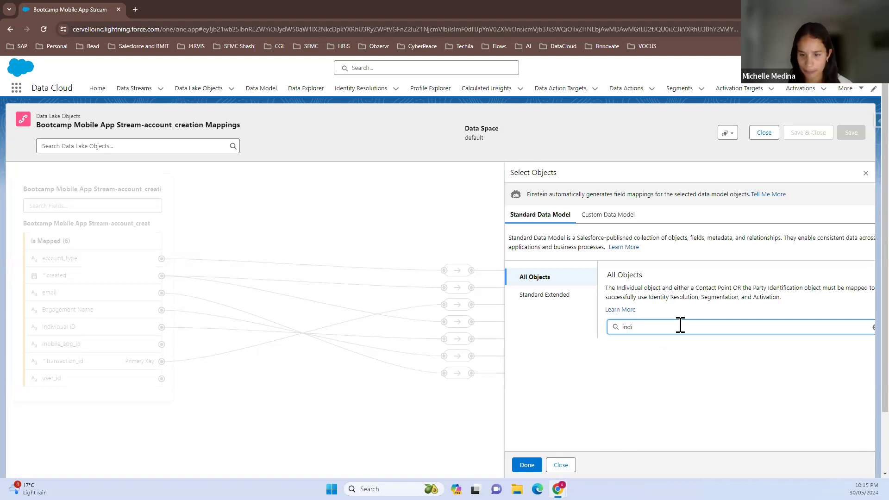
{"action": "type", "text": "vidual"}
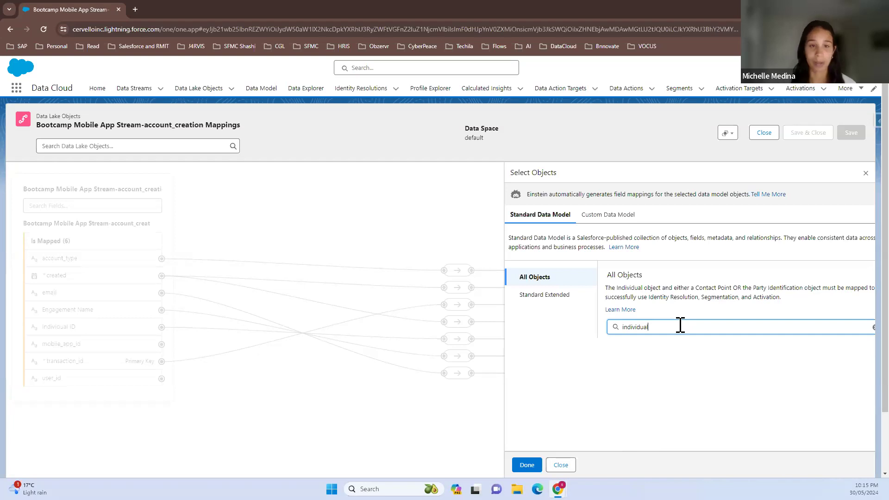
{"action": "key", "text": "BackSpace"}
{"action": "key", "text": "BackSpace"}
{"action": "key", "text": "BackSpace"}
{"action": "key", "text": "BackSpace"}
{"action": "key", "text": "BackSpace"}
{"action": "key", "text": "BackSpace"}
{"action": "key", "text": "BackSpace"}
{"action": "key", "text": "BackSpace"}
{"action": "key", "text": "BackSpace"}
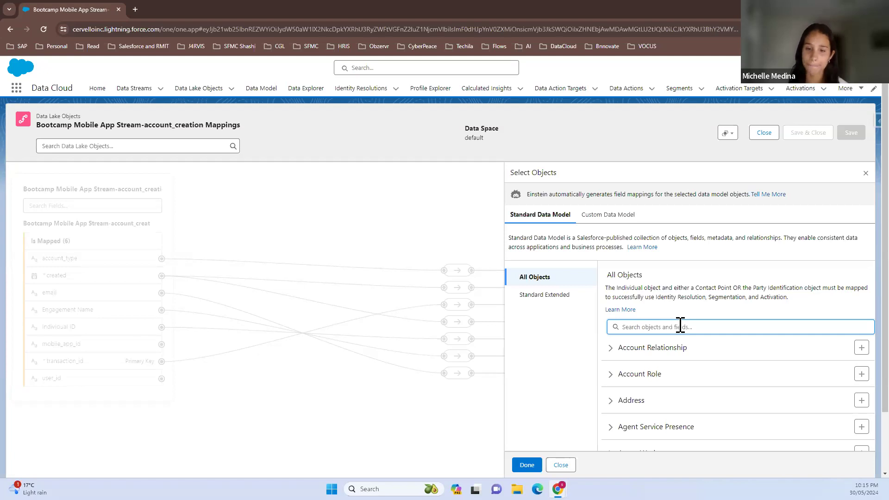
{"action": "left_click", "coordinate": [561, 464]}
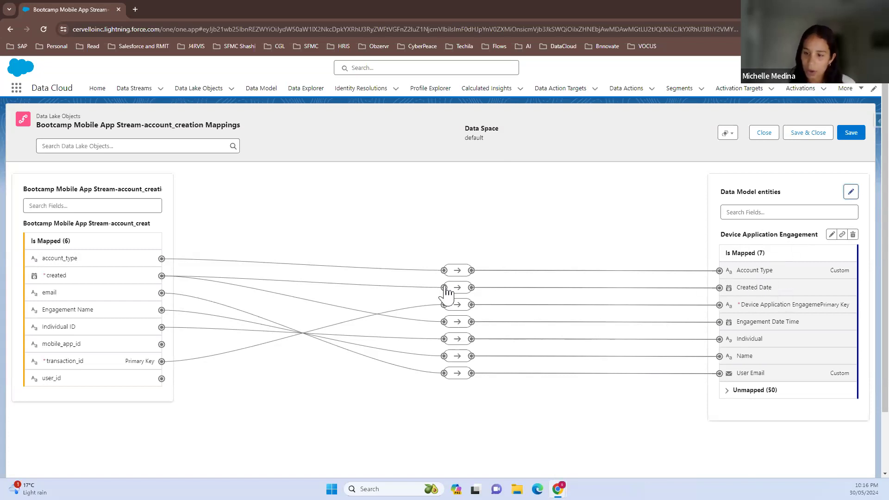
Inspect the account_type, transaction_id and Individual ID mappings to Device Application Engagement, and close the mappings
{"action": "left_click", "coordinate": [456, 271]}
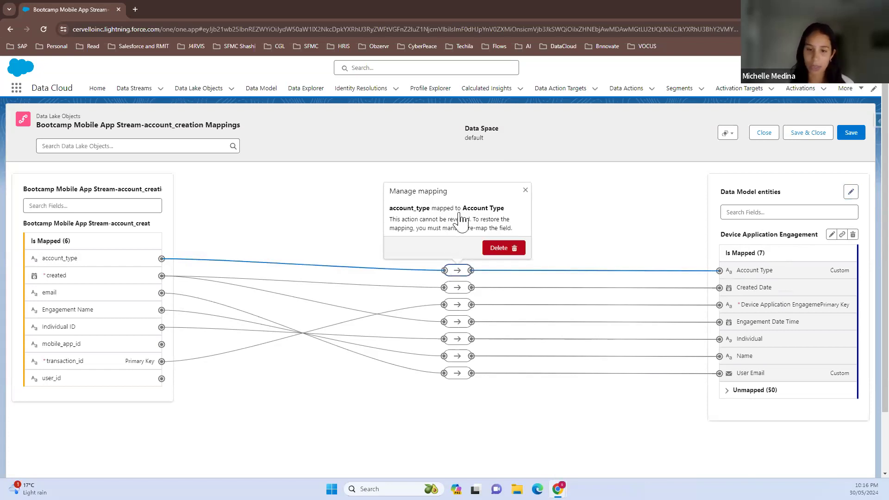
{"action": "left_click", "coordinate": [525, 190]}
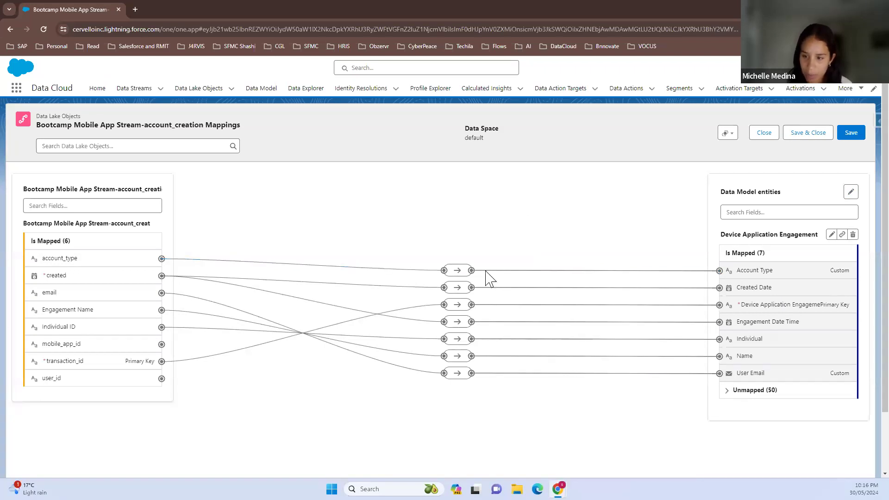
{"action": "left_click", "coordinate": [461, 307]}
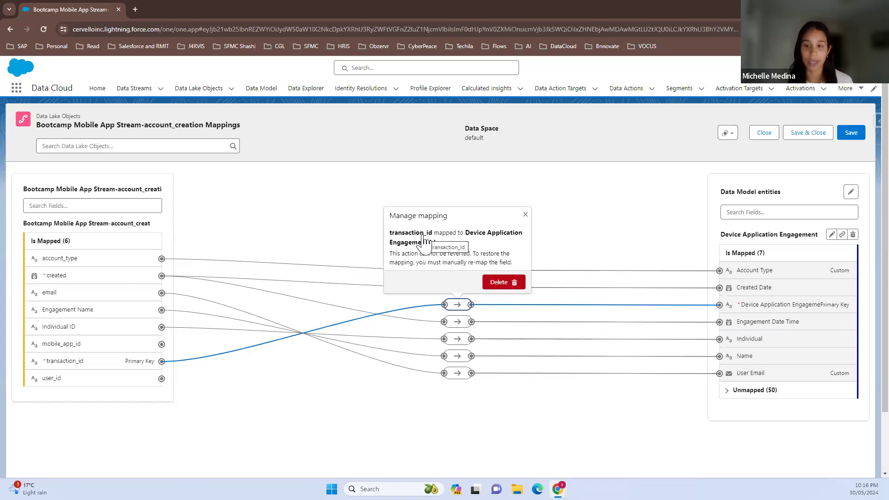
{"action": "left_click", "coordinate": [526, 214]}
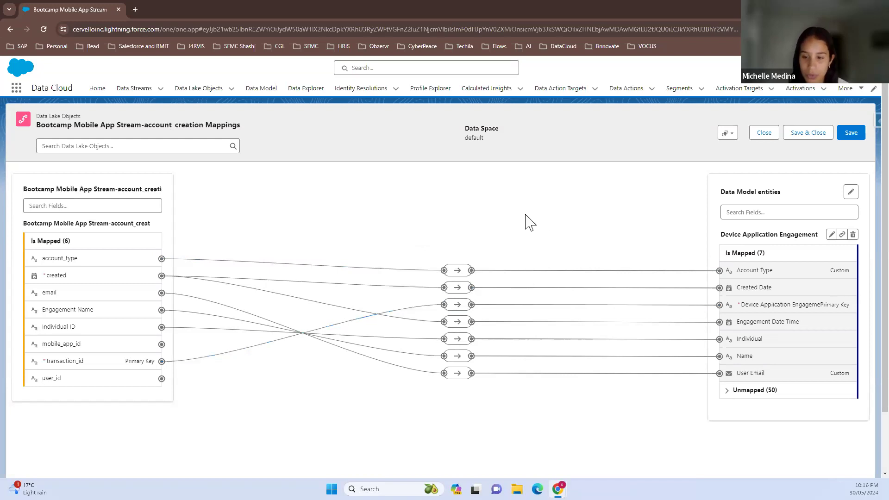
{"action": "left_click", "coordinate": [457, 340]}
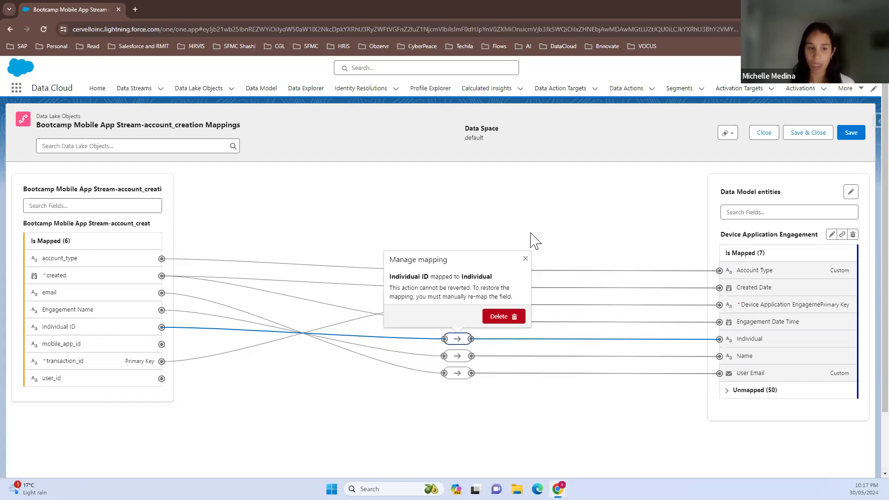
{"action": "left_click", "coordinate": [526, 258]}
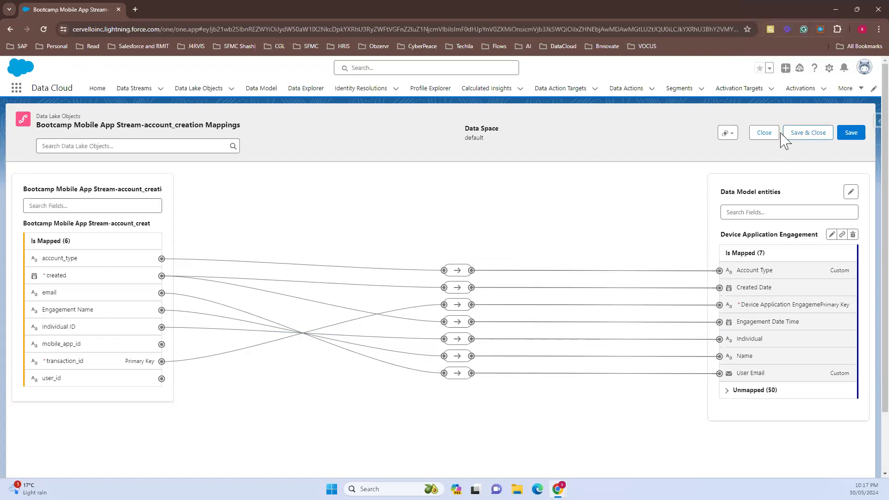
{"action": "left_click", "coordinate": [763, 136]}
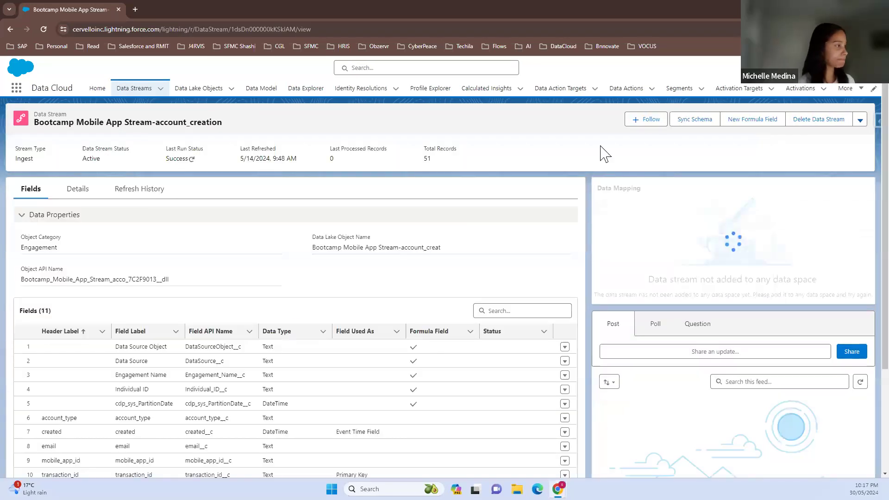
Open the Salesforce CRM Contact stream from the Bootcamp Data Streams list and highlight its object category
{"action": "left_click", "coordinate": [137, 89]}
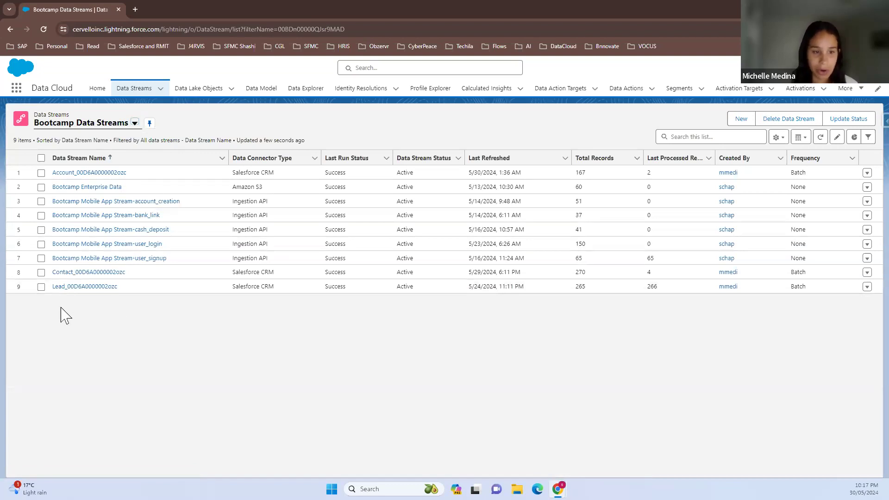
{"action": "left_click", "coordinate": [53, 273]}
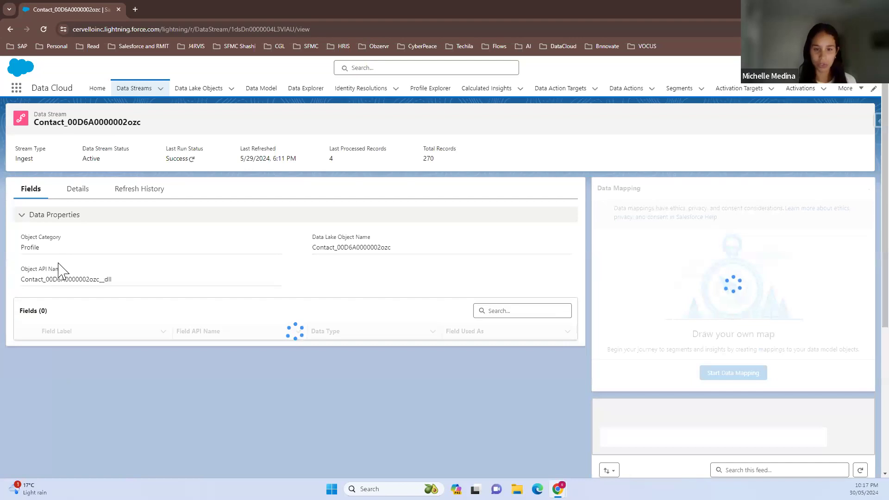
{"action": "left_click_drag", "start_coordinate": [39, 246], "coordinate": [21, 250]}
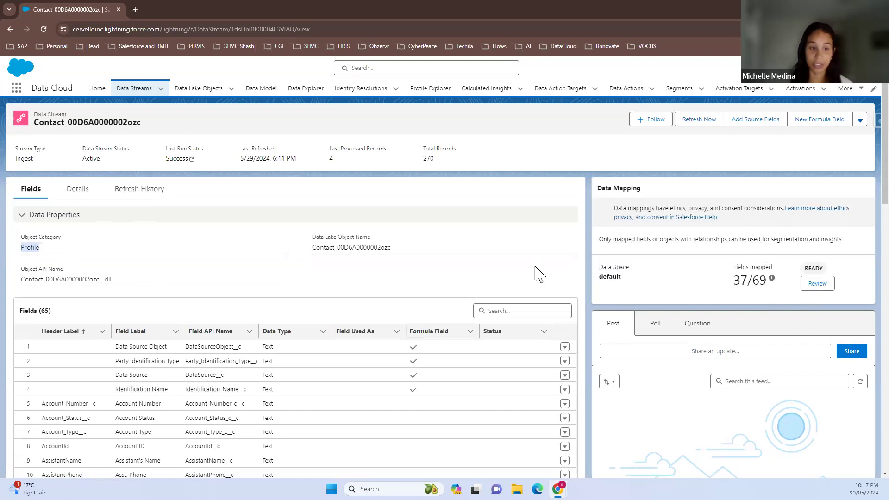
Look through the Contact stream's fields and primary key, and open its data mapping review
{"action": "scroll", "coordinate": [537, 274], "scroll_direction": "down", "scroll_amount": 1}
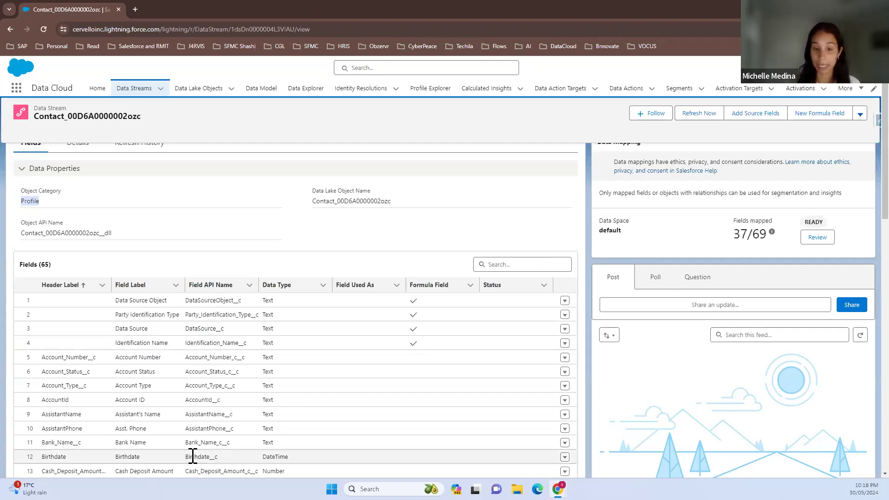
{"action": "scroll", "coordinate": [189, 452], "scroll_direction": "down", "scroll_amount": 3}
{"action": "scroll", "coordinate": [189, 451], "scroll_direction": "down", "scroll_amount": 3}
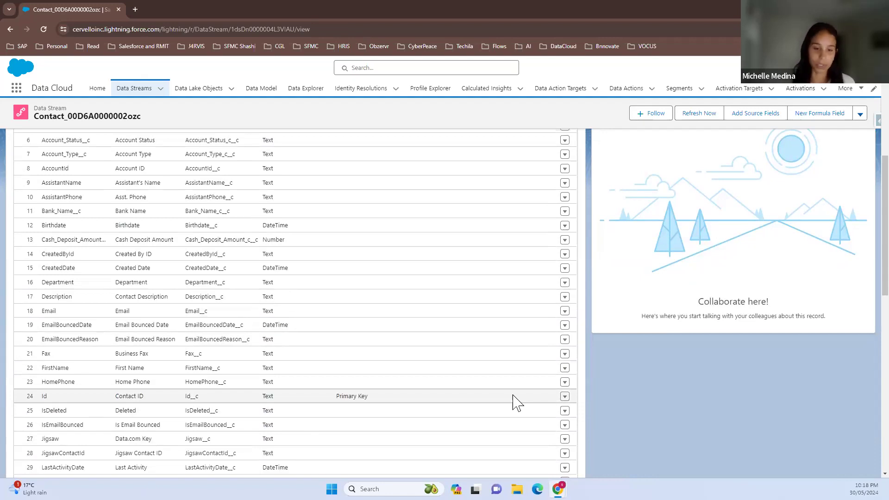
{"action": "scroll", "coordinate": [561, 341], "scroll_direction": "up", "scroll_amount": 3}
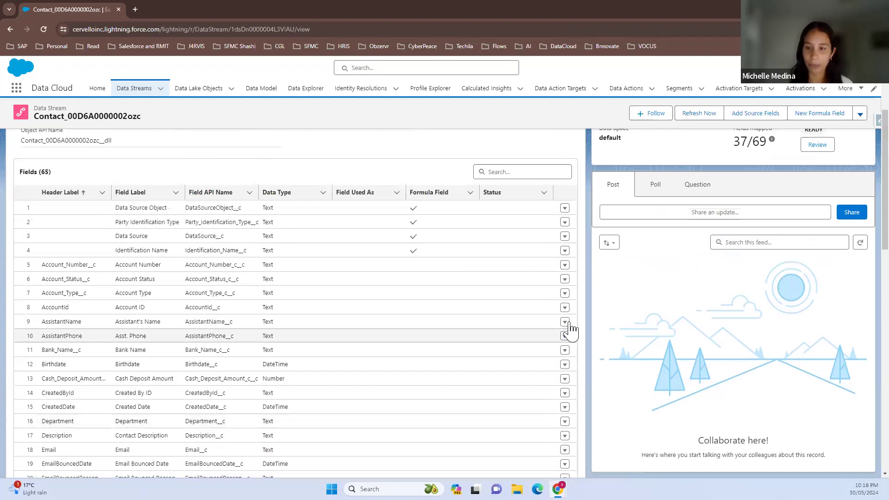
{"action": "scroll", "coordinate": [654, 252], "scroll_direction": "up", "scroll_amount": 3}
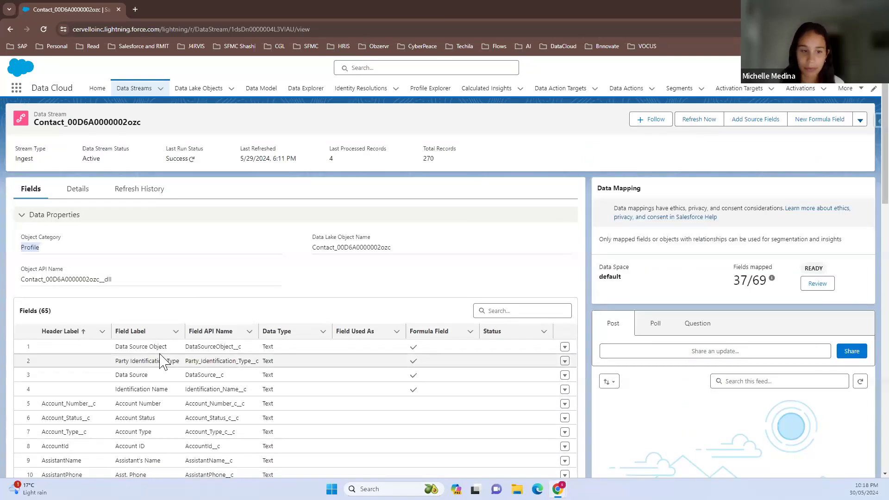
{"action": "left_click", "coordinate": [825, 285]}
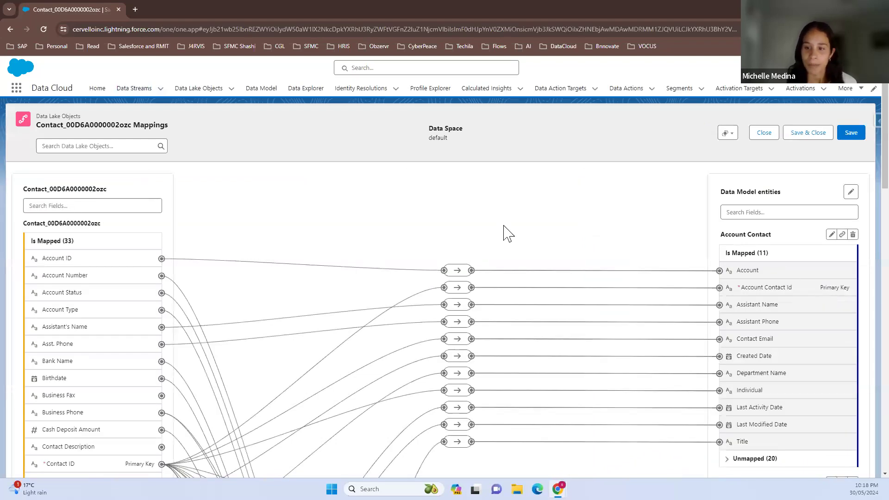
Look through the Account Contact mappings, inspect the Contact ID to Individual mapping, and close its details without deleting it
{"action": "scroll", "coordinate": [508, 231], "scroll_direction": "down", "scroll_amount": 1}
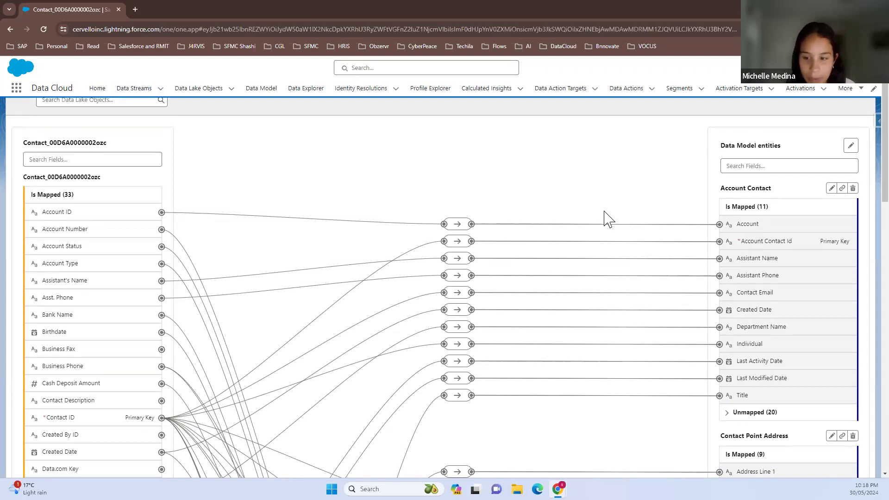
{"action": "scroll", "coordinate": [694, 317], "scroll_direction": "down", "scroll_amount": 3}
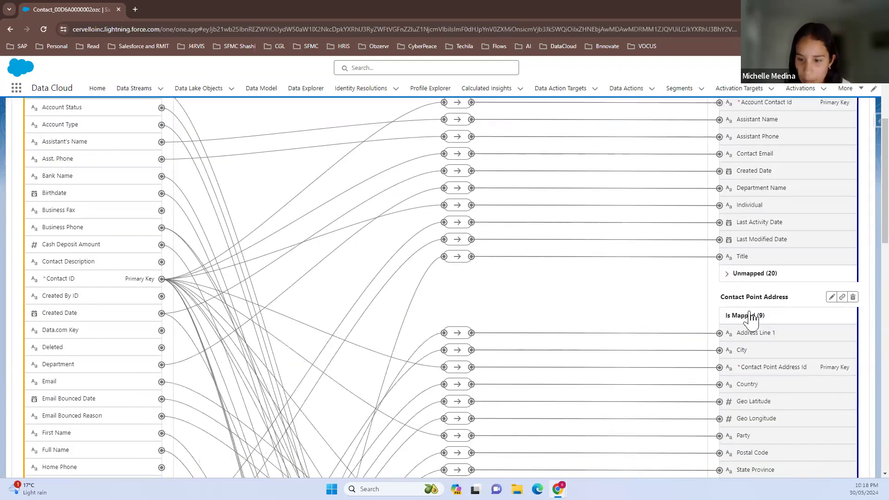
{"action": "scroll", "coordinate": [752, 320], "scroll_direction": "up", "scroll_amount": 1}
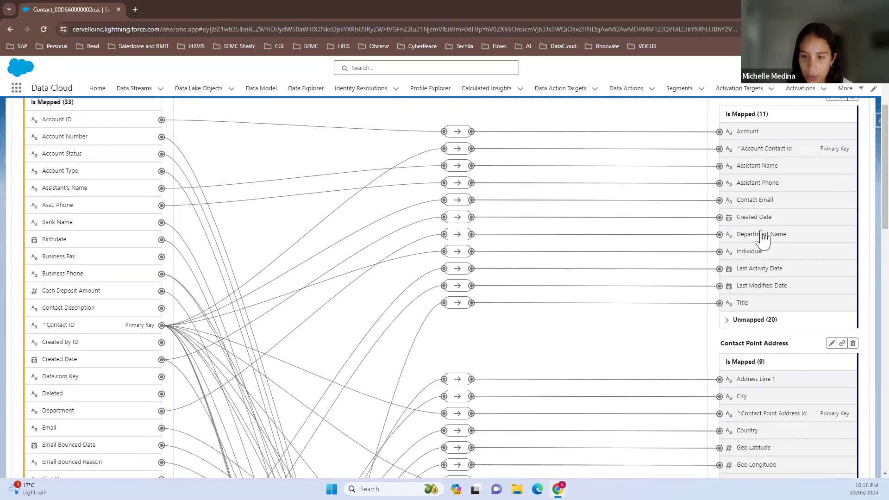
{"action": "left_click", "coordinate": [457, 252]}
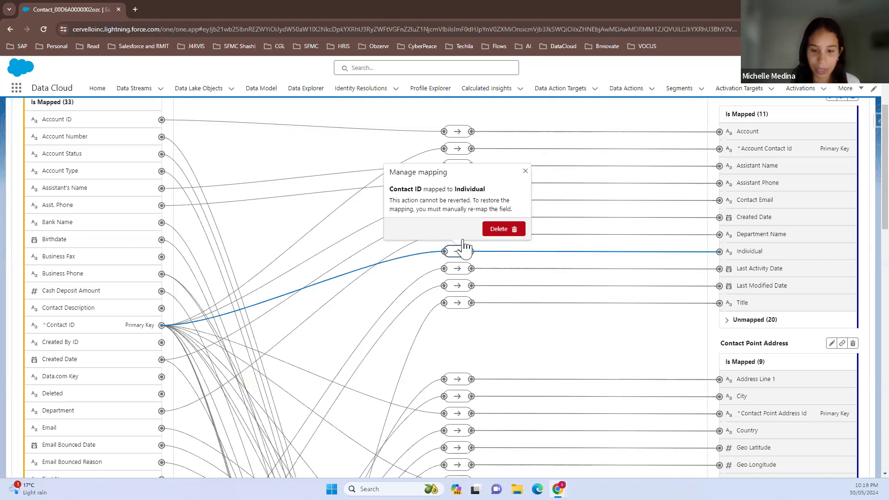
{"action": "left_click", "coordinate": [525, 172]}
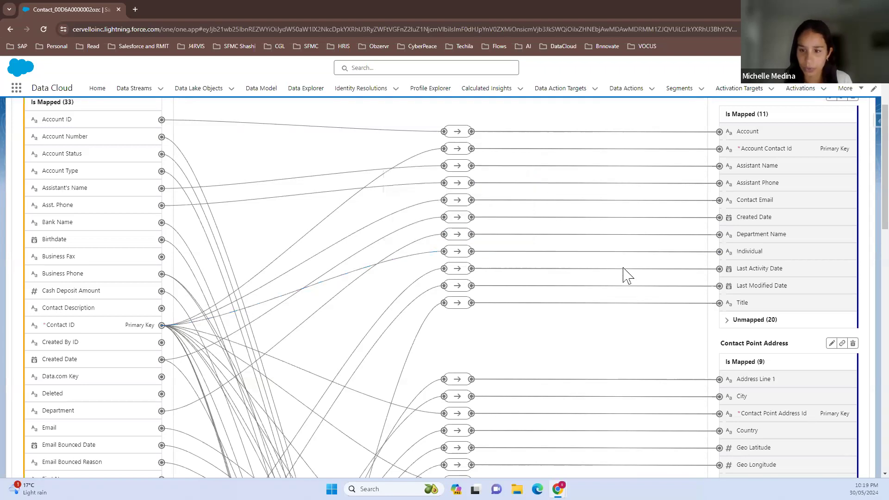
Inspect the Contact ID mapping to Contact Point Address Id and close its details
{"action": "scroll", "coordinate": [629, 283], "scroll_direction": "down", "scroll_amount": 2}
{"action": "scroll", "coordinate": [639, 296], "scroll_direction": "down", "scroll_amount": 1}
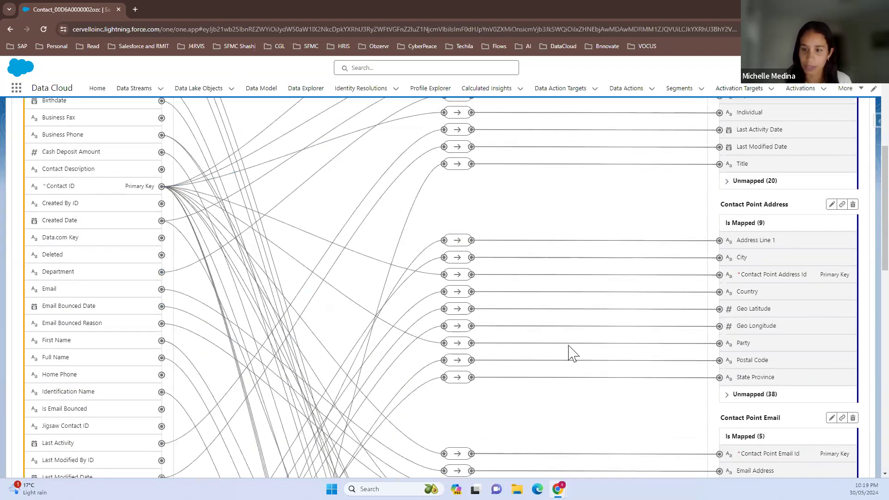
{"action": "left_click", "coordinate": [458, 277]}
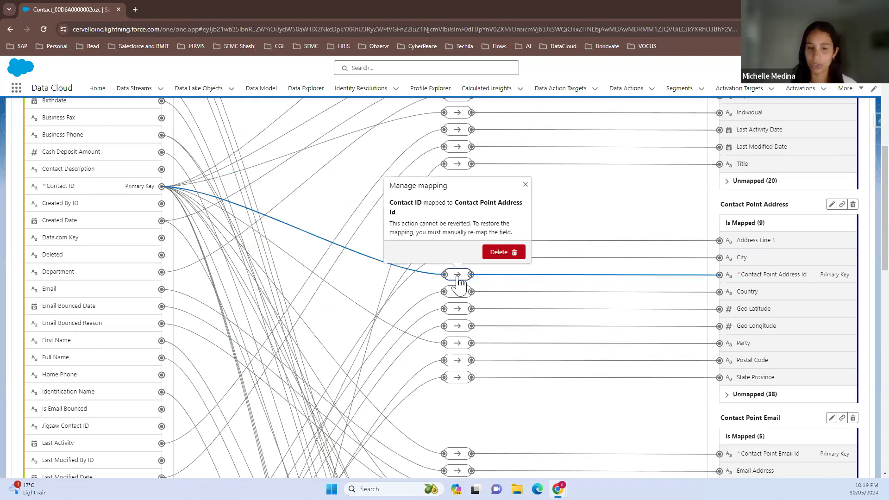
{"action": "left_click", "coordinate": [525, 185]}
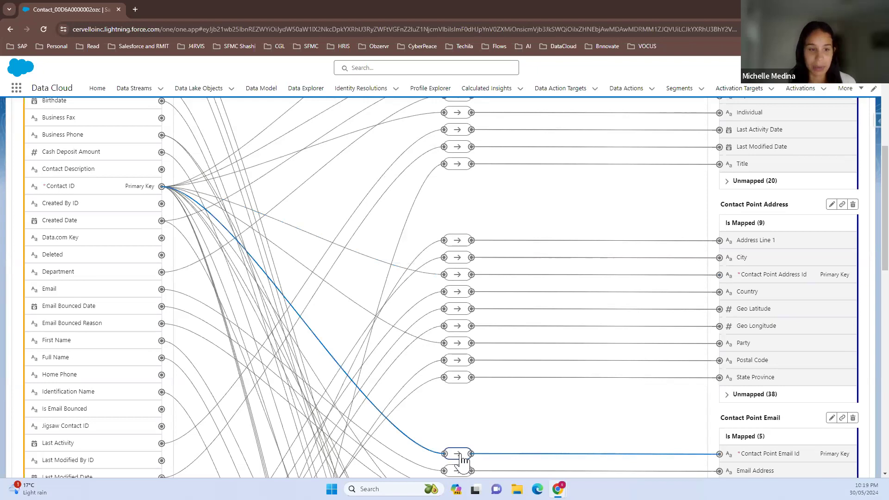
Examine the field mappings to Contact Point Email, Contact Point Phone, Individual and Party Identification
{"action": "scroll", "coordinate": [463, 460], "scroll_direction": "down", "scroll_amount": 5}
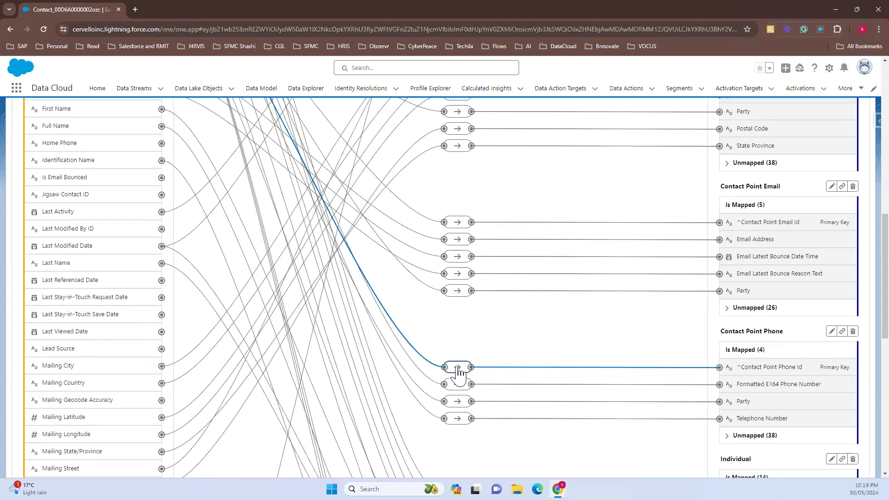
{"action": "scroll", "coordinate": [459, 372], "scroll_direction": "down", "scroll_amount": 4}
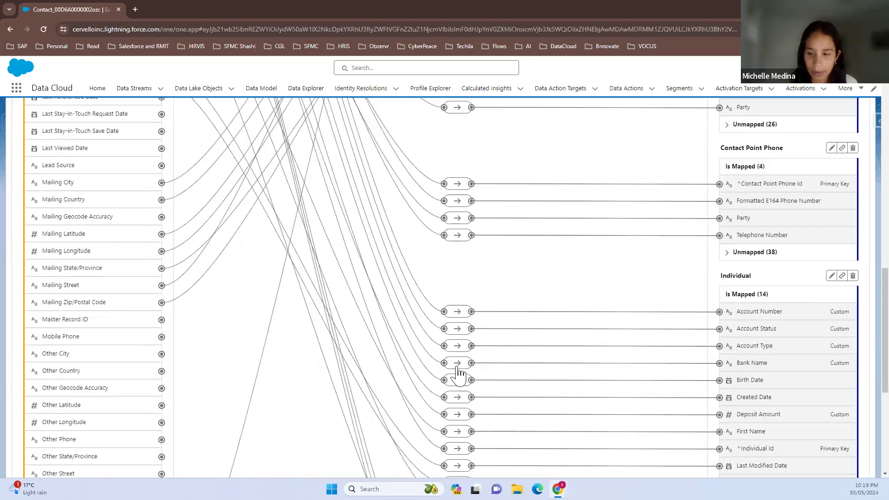
{"action": "scroll", "coordinate": [458, 373], "scroll_direction": "down", "scroll_amount": 4}
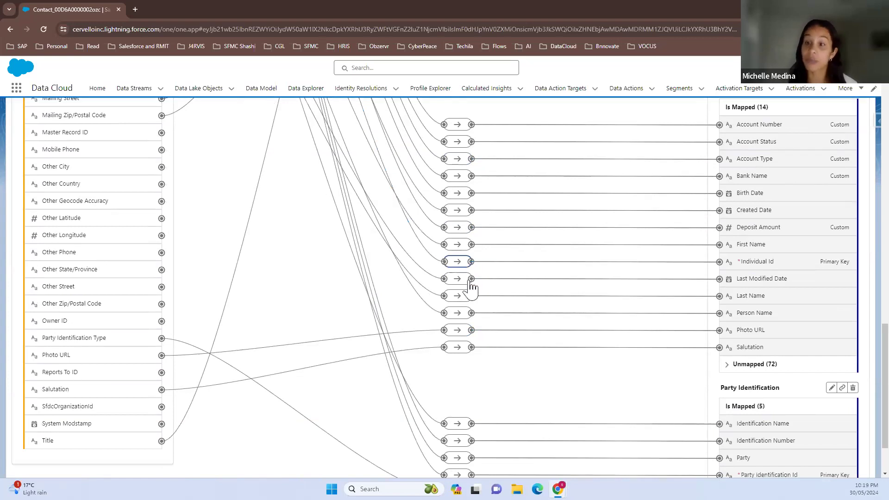
{"action": "scroll", "coordinate": [490, 324], "scroll_direction": "down", "scroll_amount": 2}
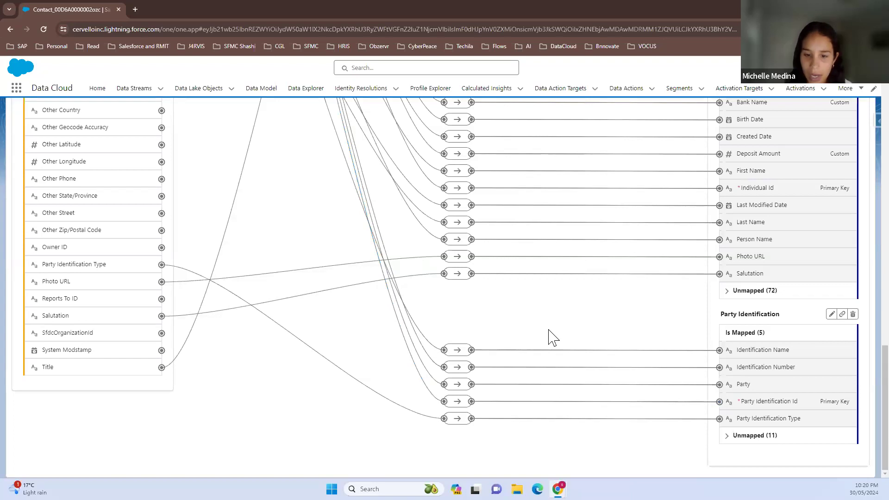
{"action": "scroll", "coordinate": [553, 338], "scroll_direction": "up", "scroll_amount": 1}
{"action": "scroll", "coordinate": [554, 336], "scroll_direction": "up", "scroll_amount": 1}
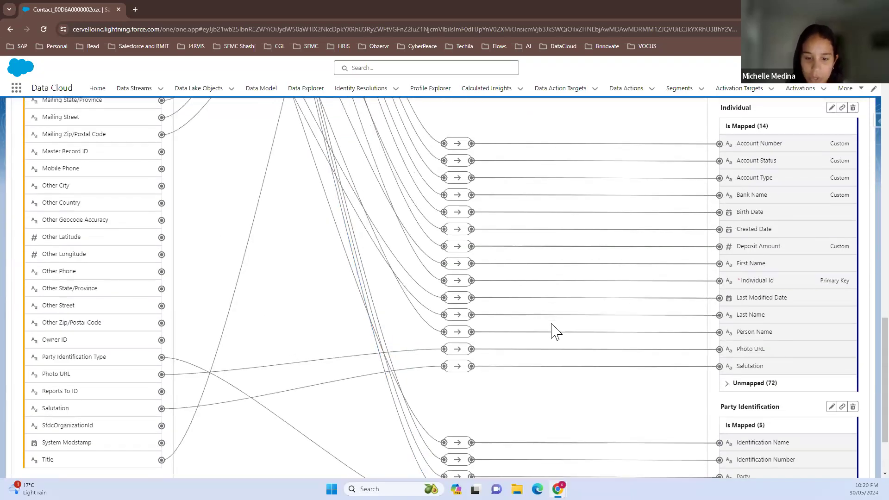
Inspect the Contact ID mapping to Party in the Party Identification object and close its details
{"action": "scroll", "coordinate": [597, 382], "scroll_direction": "down", "scroll_amount": 1}
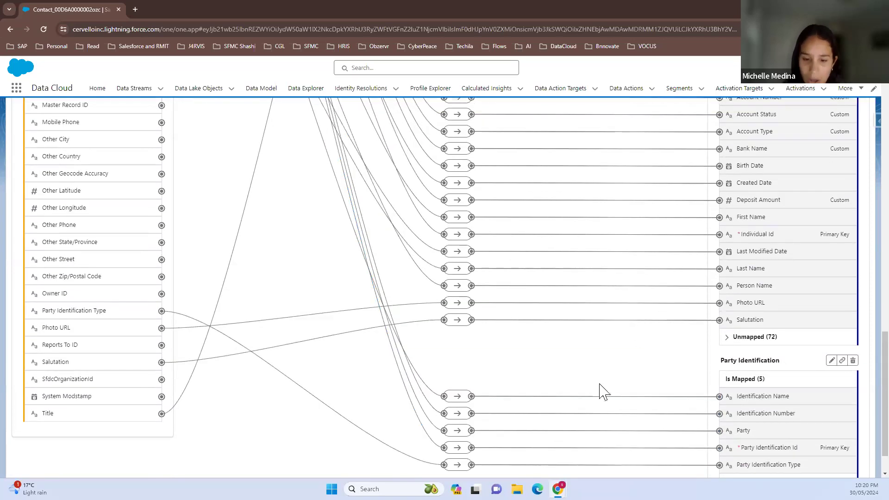
{"action": "left_click", "coordinate": [457, 432]}
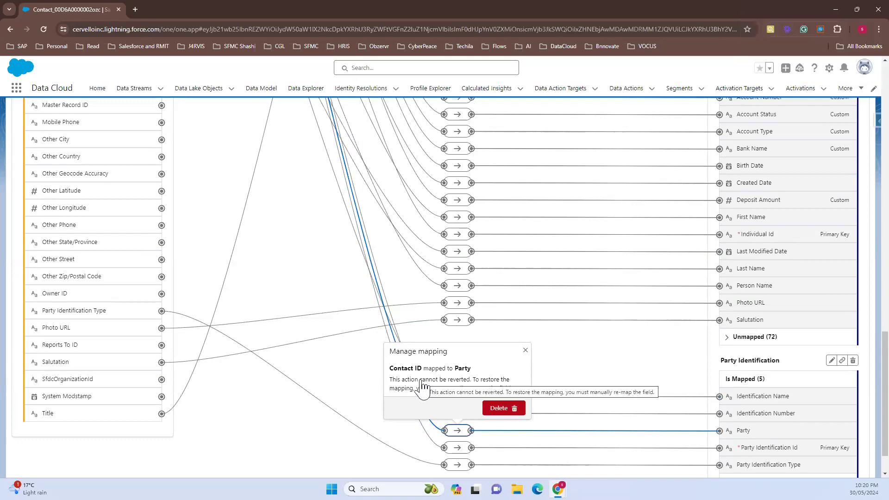
{"action": "left_click", "coordinate": [526, 351]}
Close the Contact mappings and return to the Bootcamp Data Streams list
{"action": "scroll", "coordinate": [528, 356], "scroll_direction": "up", "scroll_amount": 4}
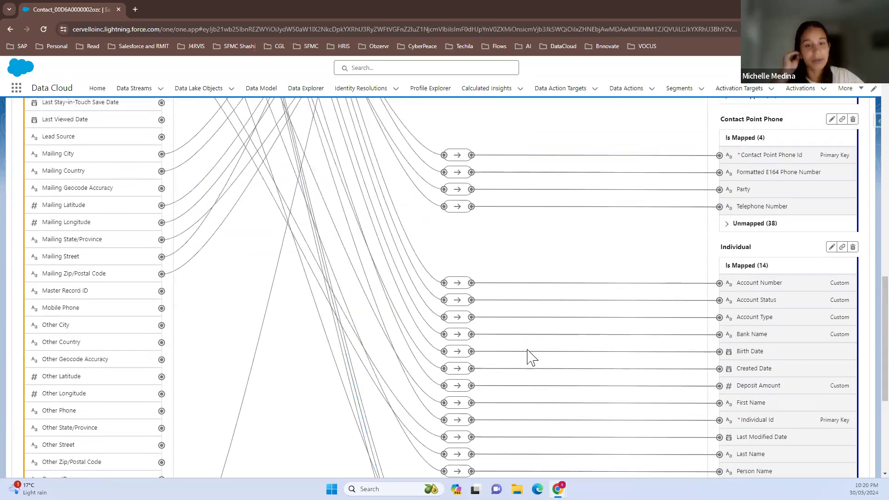
{"action": "scroll", "coordinate": [528, 357], "scroll_direction": "up", "scroll_amount": 7}
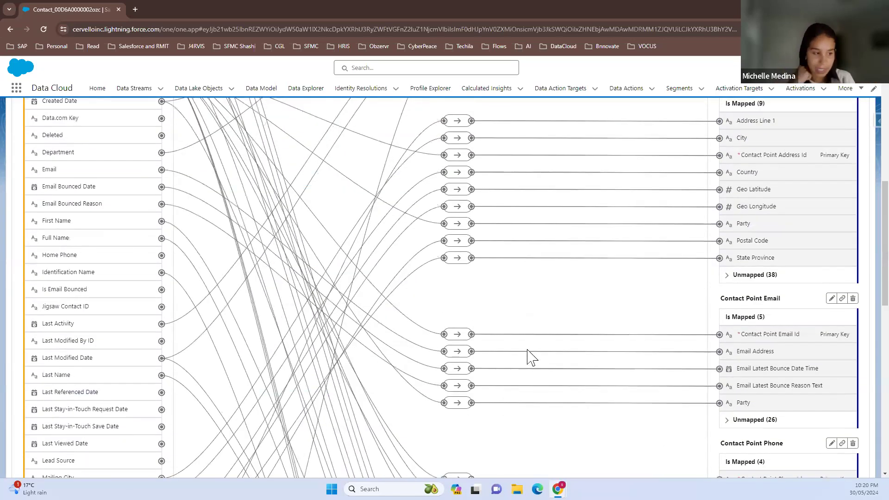
{"action": "scroll", "coordinate": [527, 357], "scroll_direction": "up", "scroll_amount": 8}
{"action": "left_click", "coordinate": [764, 133]}
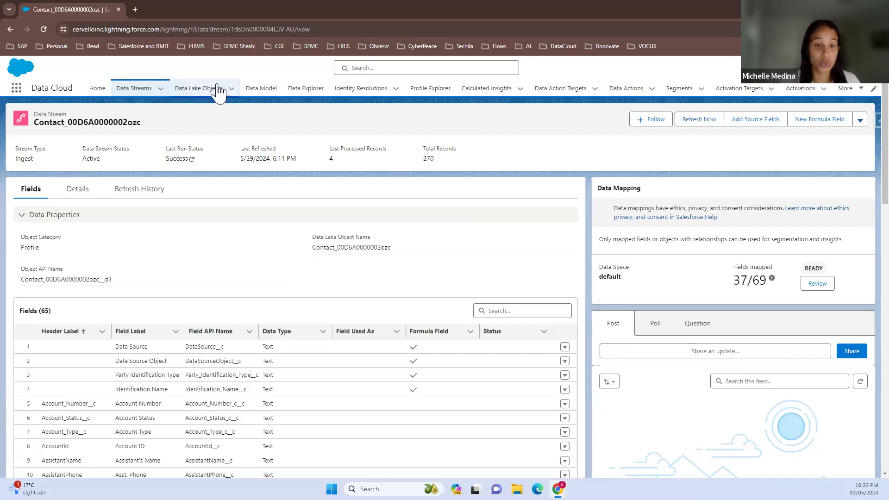
{"action": "left_click", "coordinate": [134, 92]}
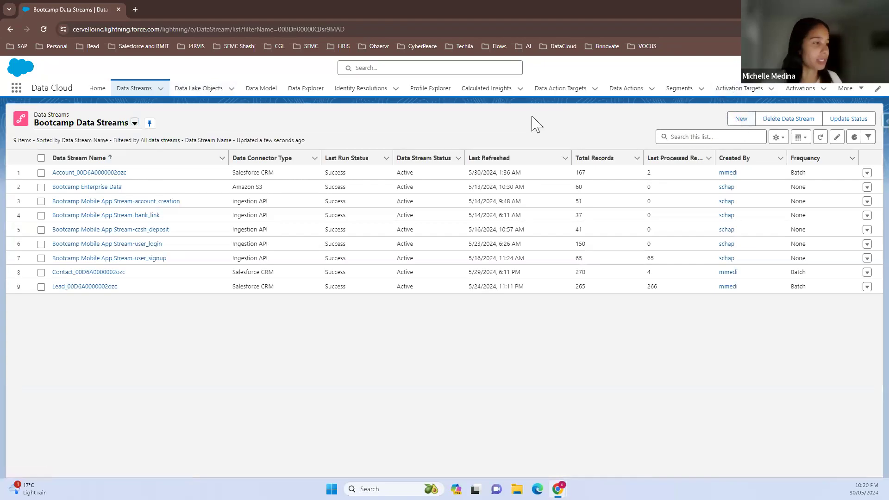
Start a new data stream with Salesforce CRM as its source and SFMC Demo Org as the Salesforce org
{"action": "left_click", "coordinate": [741, 119]}
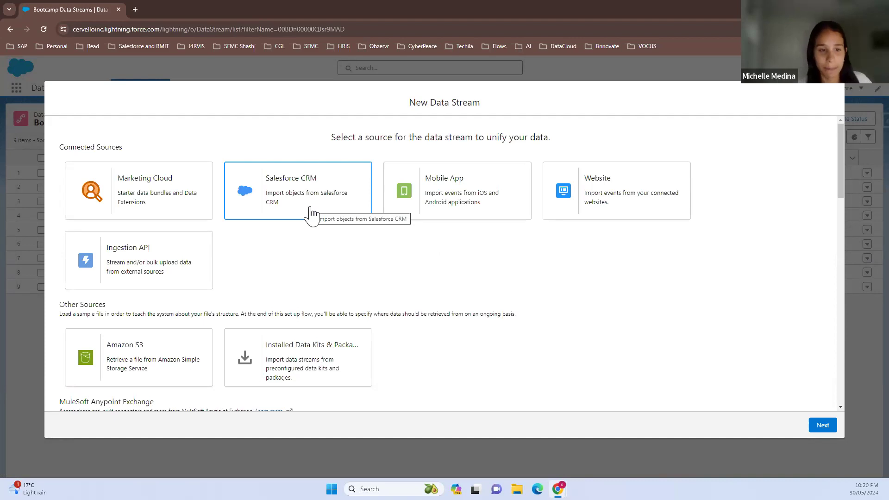
{"action": "left_click", "coordinate": [311, 214]}
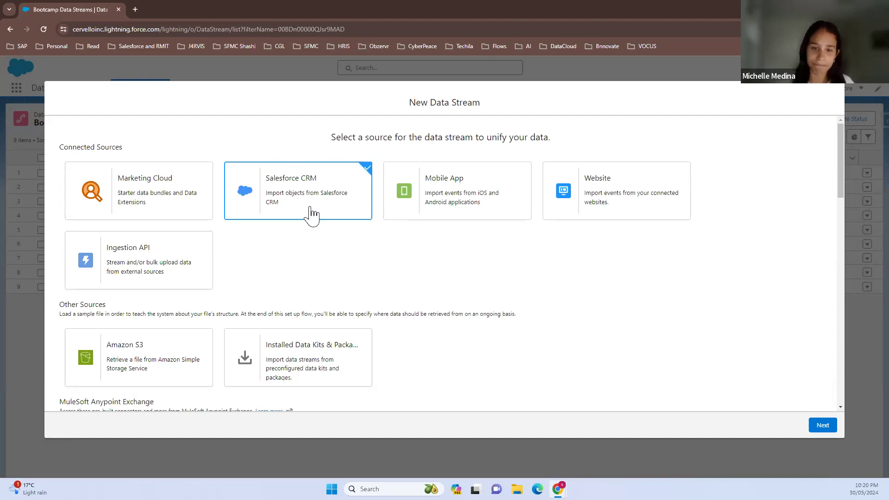
{"action": "left_click", "coordinate": [823, 424]}
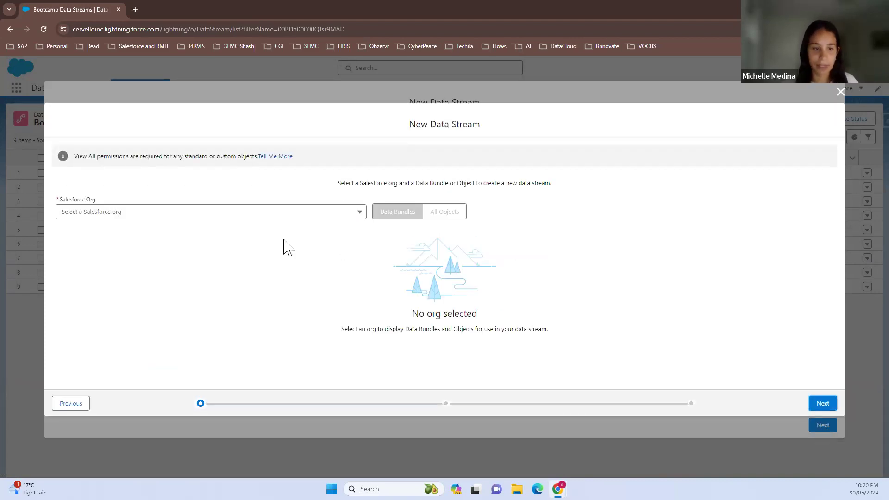
{"action": "left_click", "coordinate": [261, 215]}
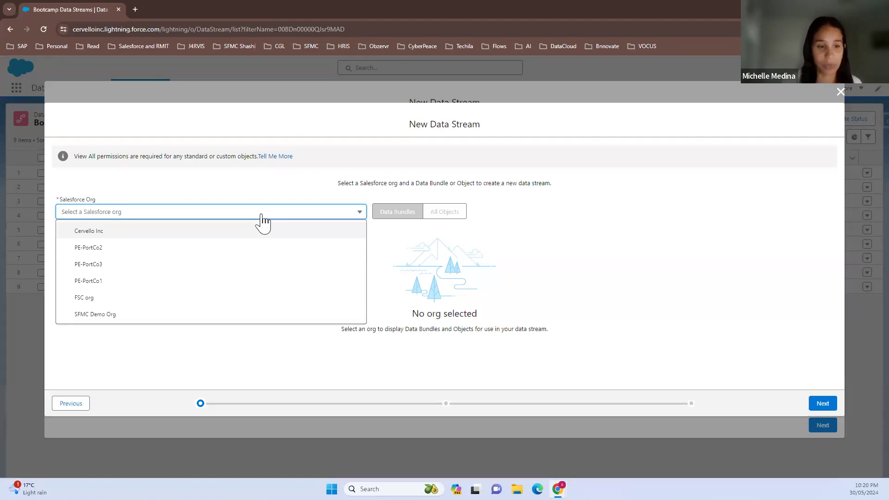
{"action": "left_click", "coordinate": [121, 316]}
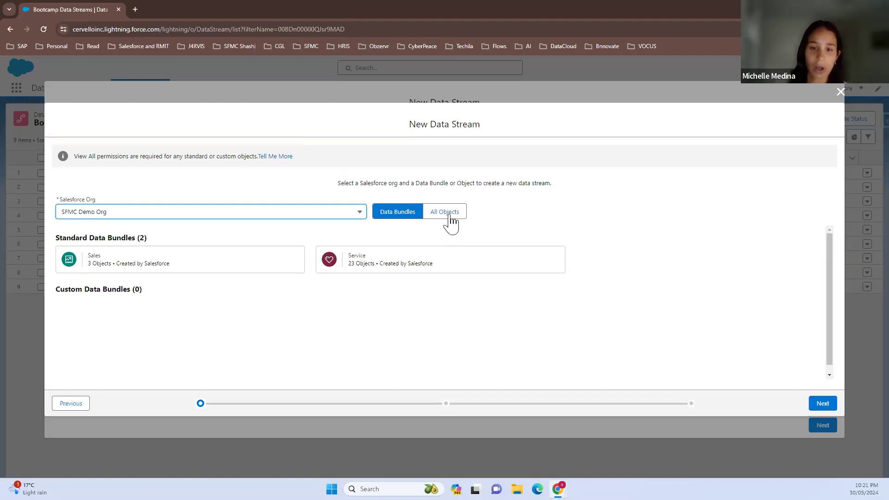
Search all Salesforce objects for "case", select the Case object, and continue to its category and field settings
{"action": "left_click", "coordinate": [449, 215]}
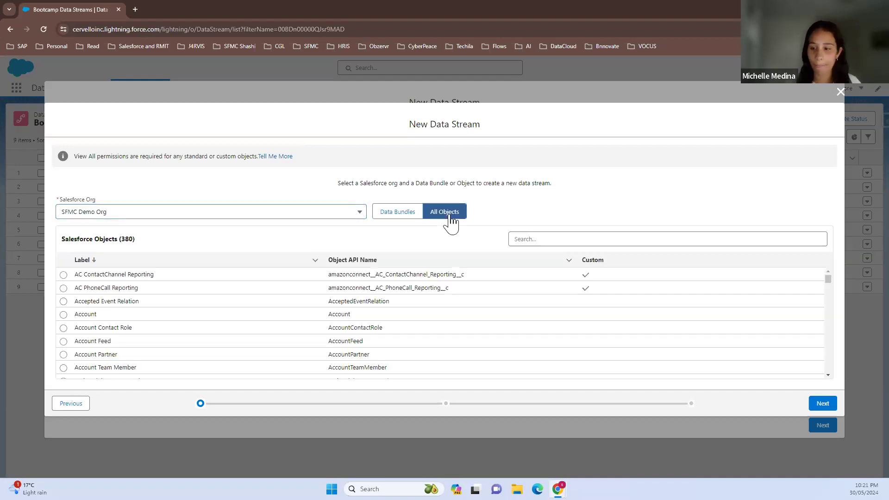
{"action": "left_click", "coordinate": [601, 244]}
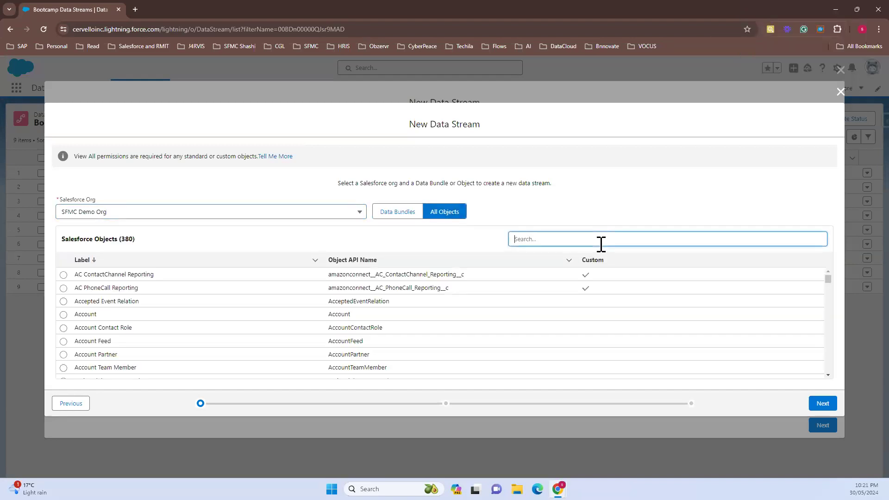
{"action": "type", "text": "case"}
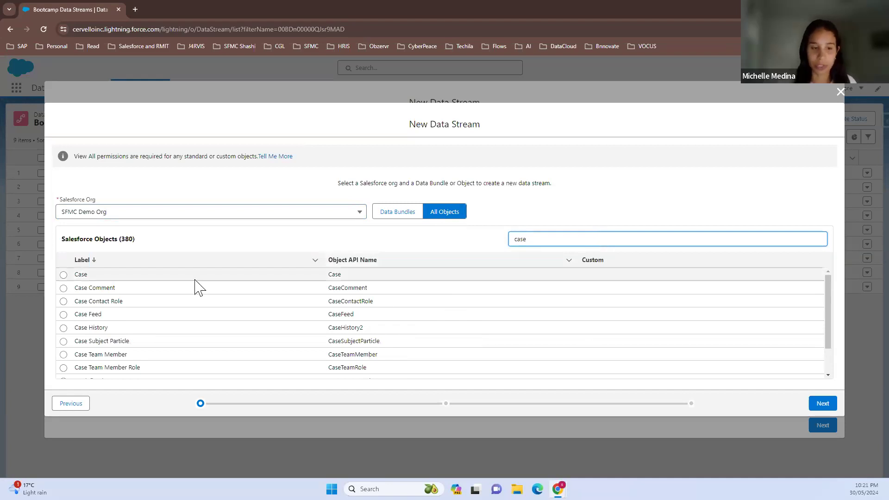
{"action": "left_click", "coordinate": [63, 275]}
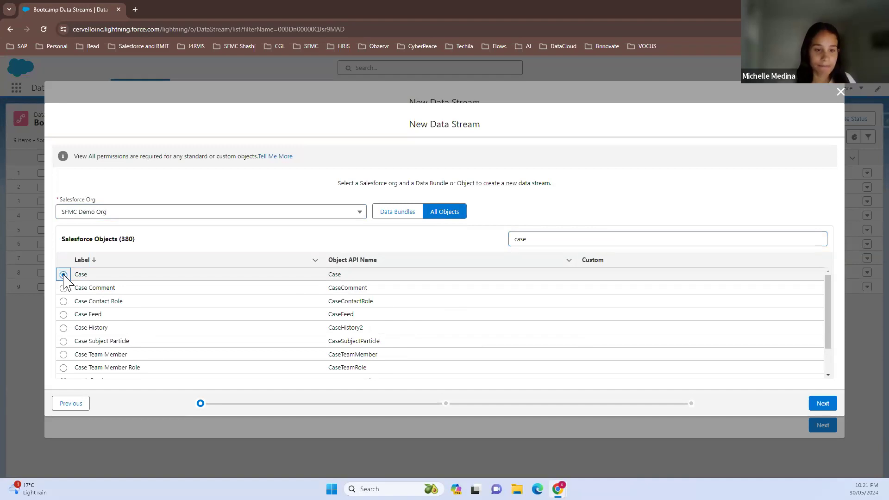
{"action": "left_click", "coordinate": [832, 406]}
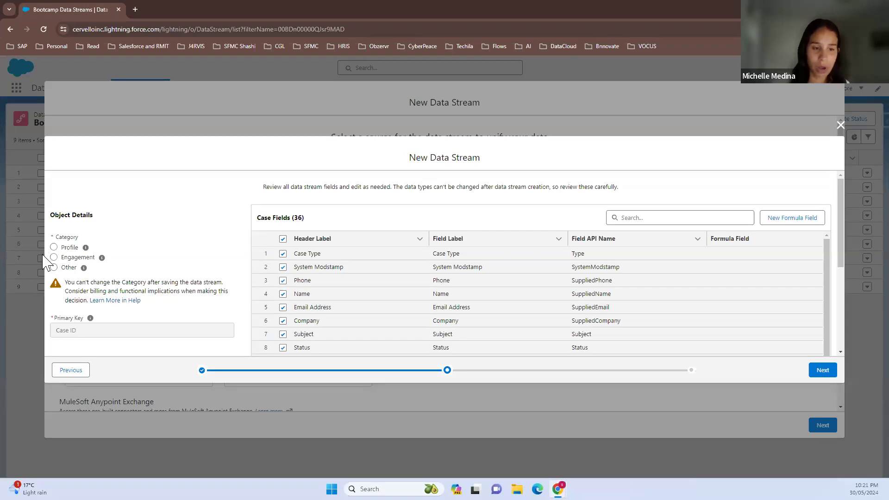
{"action": "mouse_move", "coordinate": [86, 248]}
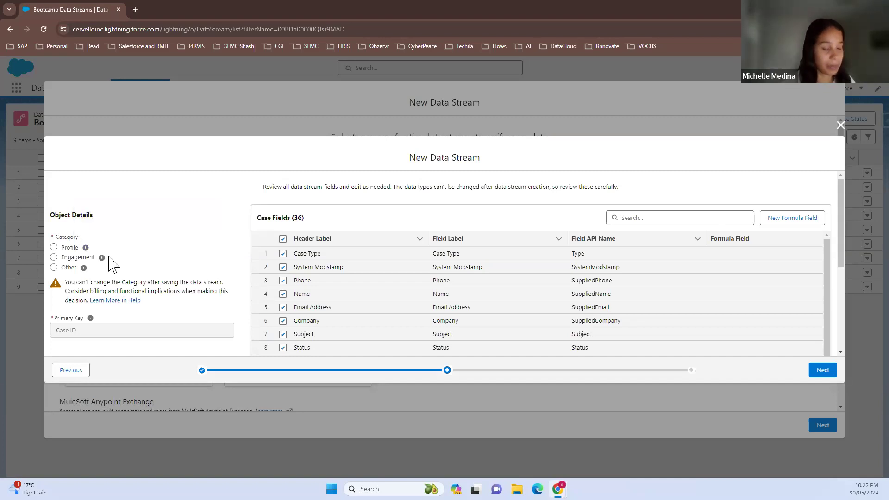
Set the Case stream's category to Engagement and choose Created Date as its event time field
{"action": "mouse_move", "coordinate": [103, 261]}
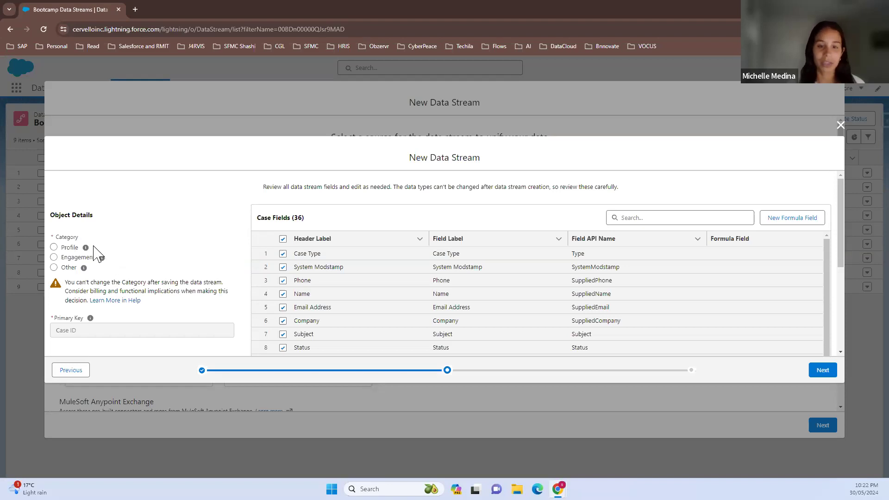
{"action": "left_click", "coordinate": [55, 257]}
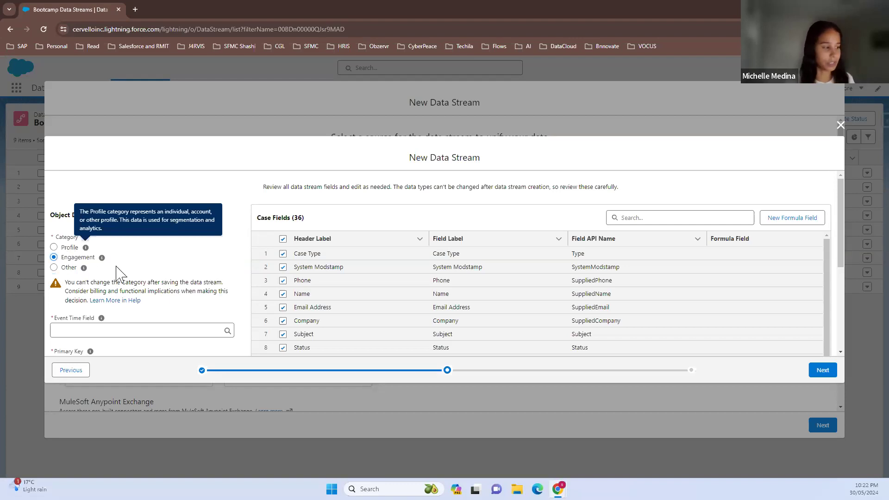
{"action": "left_click", "coordinate": [148, 330]}
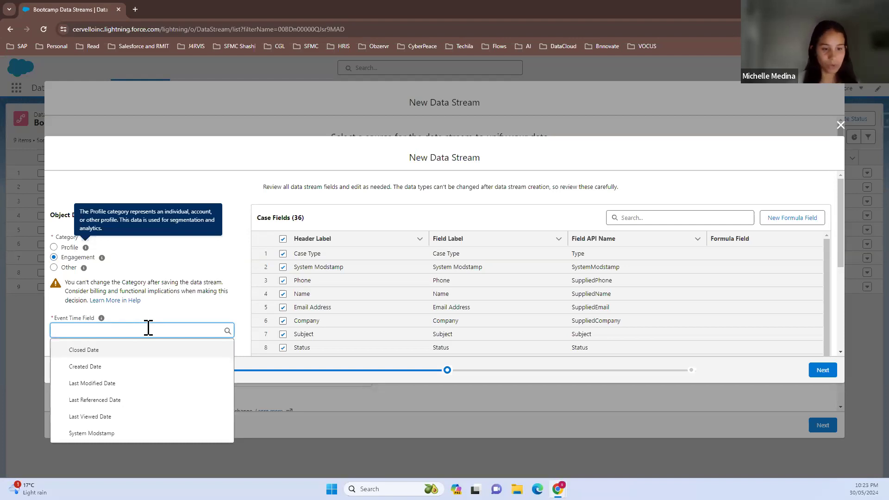
{"action": "left_click", "coordinate": [150, 369]}
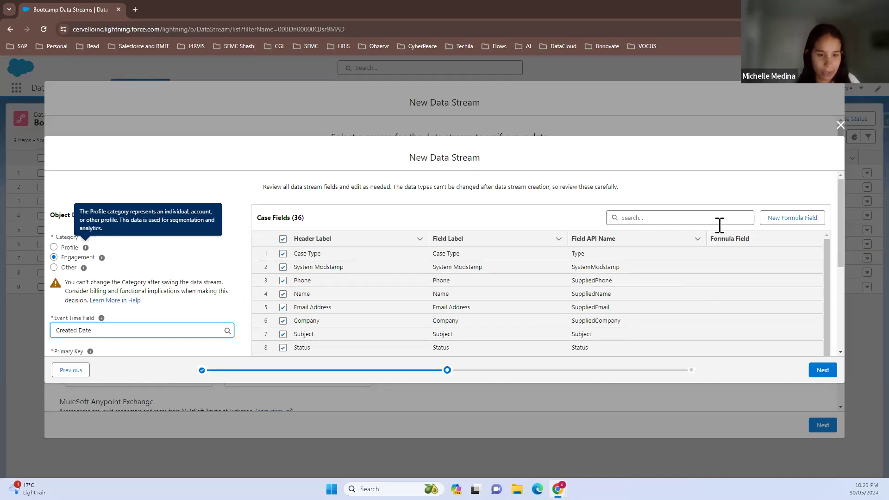
Review the Case fields and exclude MC Image String, Last Viewed Date and Last Referenced Date from the stream
{"action": "scroll", "coordinate": [727, 279], "scroll_direction": "down", "scroll_amount": 3}
{"action": "scroll", "coordinate": [725, 279], "scroll_direction": "down", "scroll_amount": 5}
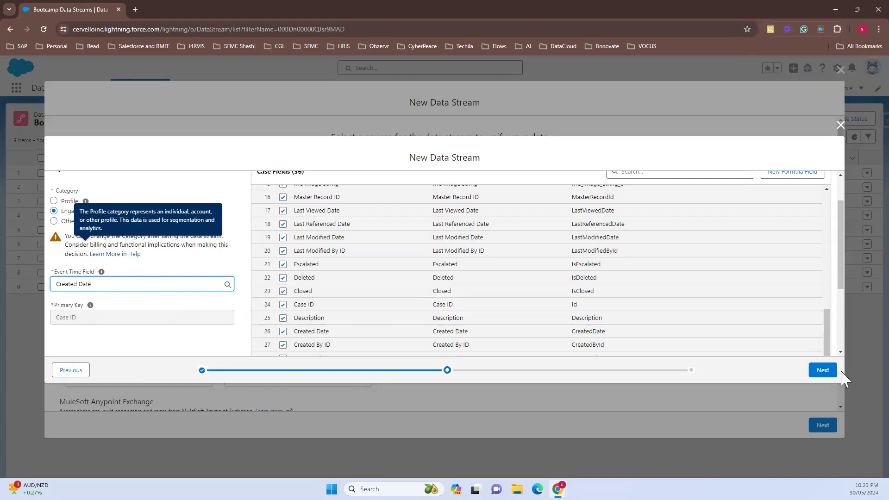
{"action": "scroll", "coordinate": [750, 324], "scroll_direction": "up", "scroll_amount": 5}
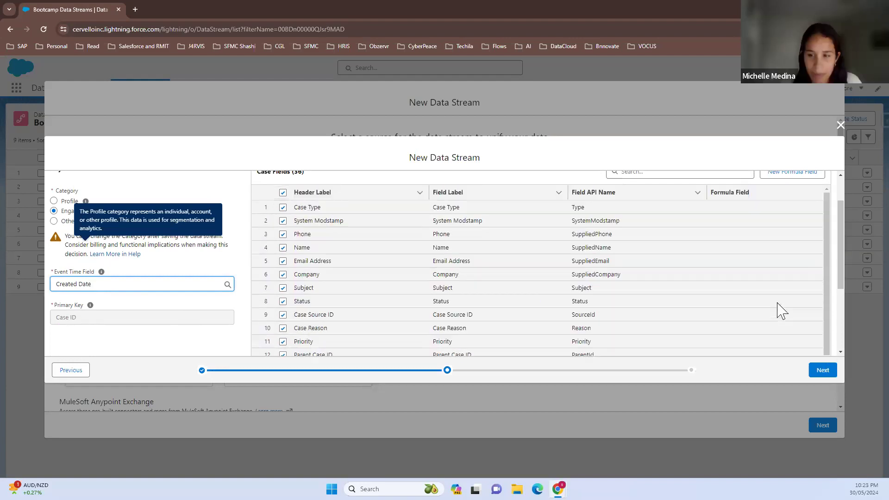
{"action": "scroll", "coordinate": [779, 312], "scroll_direction": "up", "scroll_amount": 2}
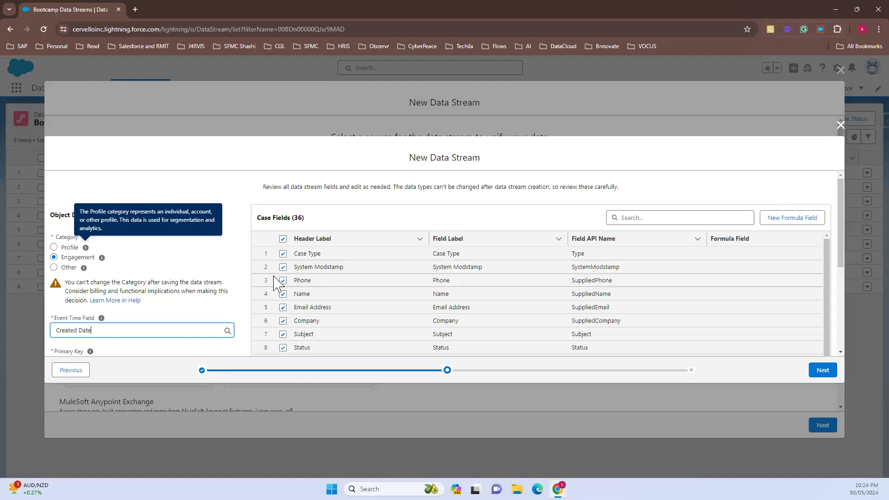
{"action": "scroll", "coordinate": [274, 277], "scroll_direction": "down", "scroll_amount": 1}
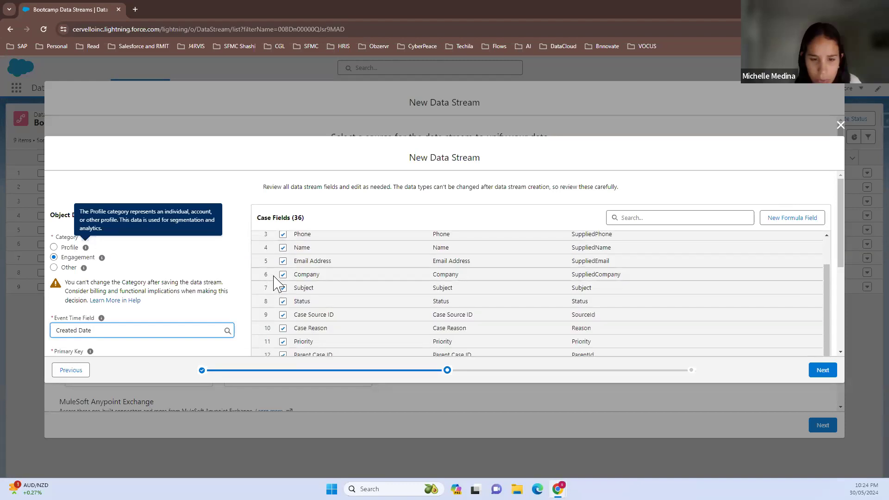
{"action": "scroll", "coordinate": [277, 284], "scroll_direction": "down", "scroll_amount": 1}
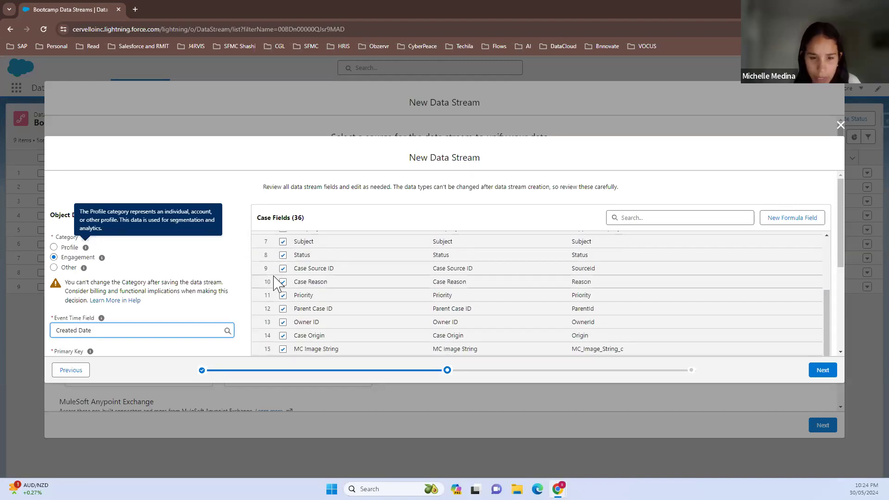
{"action": "left_click", "coordinate": [840, 352]}
{"action": "left_click", "coordinate": [840, 353]}
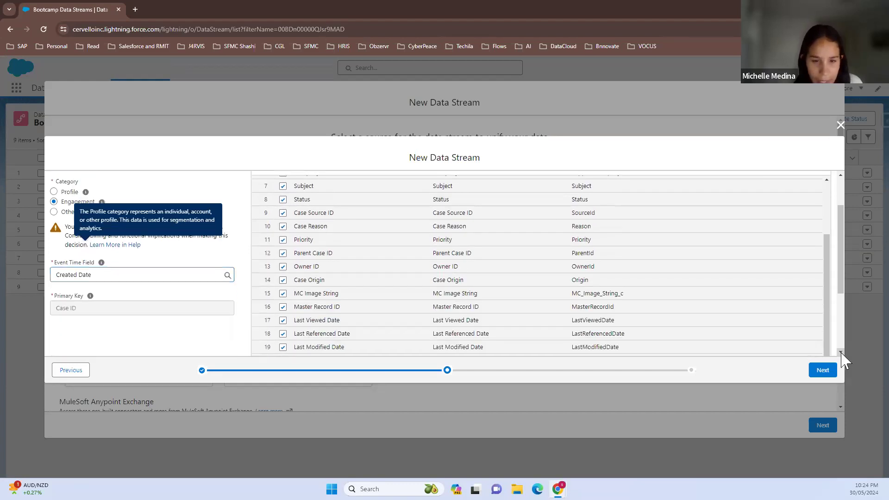
{"action": "left_click", "coordinate": [841, 353]}
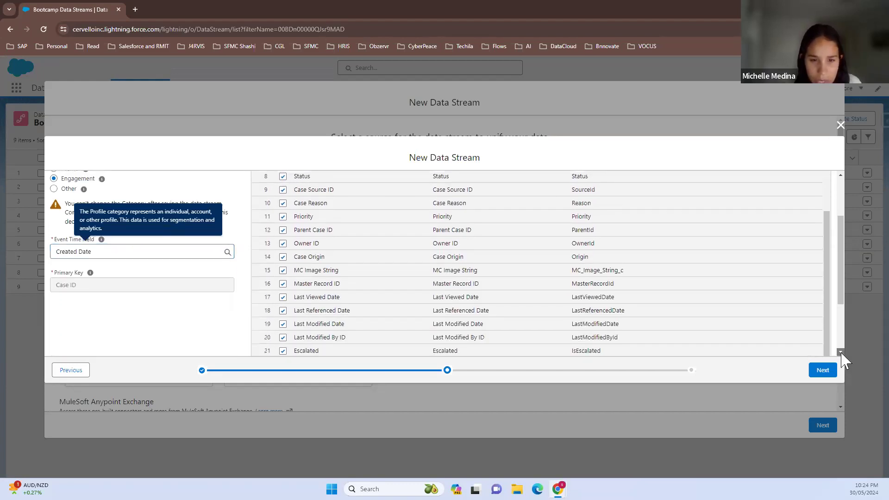
{"action": "left_click", "coordinate": [829, 353]}
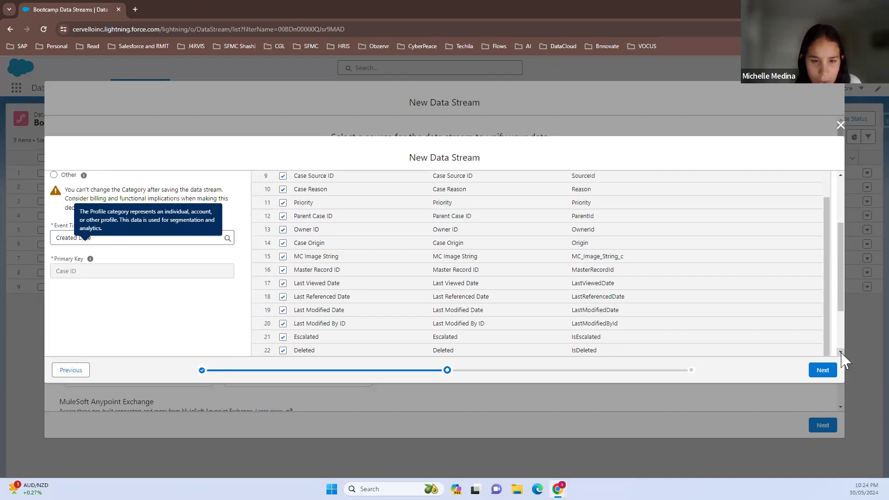
{"action": "left_click", "coordinate": [841, 352]}
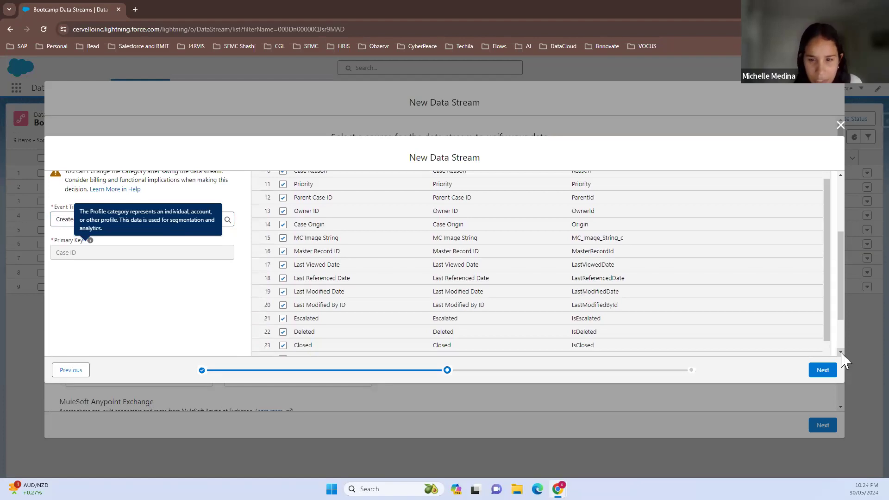
{"action": "left_click", "coordinate": [284, 238]}
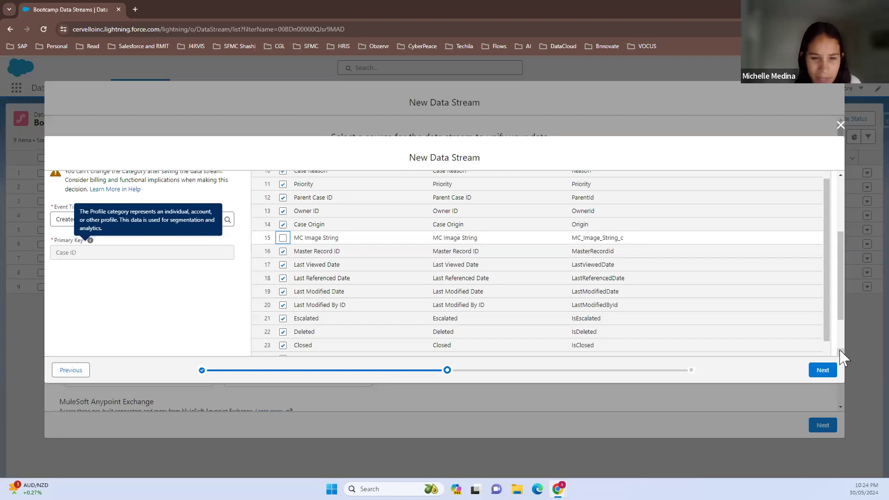
{"action": "left_click", "coordinate": [282, 265]}
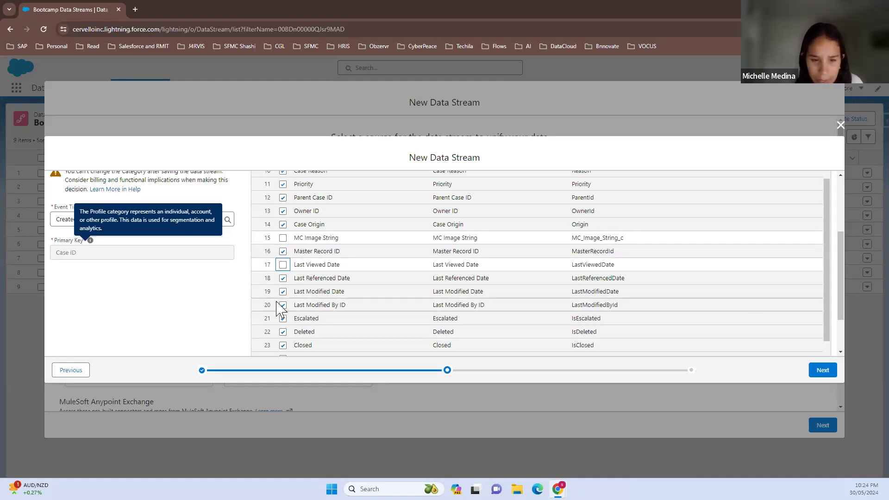
{"action": "left_click", "coordinate": [283, 279]}
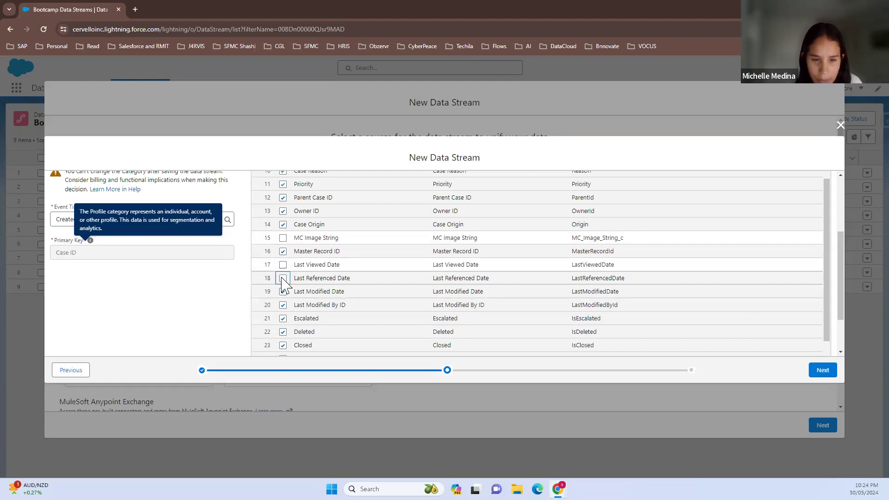
Exclude the Deleted and Contact Fax fields from the Case stream and check the remaining fields
{"action": "scroll", "coordinate": [283, 283], "scroll_direction": "down", "scroll_amount": 1}
{"action": "left_click", "coordinate": [283, 285]}
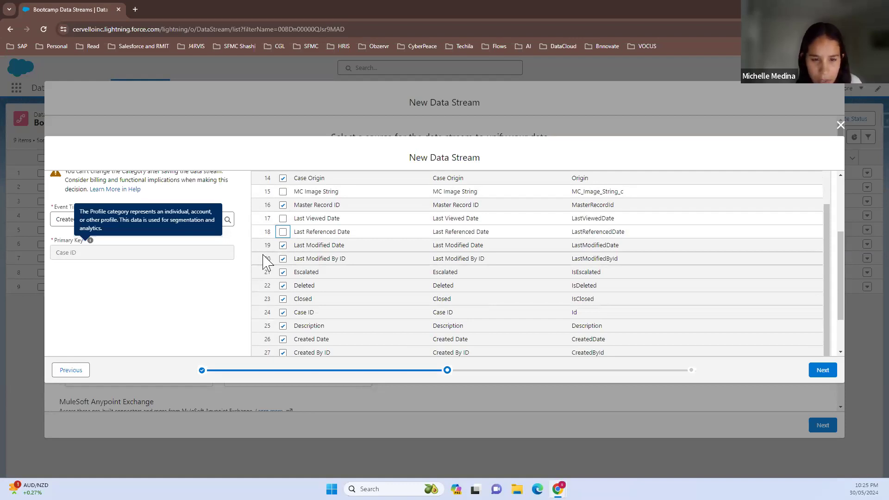
{"action": "left_click", "coordinate": [283, 286]}
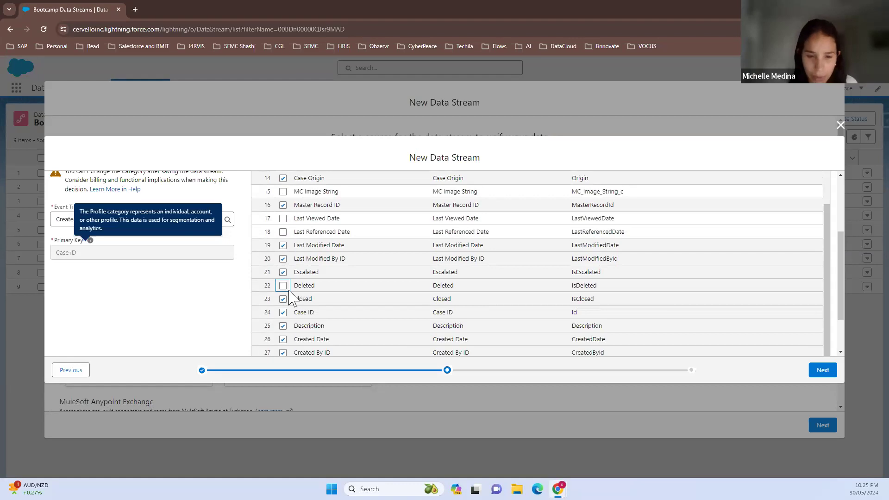
{"action": "scroll", "coordinate": [293, 334], "scroll_direction": "down", "scroll_amount": 3}
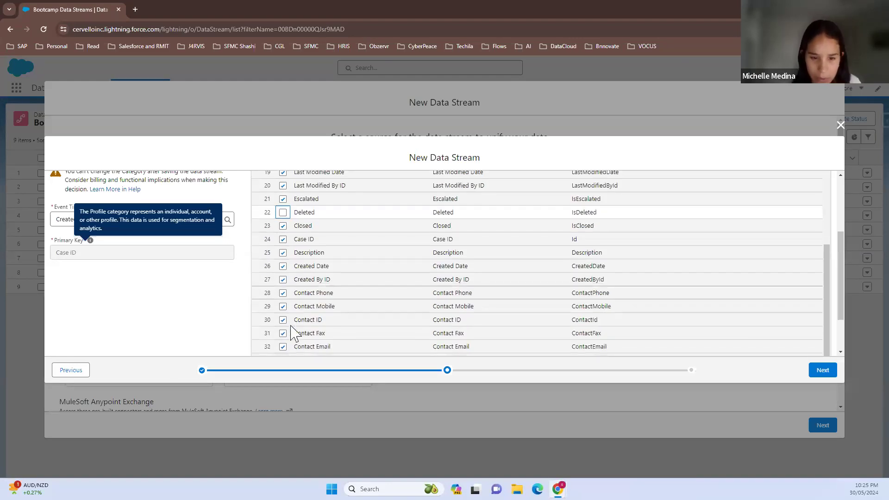
{"action": "scroll", "coordinate": [292, 331], "scroll_direction": "down", "scroll_amount": 2}
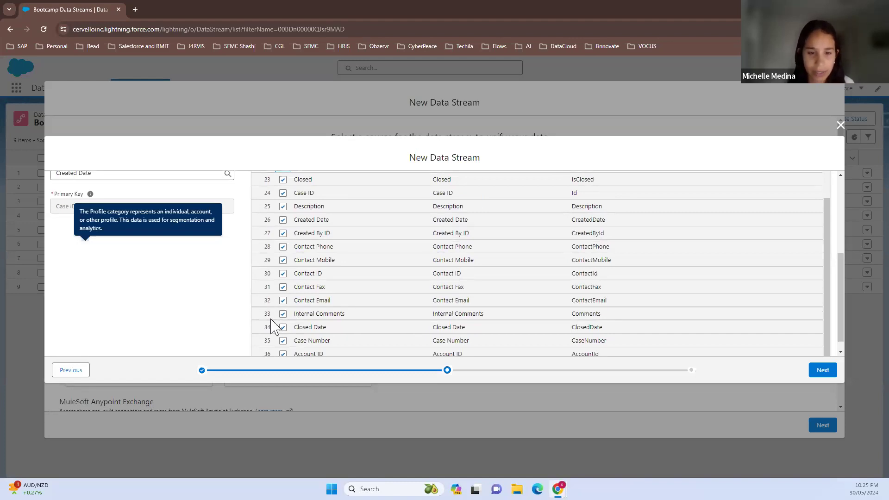
{"action": "left_click", "coordinate": [283, 288]}
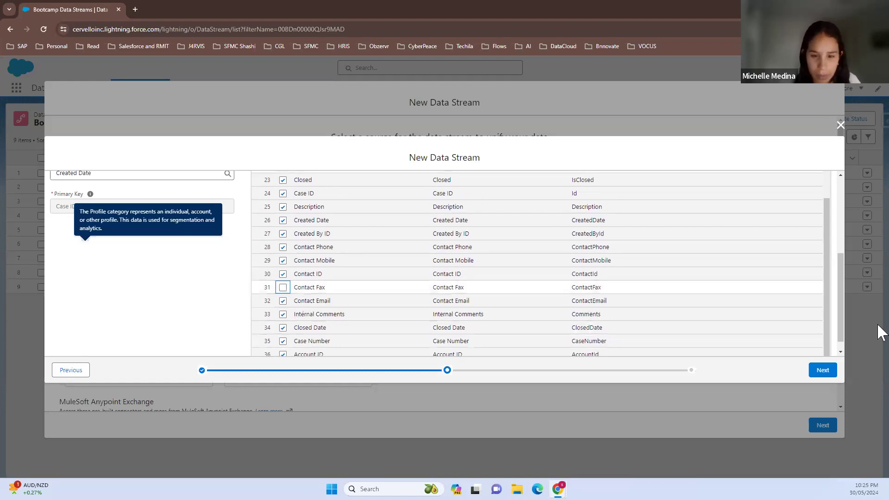
{"action": "left_click", "coordinate": [840, 352]}
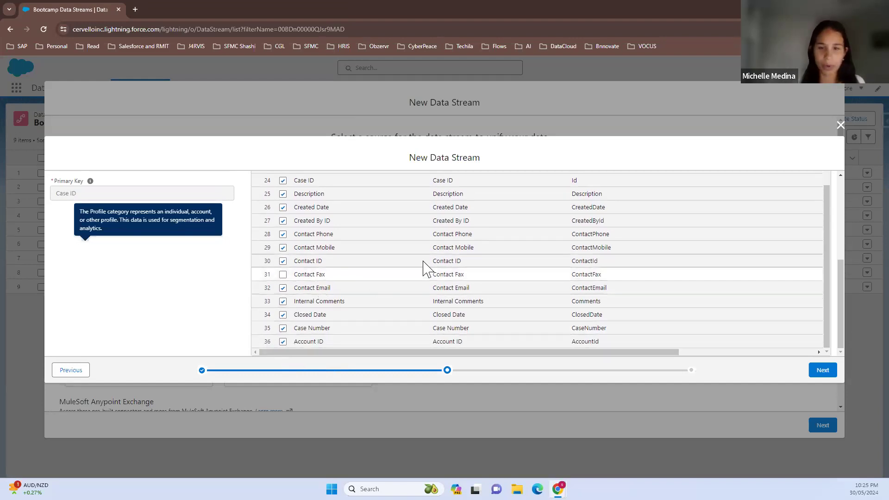
Accept the field selection, keep the default data space, and deploy the Case data stream
{"action": "scroll", "coordinate": [739, 265], "scroll_direction": "up", "scroll_amount": 1}
{"action": "scroll", "coordinate": [739, 265], "scroll_direction": "up", "scroll_amount": 5}
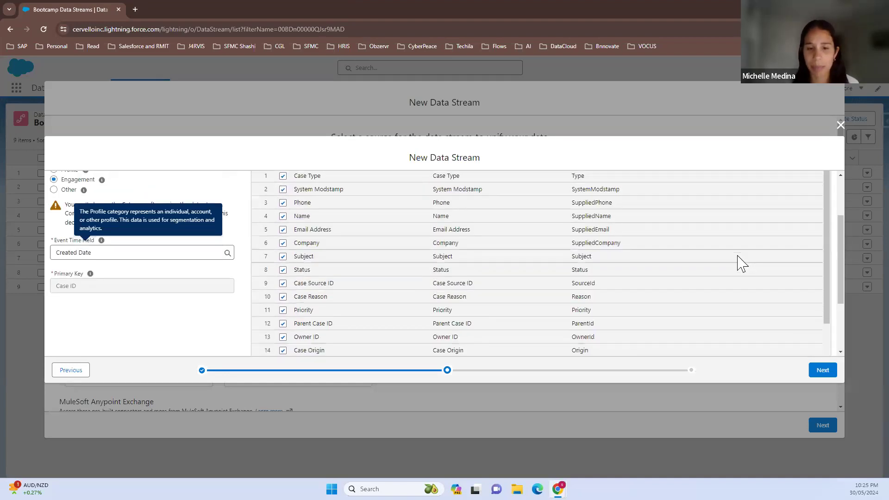
{"action": "scroll", "coordinate": [739, 265], "scroll_direction": "up", "scroll_amount": 2}
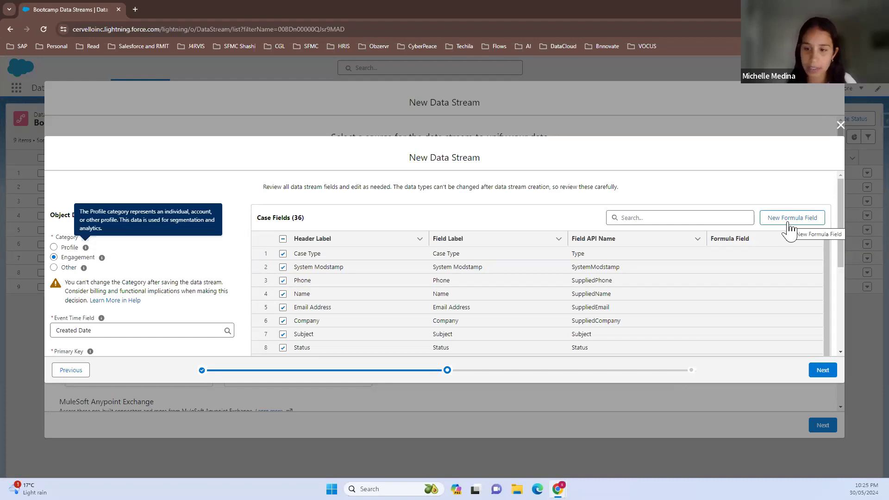
{"action": "left_click", "coordinate": [828, 375]}
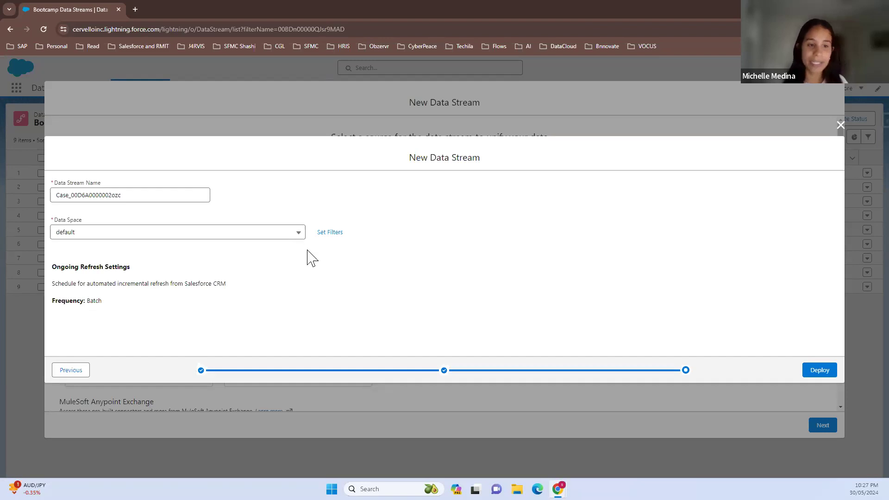
{"action": "left_click", "coordinate": [298, 233]}
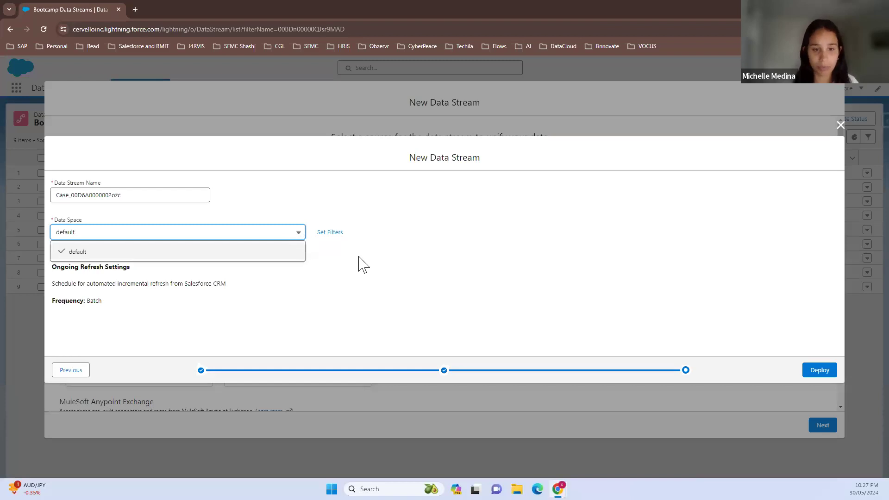
{"action": "left_click", "coordinate": [299, 235]}
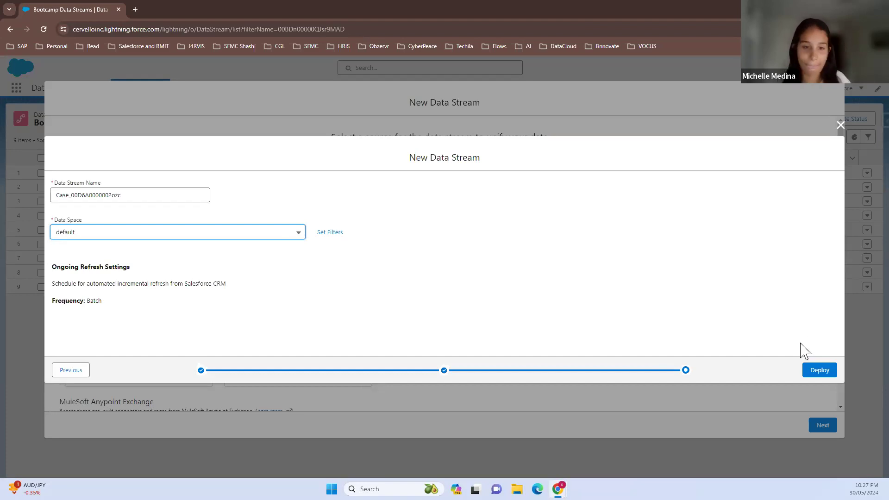
{"action": "left_click", "coordinate": [815, 373]}
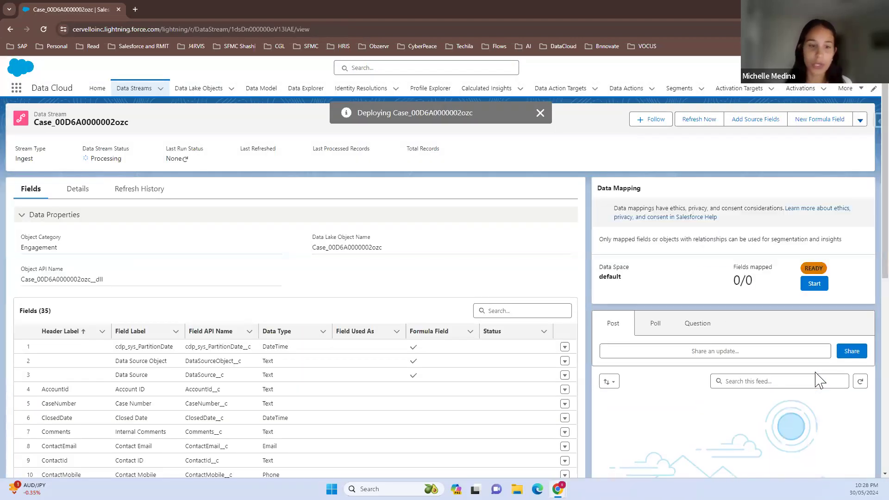
Review the deployed Case stream's object category, event time field, primary key and full field list
{"action": "scroll", "coordinate": [469, 399], "scroll_direction": "down", "scroll_amount": 1}
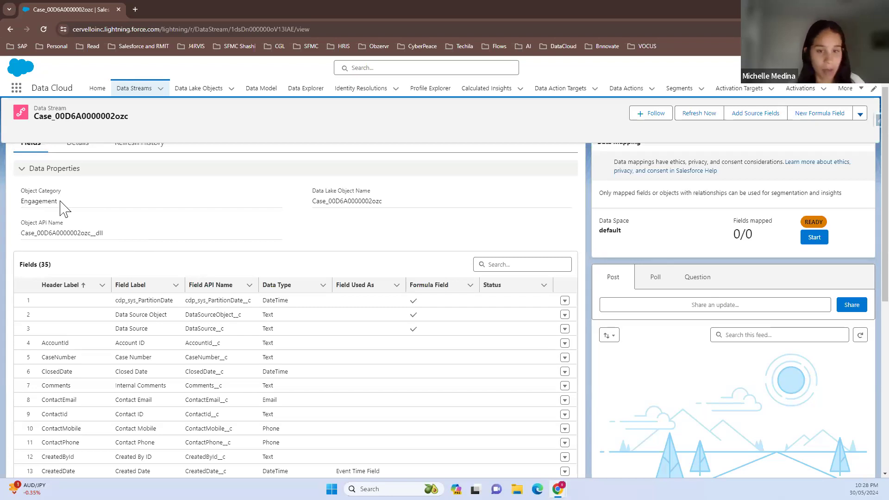
{"action": "left_click_drag", "start_coordinate": [62, 202], "coordinate": [13, 201]}
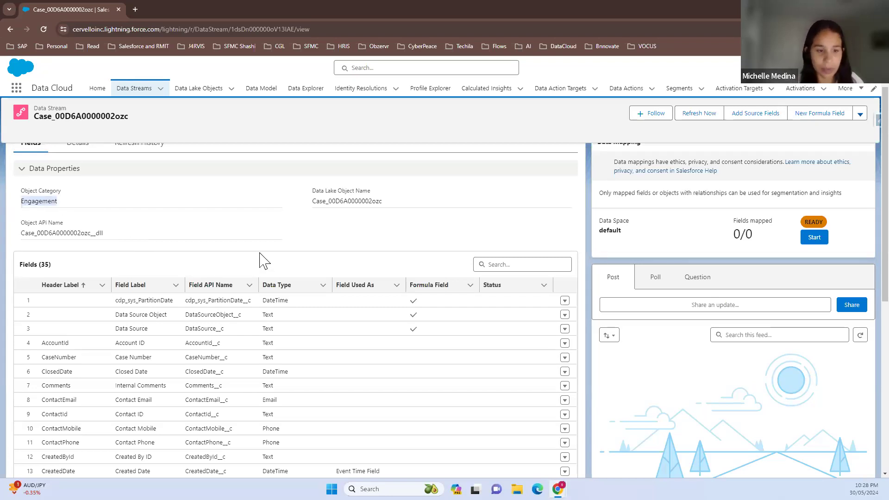
{"action": "scroll", "coordinate": [260, 260], "scroll_direction": "up", "scroll_amount": 3}
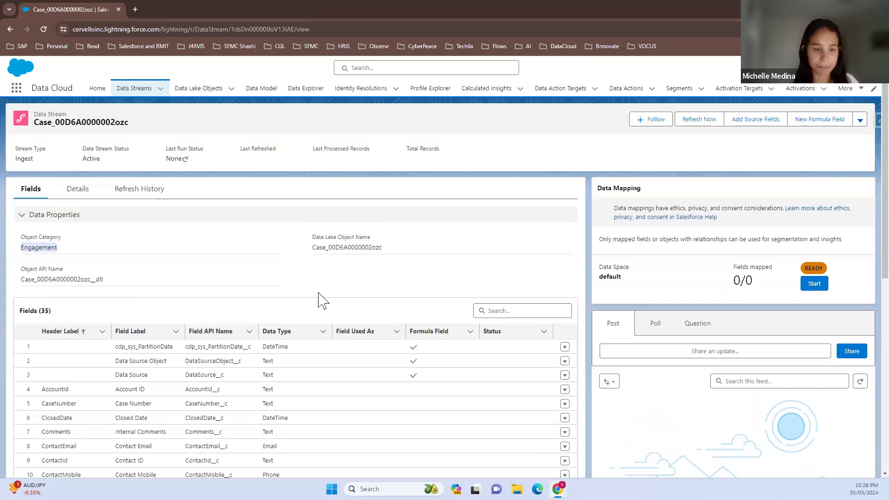
{"action": "scroll", "coordinate": [349, 313], "scroll_direction": "down", "scroll_amount": 5}
{"action": "scroll", "coordinate": [350, 315], "scroll_direction": "down", "scroll_amount": 5}
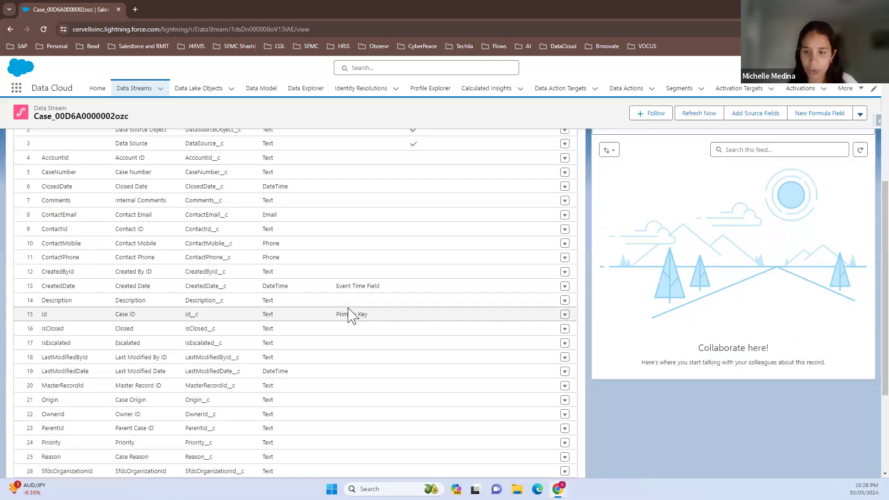
{"action": "scroll", "coordinate": [349, 312], "scroll_direction": "down", "scroll_amount": 2}
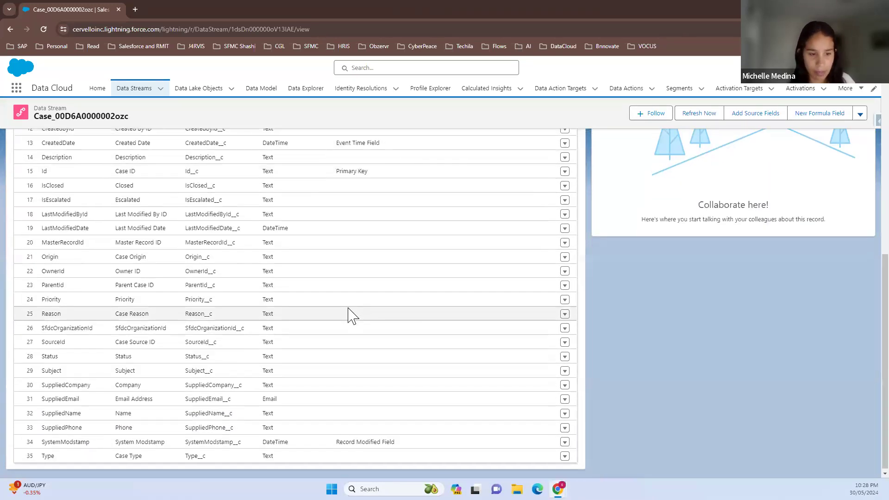
{"action": "scroll", "coordinate": [352, 310], "scroll_direction": "up", "scroll_amount": 8}
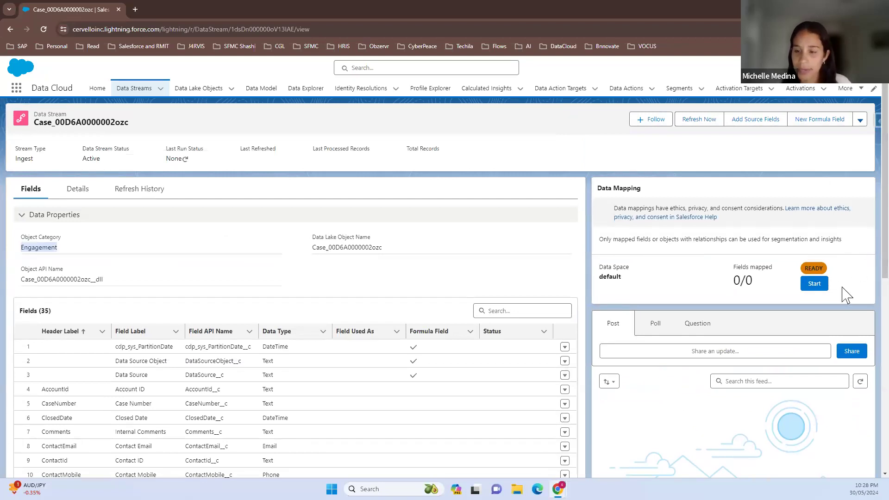
Start the Case stream's data mapping and add the standard Case object as the target data model entity
{"action": "left_click", "coordinate": [816, 287]}
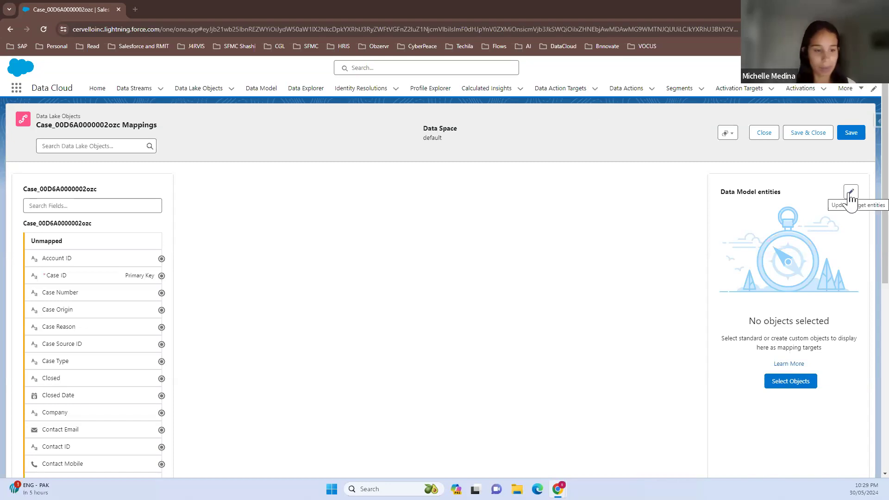
{"action": "left_click", "coordinate": [797, 384]}
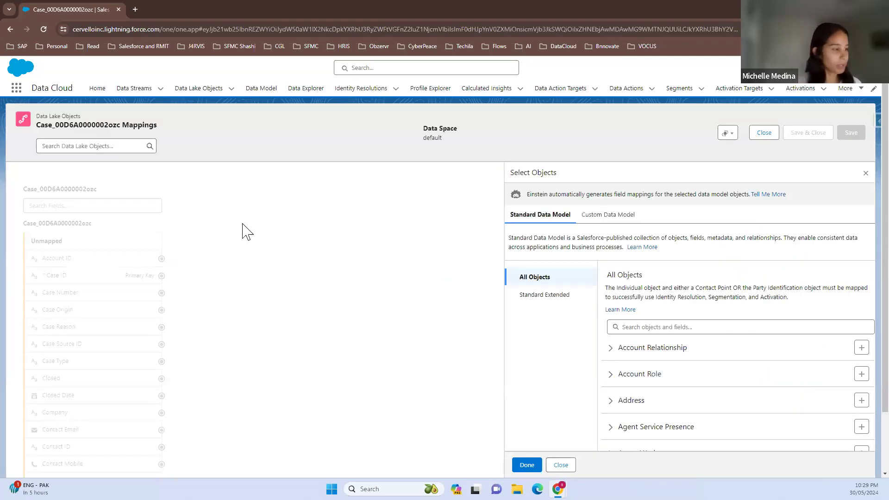
{"action": "left_click", "coordinate": [719, 324]}
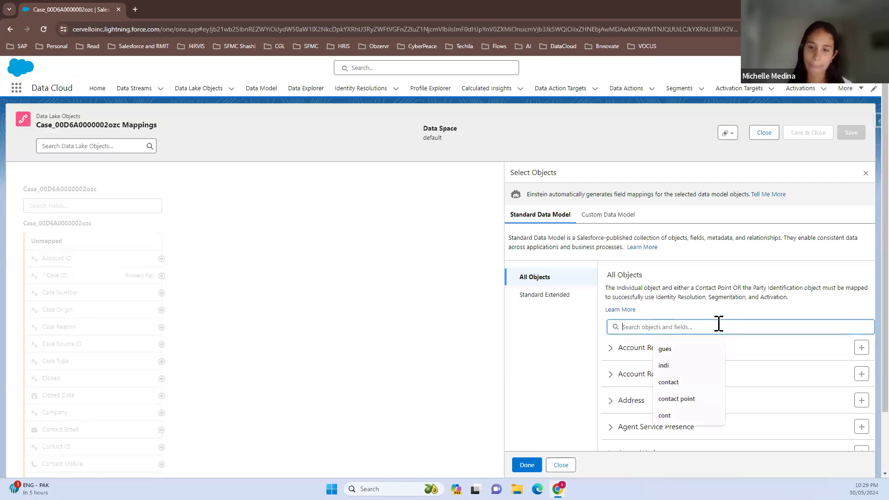
{"action": "type", "text": "case"}
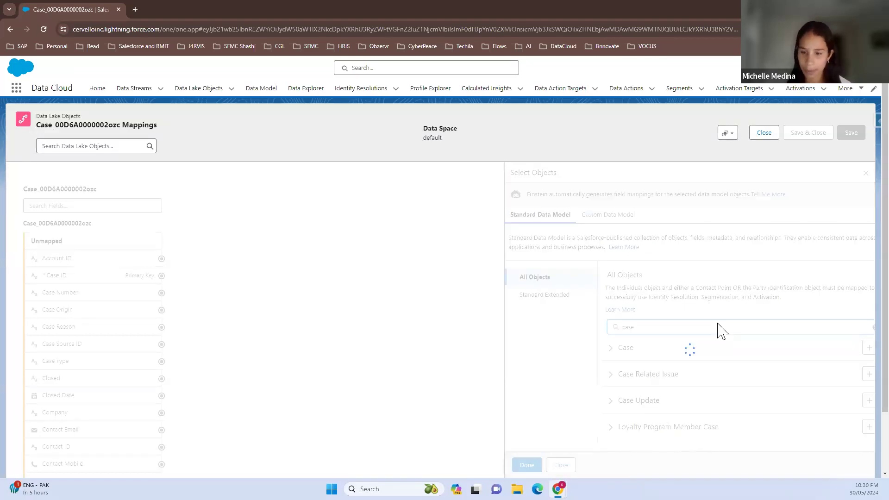
{"action": "scroll", "coordinate": [740, 410], "scroll_direction": "down", "scroll_amount": 1}
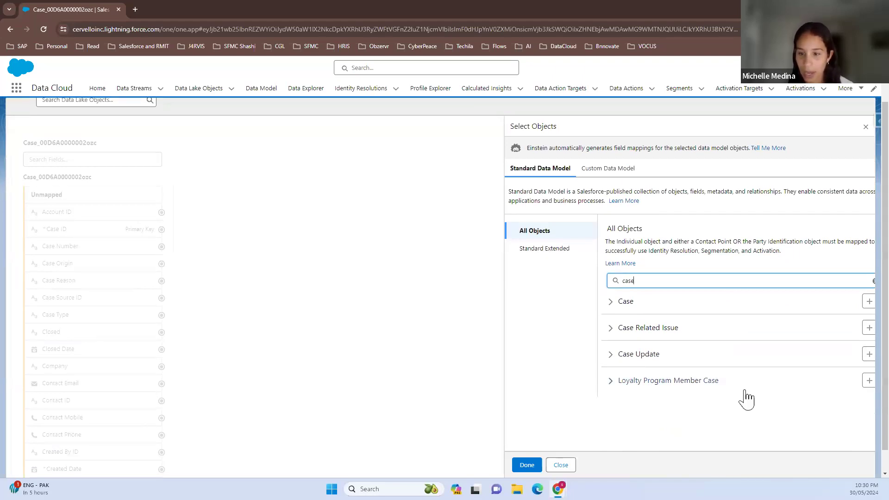
{"action": "left_click", "coordinate": [868, 303]}
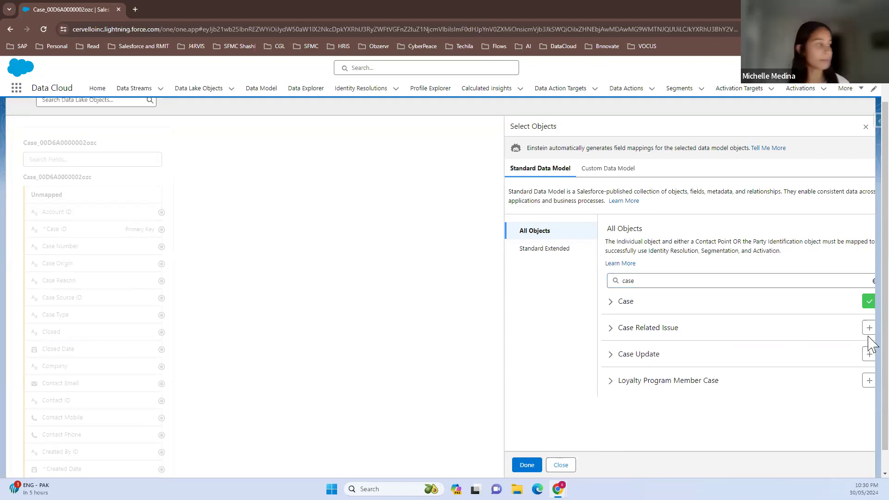
{"action": "left_click", "coordinate": [523, 467]}
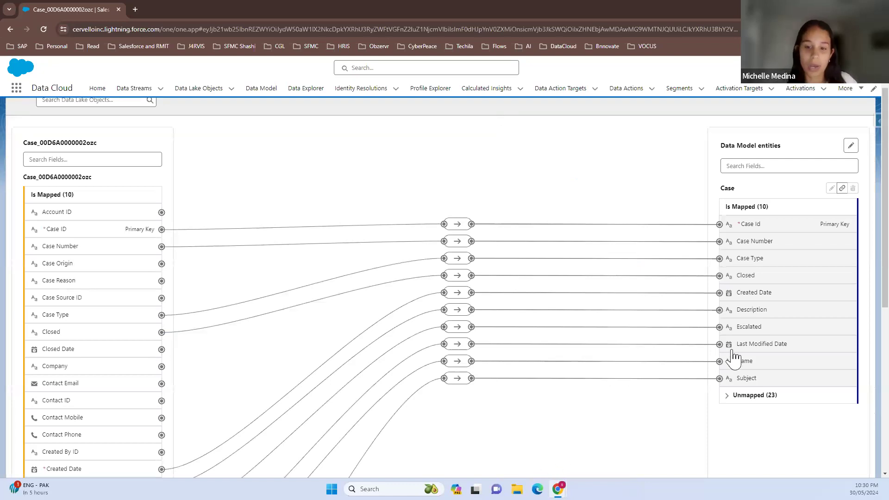
Inspect the automatically generated Case field mappings one by one, from Case ID through Subject
{"action": "left_click", "coordinate": [457, 226]}
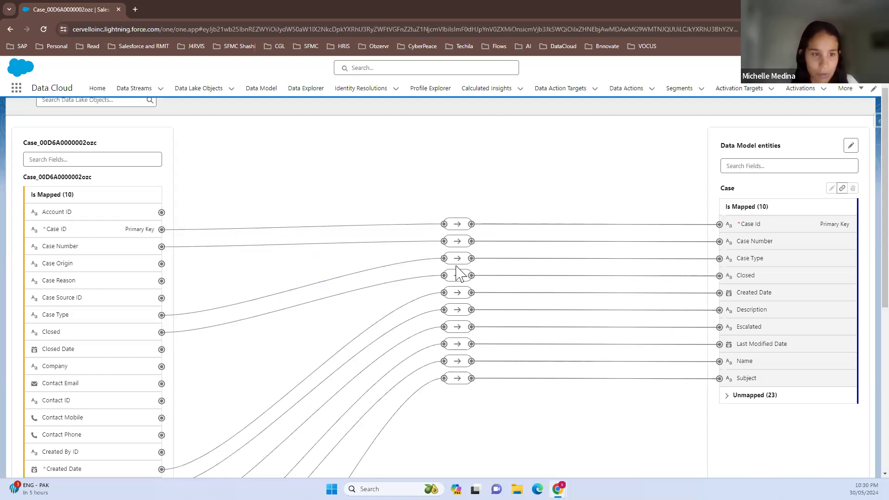
{"action": "left_click", "coordinate": [457, 225]}
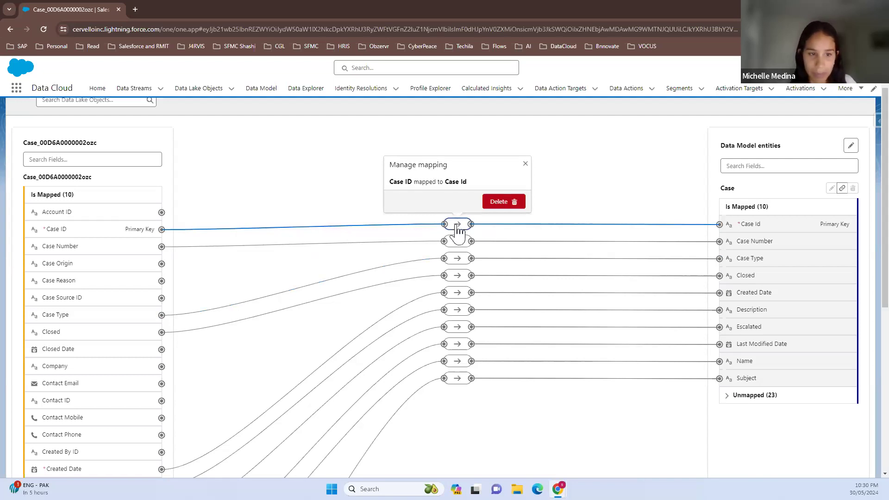
{"action": "left_click", "coordinate": [457, 242]}
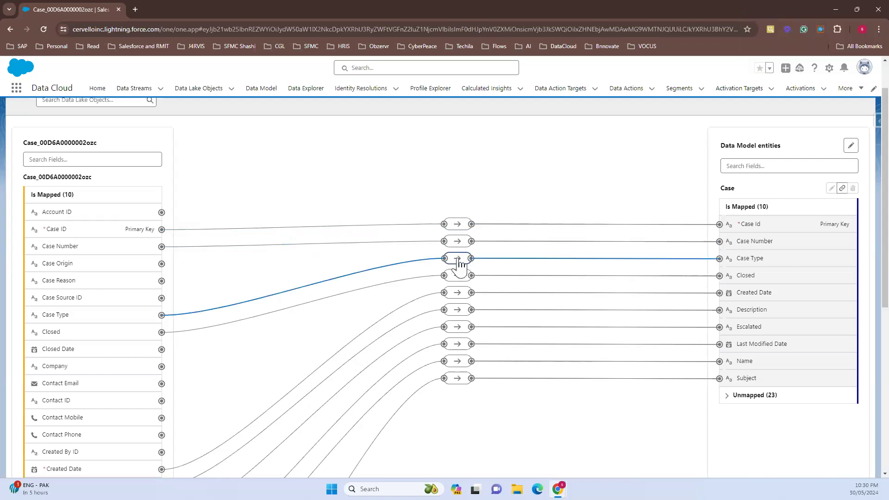
{"action": "left_click", "coordinate": [458, 259]}
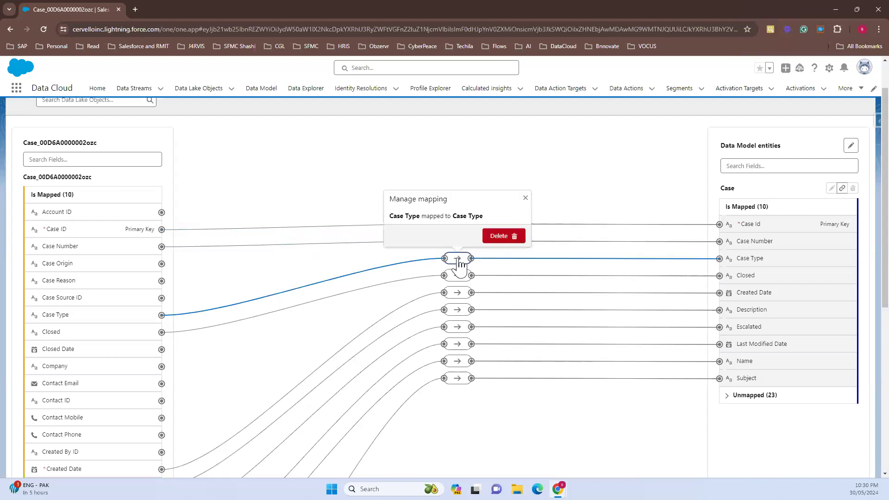
{"action": "left_click", "coordinate": [458, 277]}
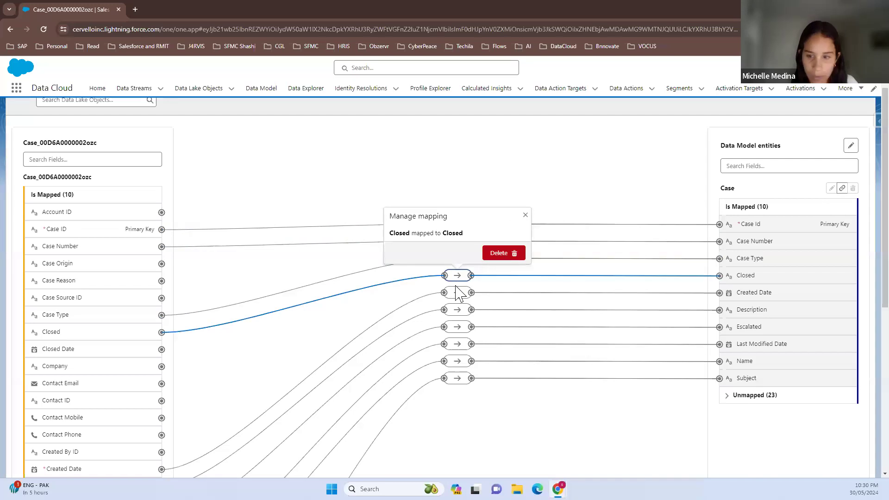
{"action": "left_click", "coordinate": [457, 293]}
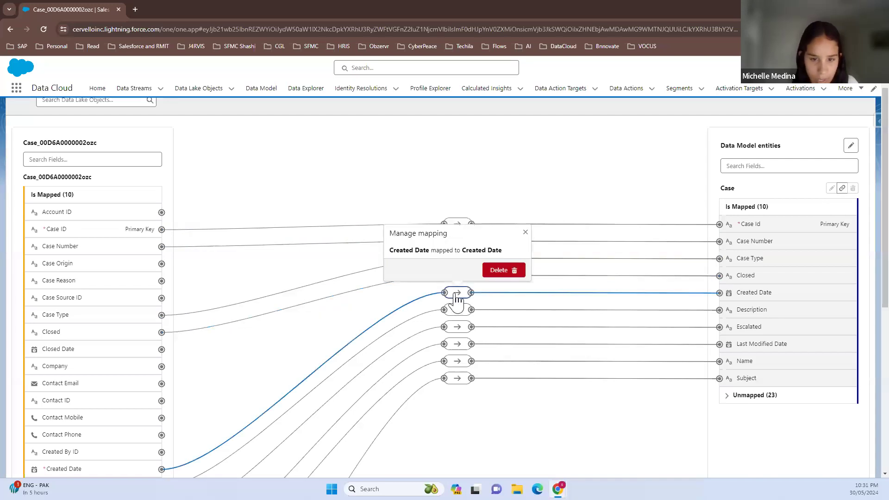
{"action": "left_click", "coordinate": [457, 310]}
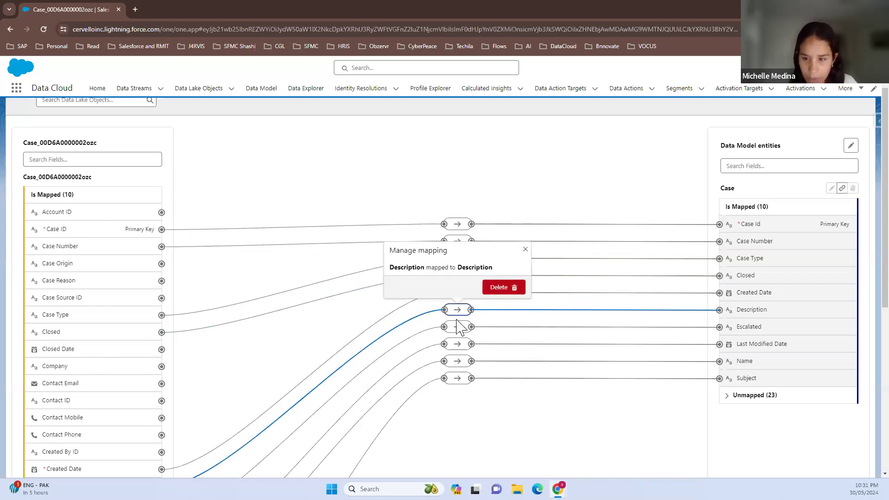
{"action": "left_click", "coordinate": [458, 327]}
{"action": "left_click", "coordinate": [458, 327]}
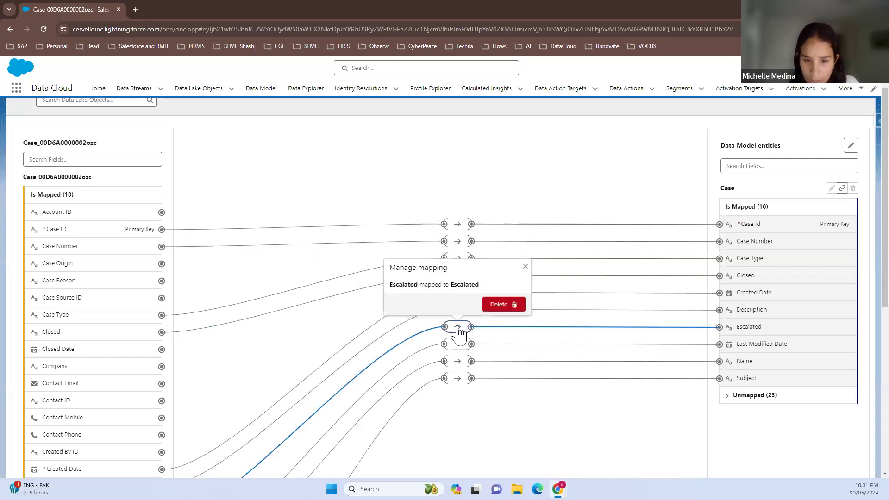
{"action": "left_click", "coordinate": [458, 345]}
{"action": "left_click", "coordinate": [460, 346]}
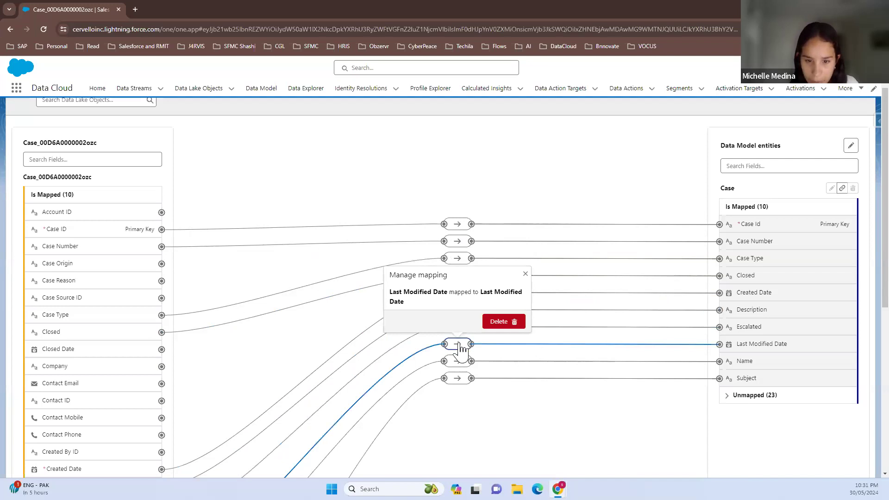
{"action": "left_click", "coordinate": [458, 361]}
{"action": "left_click", "coordinate": [460, 363]}
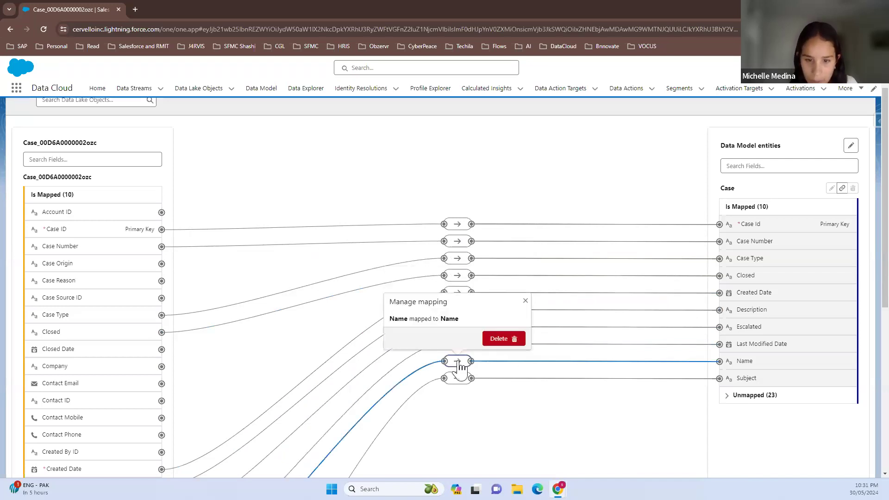
{"action": "left_click", "coordinate": [458, 379]}
{"action": "left_click", "coordinate": [460, 381]}
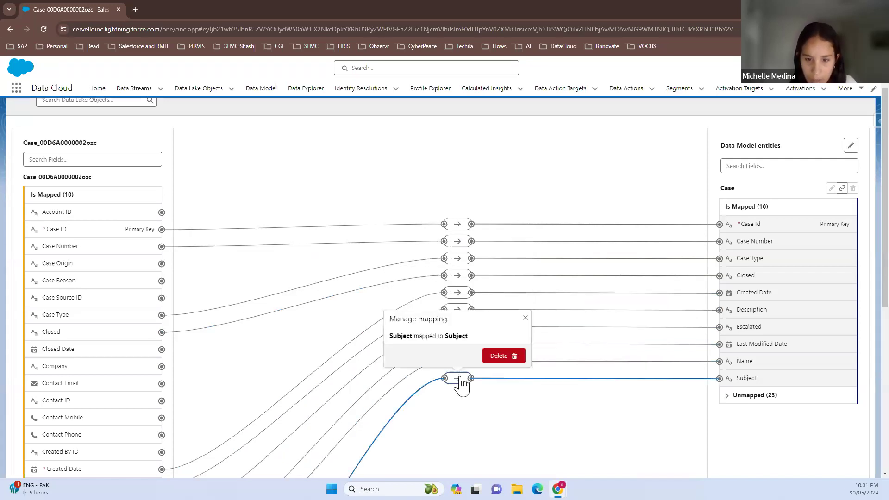
{"action": "left_click", "coordinate": [501, 423]}
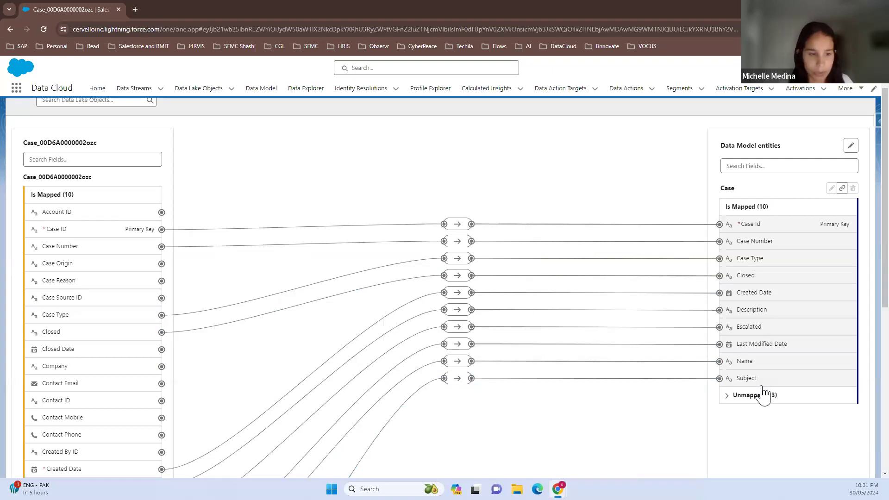
Map the Contact ID source field to the unmapped Individual field of the Case object and check that mapping
{"action": "left_click", "coordinate": [752, 398]}
{"action": "scroll", "coordinate": [772, 387], "scroll_direction": "down", "scroll_amount": 2}
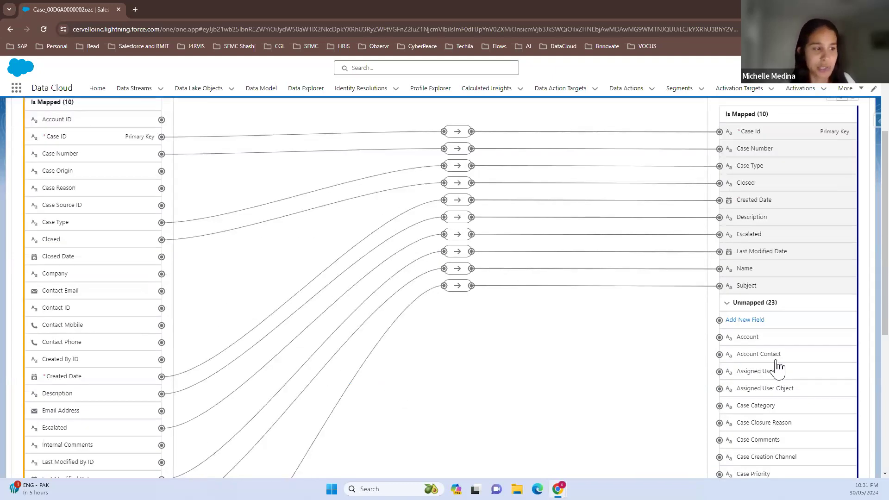
{"action": "scroll", "coordinate": [777, 367], "scroll_direction": "down", "scroll_amount": 1}
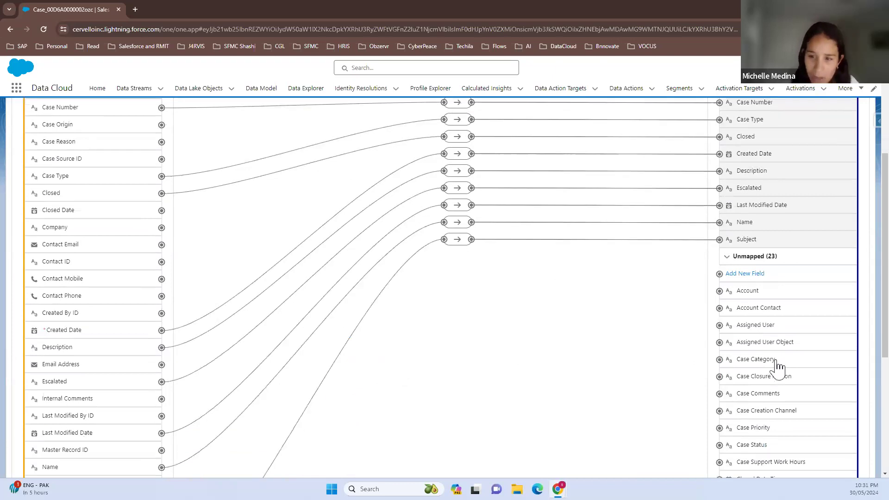
{"action": "scroll", "coordinate": [778, 367], "scroll_direction": "down", "scroll_amount": 1}
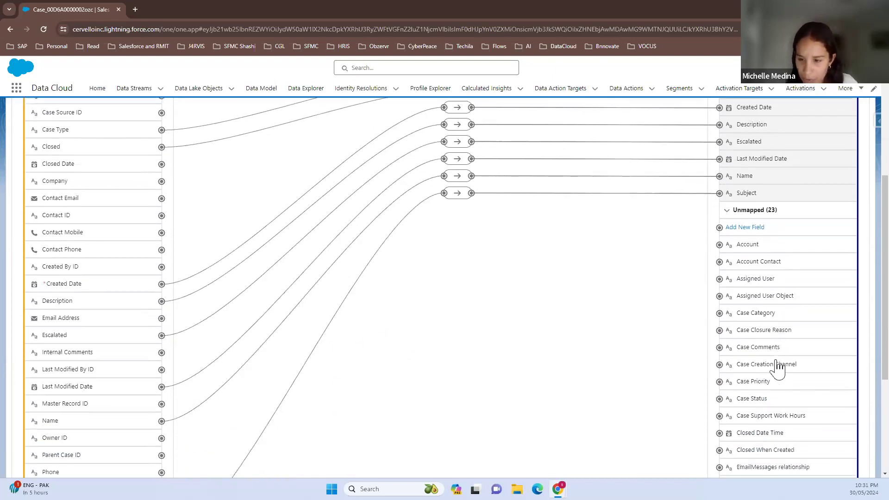
{"action": "scroll", "coordinate": [778, 367], "scroll_direction": "down", "scroll_amount": 3}
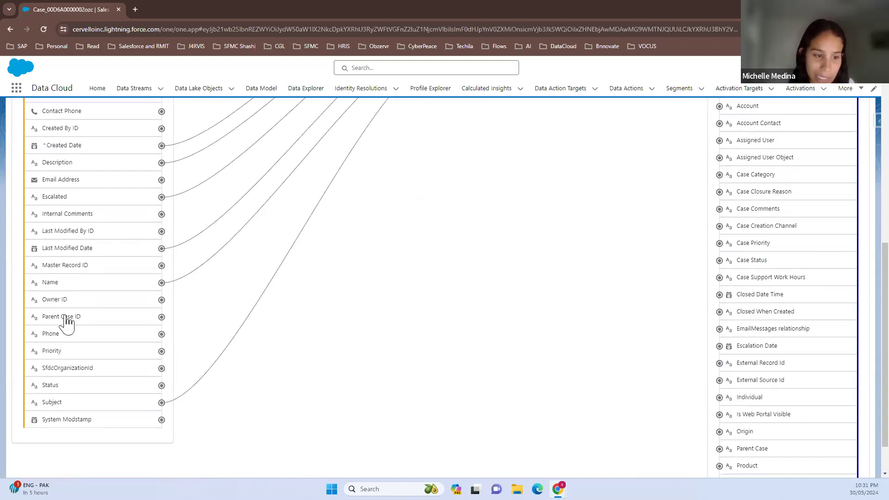
{"action": "scroll", "coordinate": [67, 315], "scroll_direction": "up", "scroll_amount": 1}
{"action": "scroll", "coordinate": [65, 167], "scroll_direction": "up", "scroll_amount": 1}
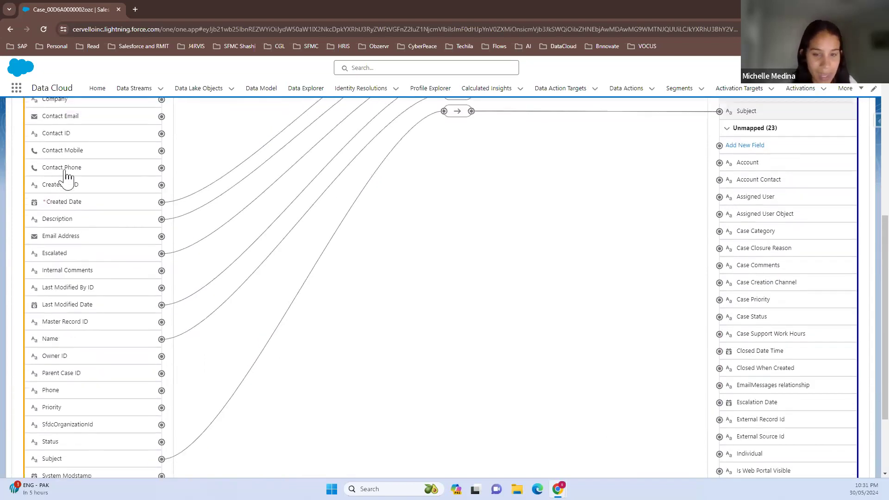
{"action": "left_click", "coordinate": [64, 173]}
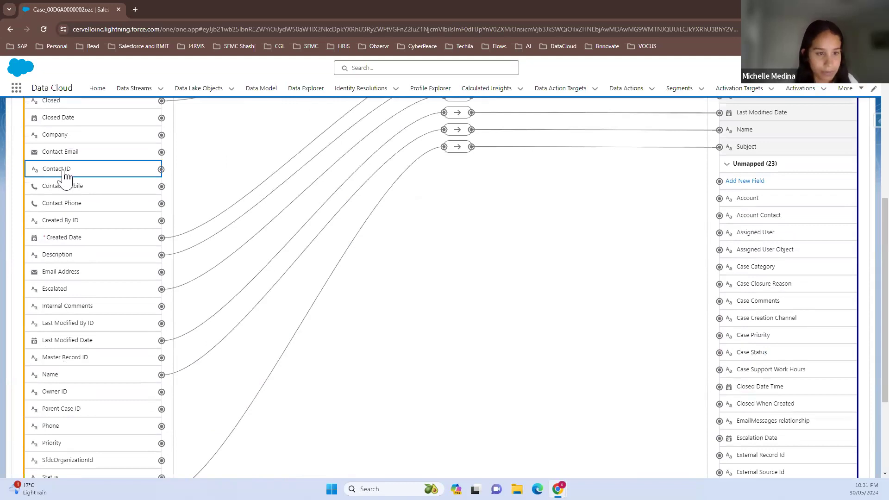
{"action": "scroll", "coordinate": [764, 399], "scroll_direction": "down", "scroll_amount": 3}
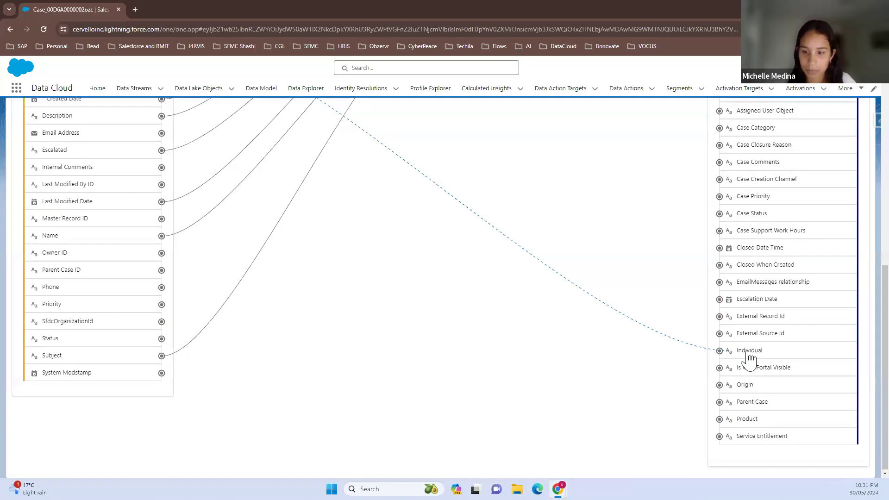
{"action": "left_click", "coordinate": [747, 352]}
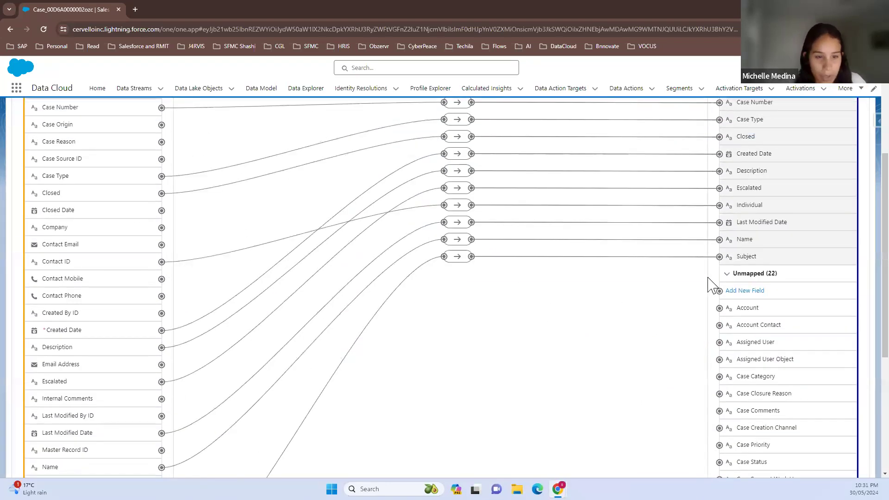
{"action": "left_click", "coordinate": [459, 207]}
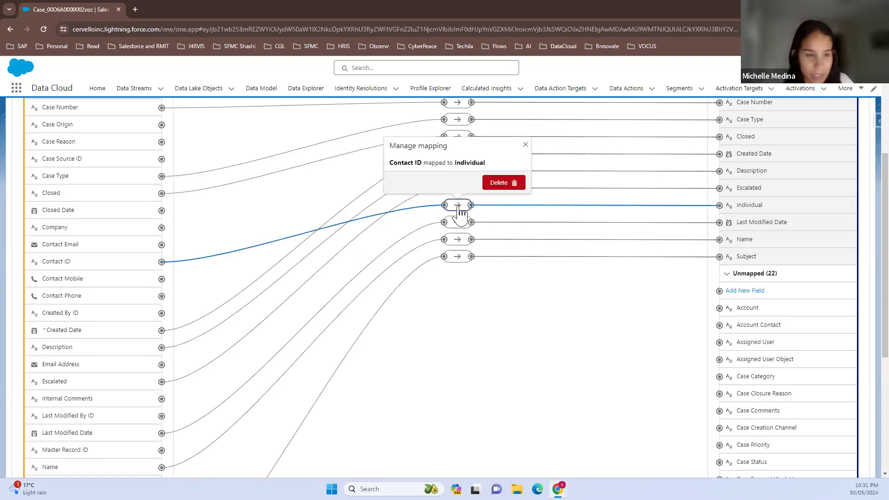
{"action": "left_click", "coordinate": [542, 333]}
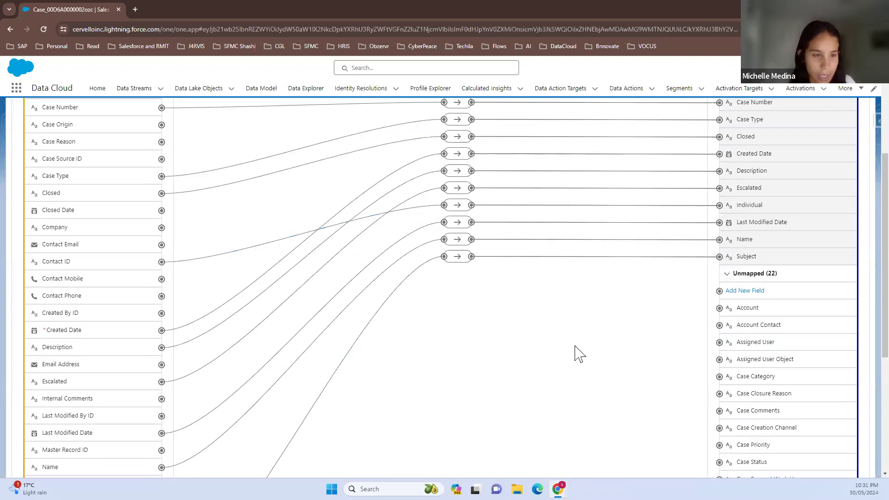
Compare the remaining unmapped Case target fields with the source fields, including Email Address and Contact Email
{"action": "scroll", "coordinate": [770, 345], "scroll_direction": "down", "scroll_amount": 3}
{"action": "scroll", "coordinate": [770, 345], "scroll_direction": "down", "scroll_amount": 2}
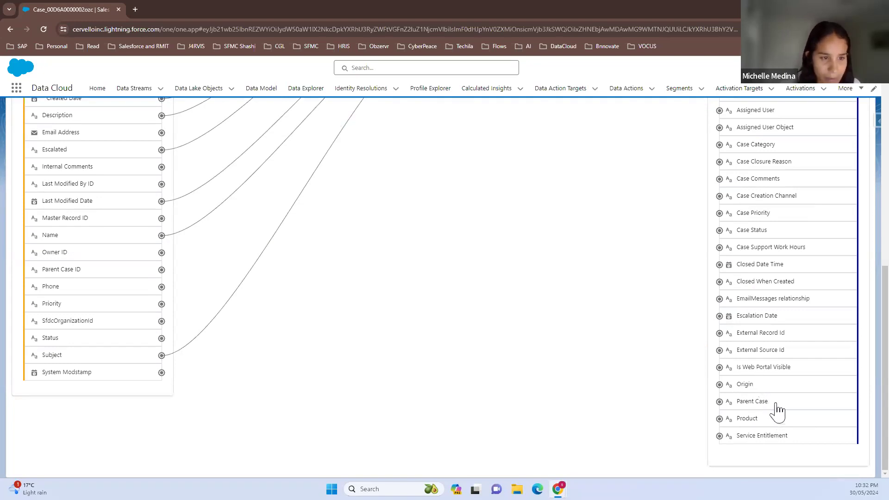
{"action": "scroll", "coordinate": [777, 407], "scroll_direction": "up", "scroll_amount": 1}
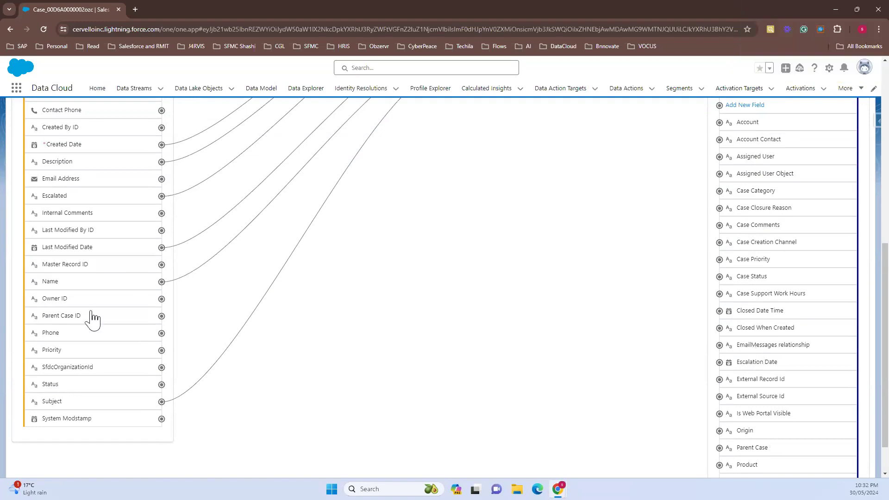
{"action": "scroll", "coordinate": [49, 343], "scroll_direction": "up", "scroll_amount": 2}
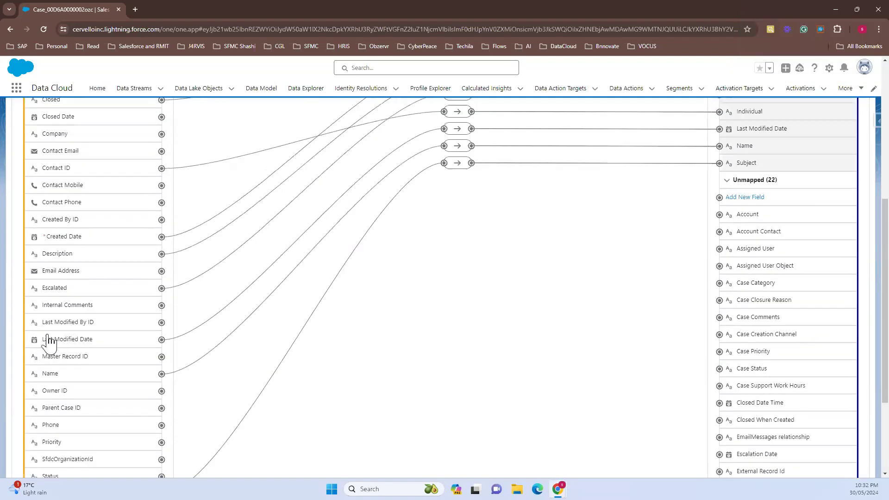
{"action": "left_click", "coordinate": [52, 276]}
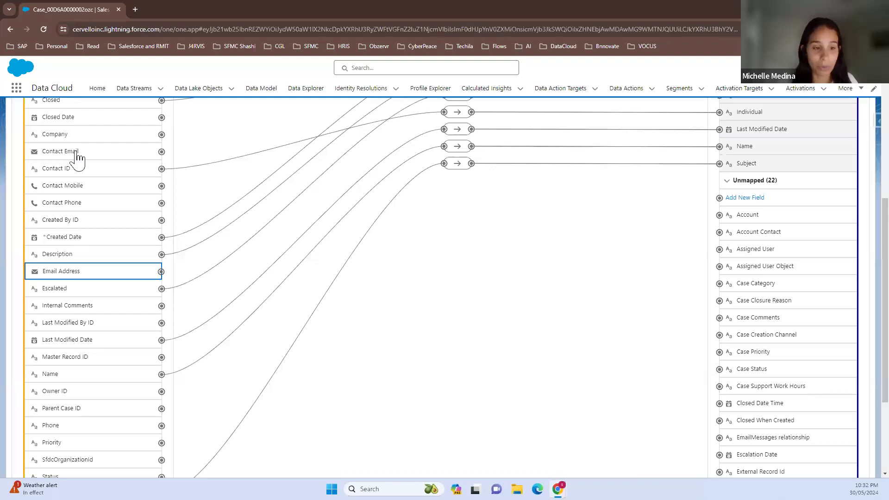
{"action": "scroll", "coordinate": [613, 166], "scroll_direction": "up", "scroll_amount": 2}
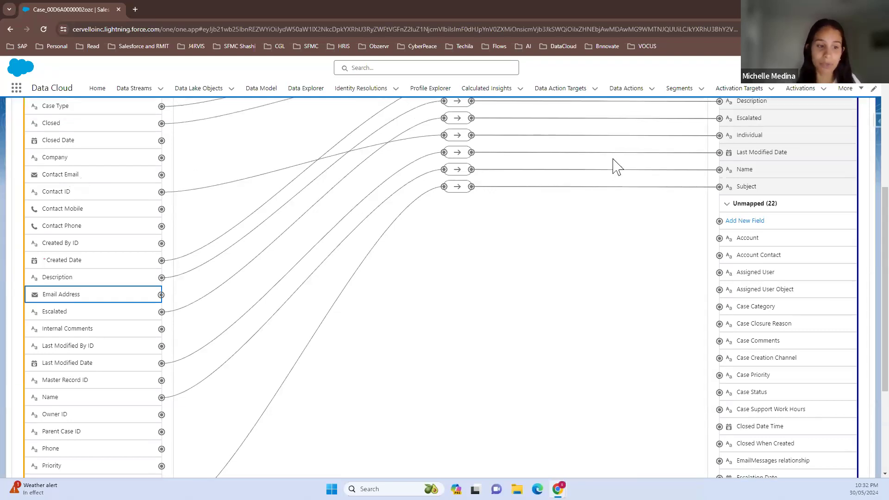
{"action": "scroll", "coordinate": [613, 166], "scroll_direction": "up", "scroll_amount": 2}
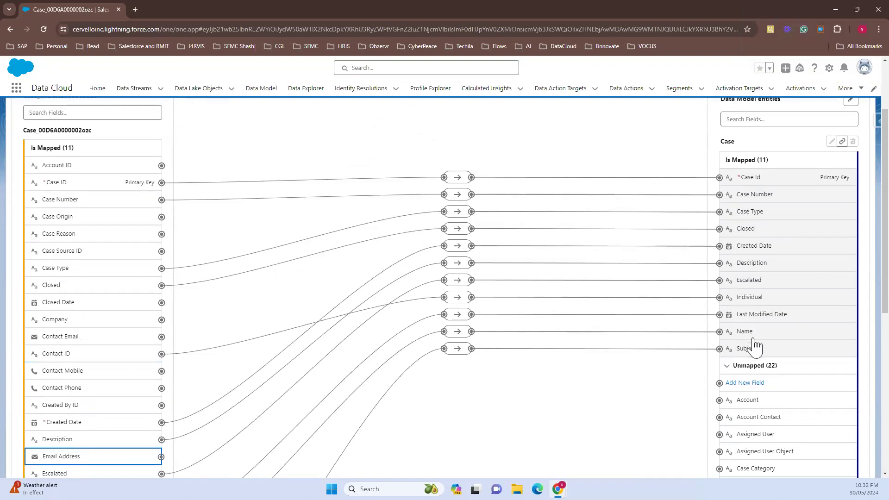
Search the Case target fields for "em" and clear the search
{"action": "left_click", "coordinate": [753, 120]}
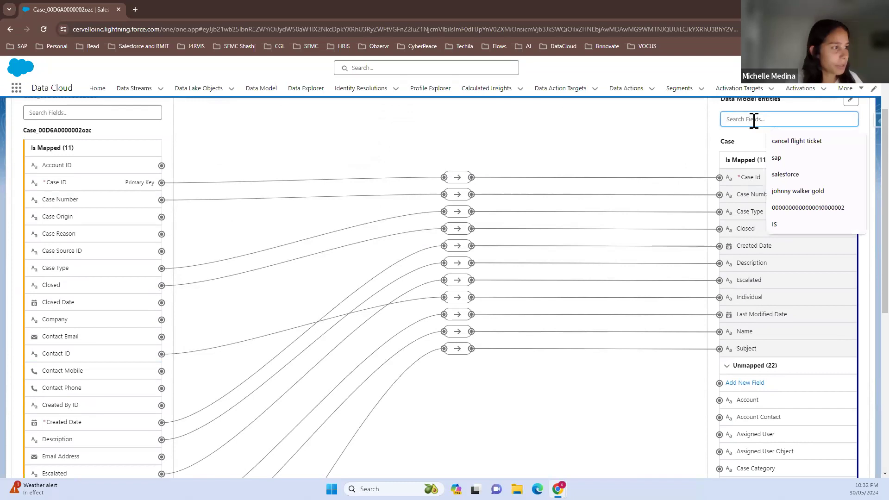
{"action": "type", "text": "em"}
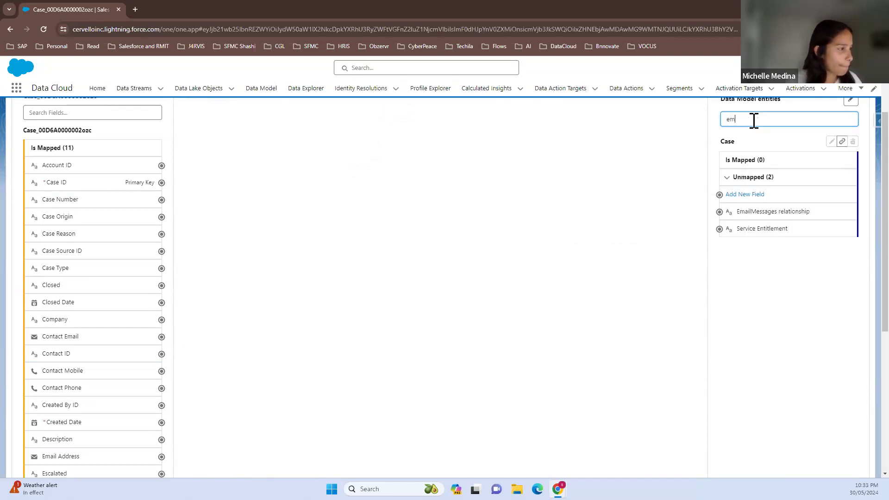
{"action": "key", "text": "BackSpace"}
{"action": "key", "text": "BackSpace"}
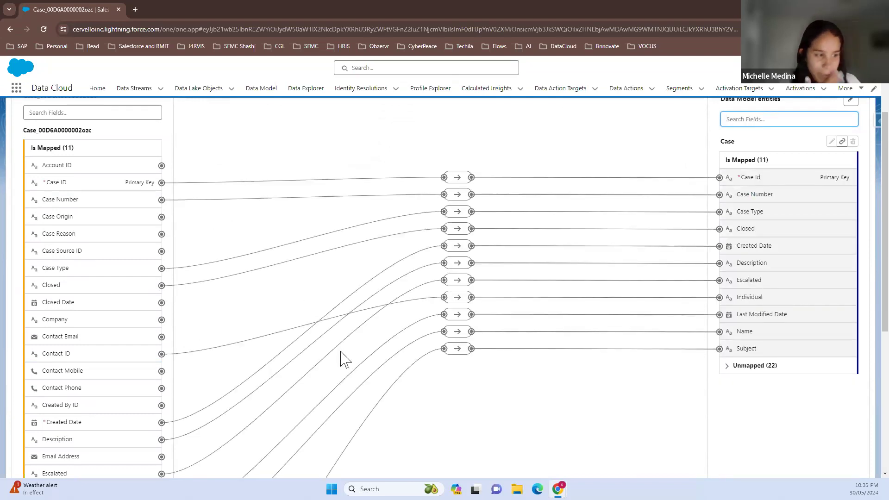
Look through the unmapped Case target fields for a match for the Contact Email source field
{"action": "left_click", "coordinate": [749, 373]}
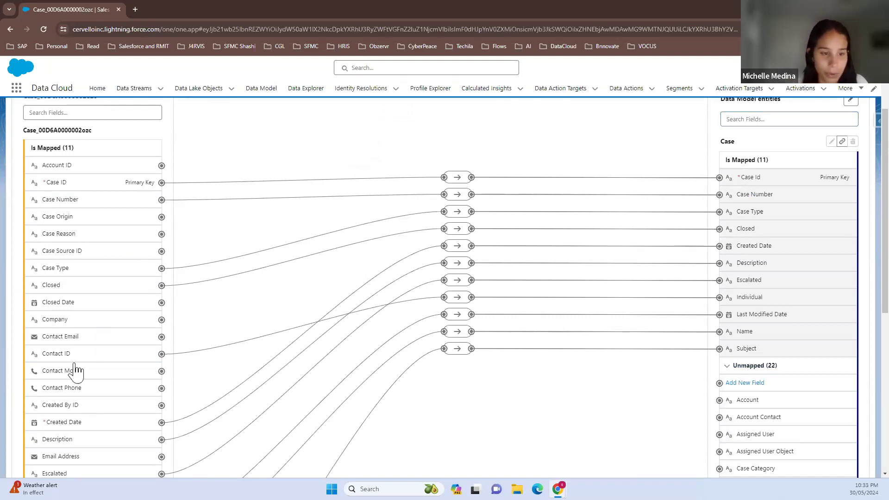
{"action": "left_click", "coordinate": [57, 339]}
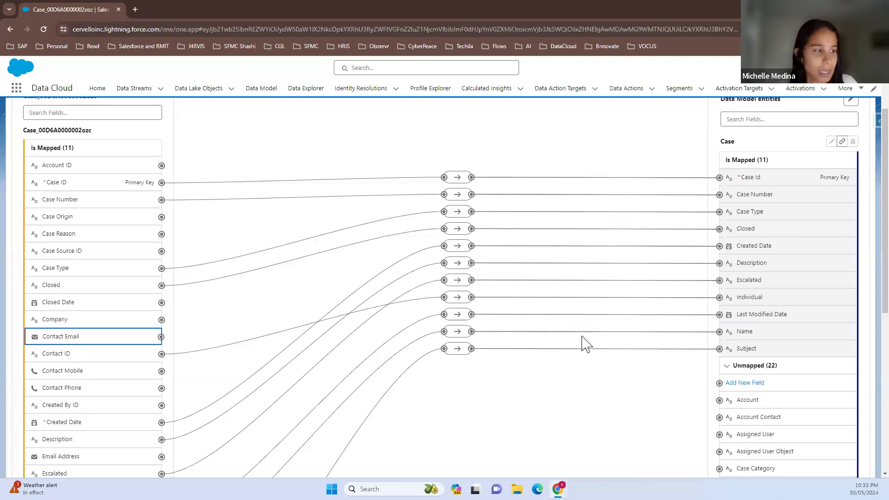
{"action": "scroll", "coordinate": [793, 364], "scroll_direction": "down", "scroll_amount": 3}
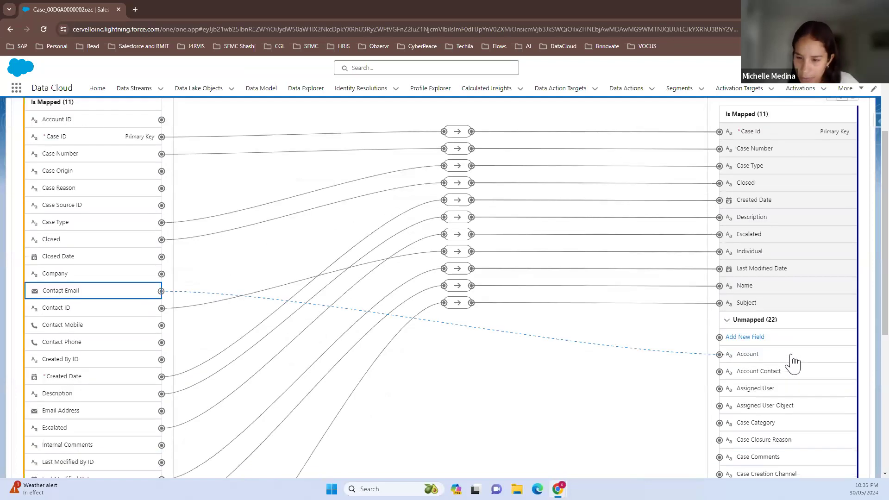
{"action": "scroll", "coordinate": [793, 363], "scroll_direction": "down", "scroll_amount": 2}
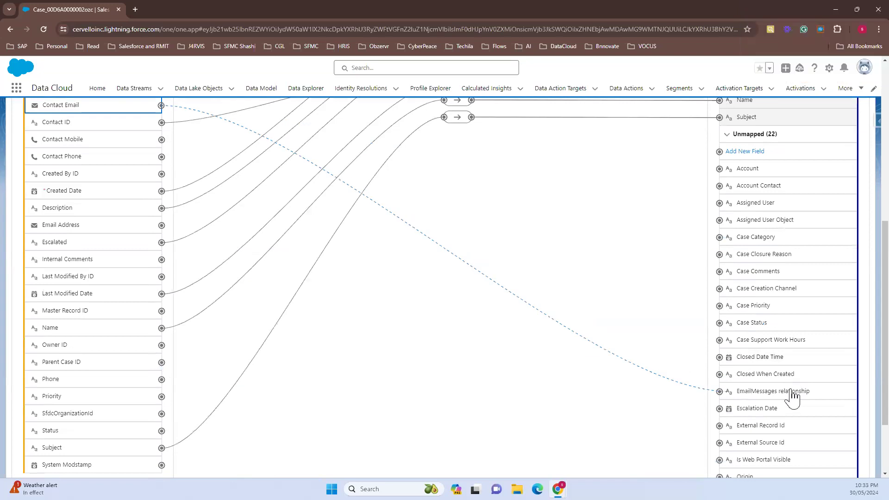
{"action": "scroll", "coordinate": [792, 395], "scroll_direction": "down", "scroll_amount": 1}
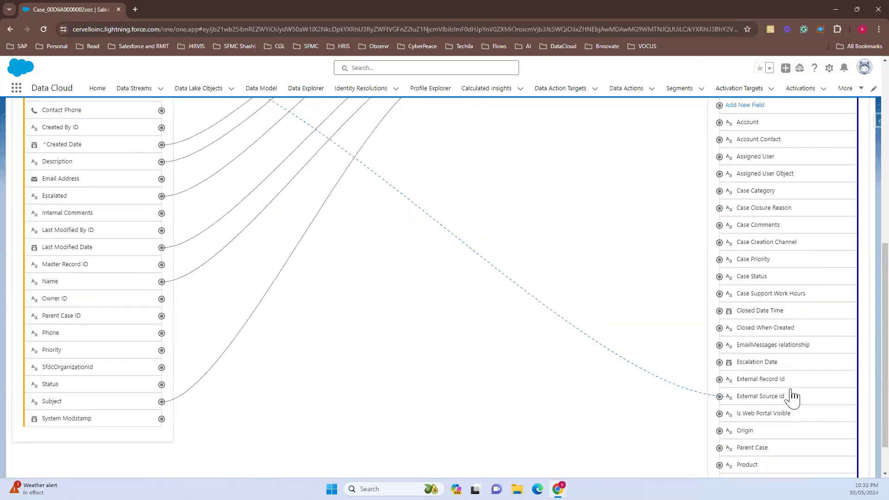
{"action": "scroll", "coordinate": [793, 396], "scroll_direction": "down", "scroll_amount": 1}
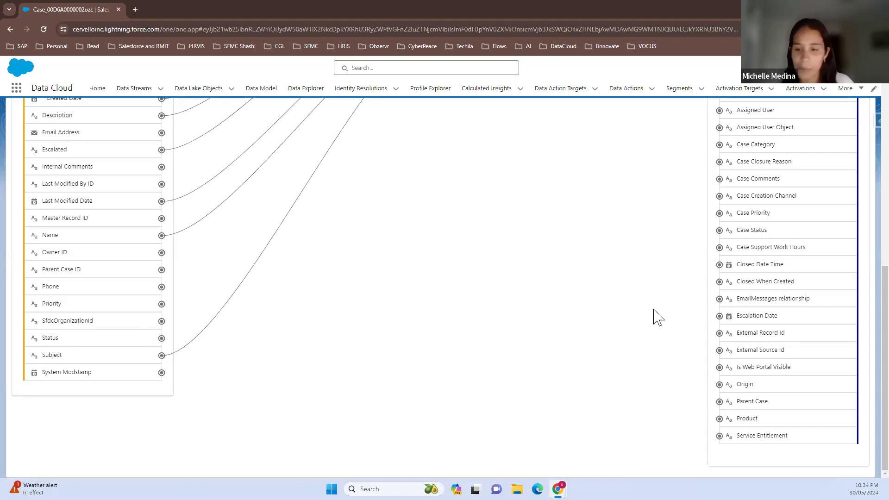
{"action": "scroll", "coordinate": [658, 317], "scroll_direction": "up", "scroll_amount": 1}
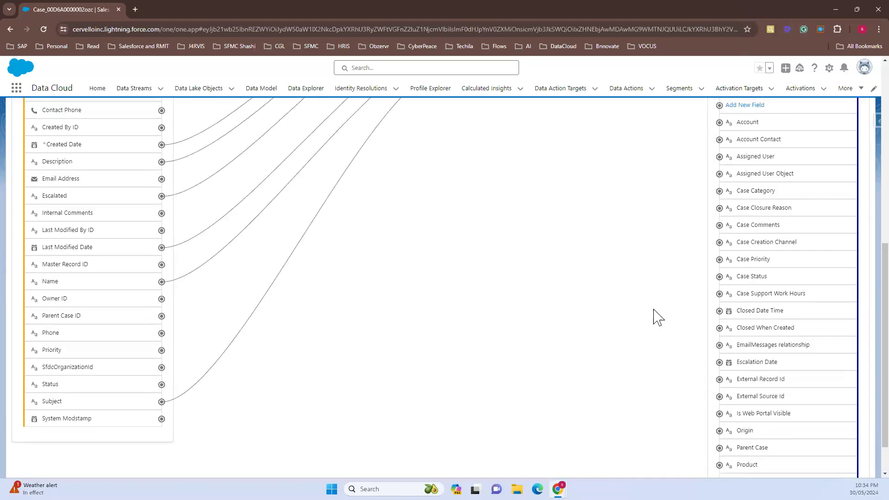
{"action": "scroll", "coordinate": [657, 317], "scroll_direction": "up", "scroll_amount": 2}
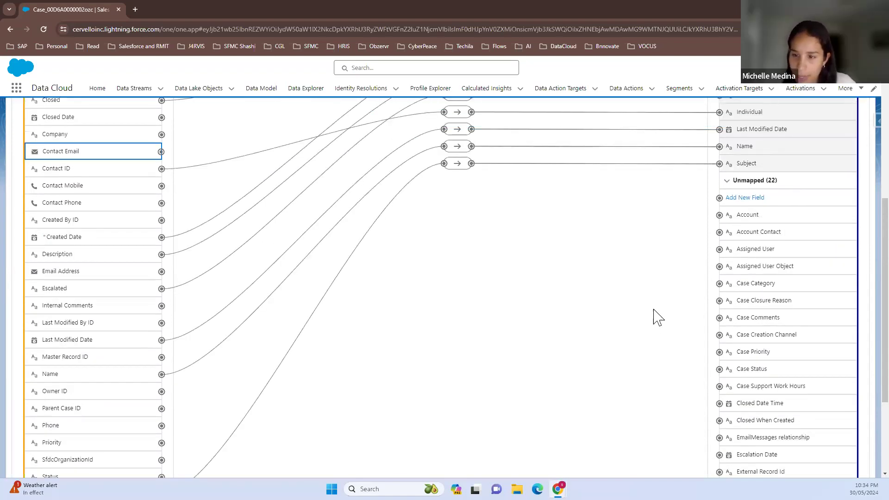
{"action": "left_click", "coordinate": [637, 294]}
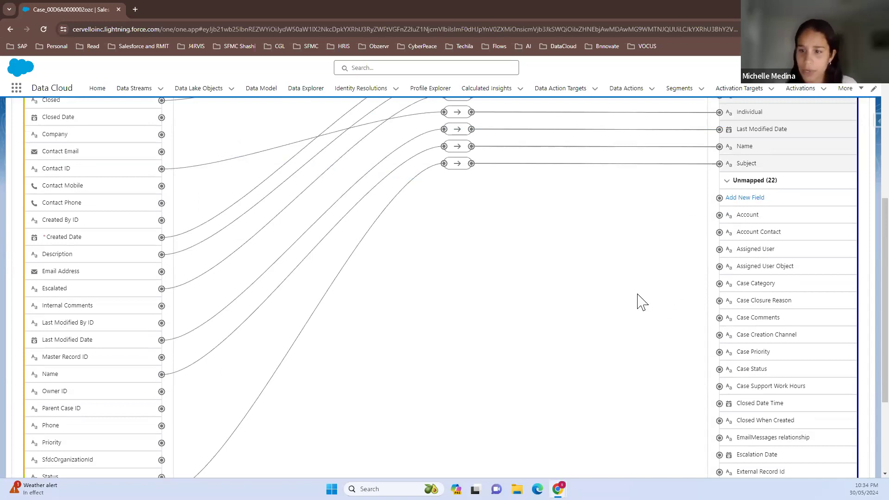
Try to add a new field to the Case object and save the pending mappings
{"action": "left_click", "coordinate": [742, 200]}
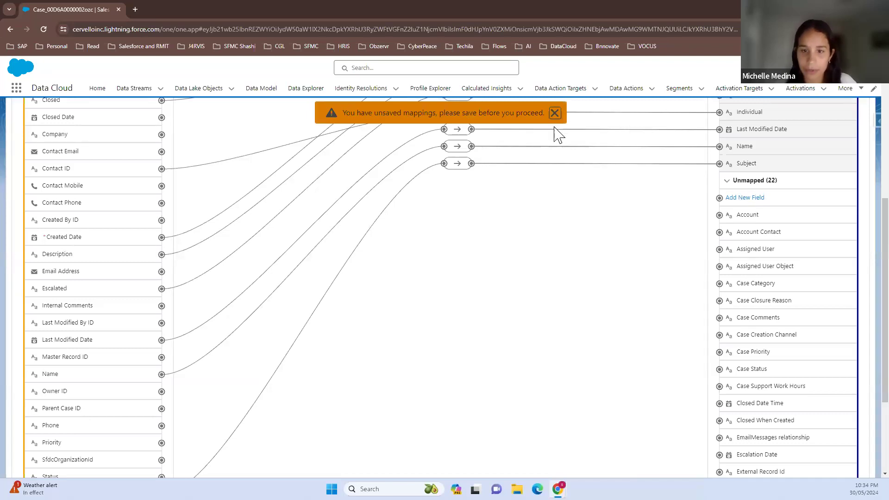
{"action": "scroll", "coordinate": [616, 268], "scroll_direction": "up", "scroll_amount": 1}
{"action": "scroll", "coordinate": [615, 310], "scroll_direction": "up", "scroll_amount": 5}
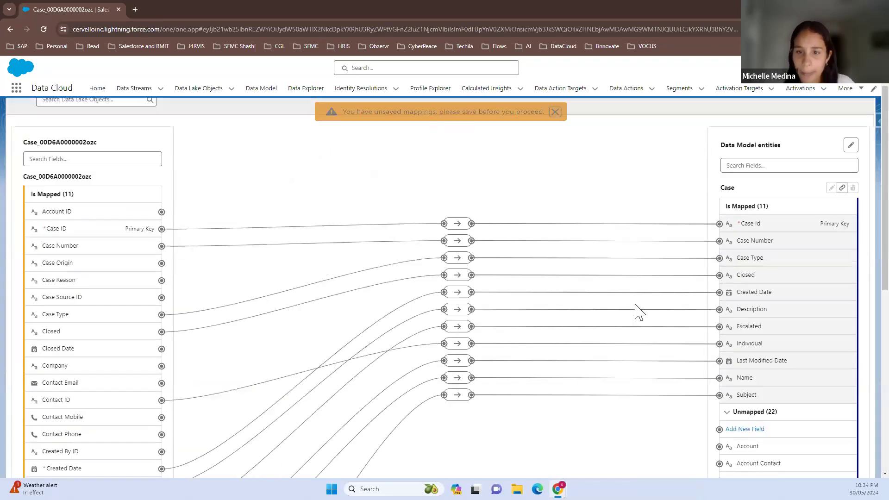
{"action": "left_click", "coordinate": [852, 137]}
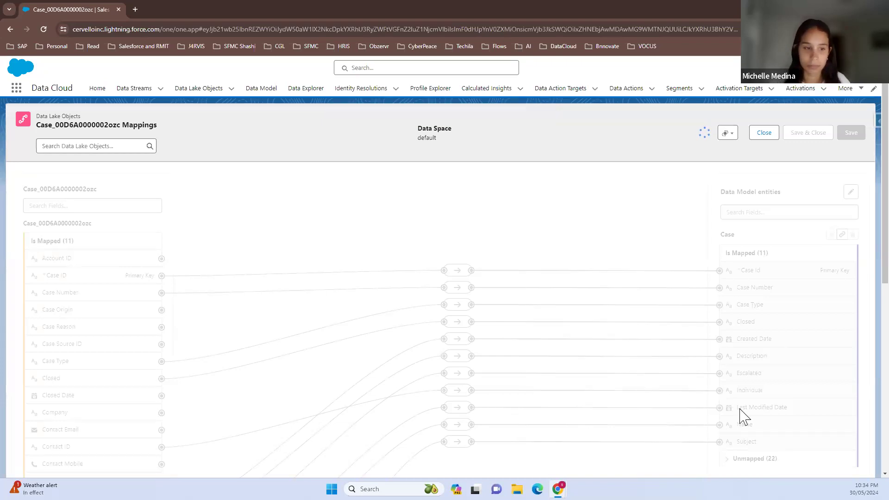
Add a custom ContactEmail field with the Email data type to the Case object and save it
{"action": "scroll", "coordinate": [750, 414], "scroll_direction": "down", "scroll_amount": 2}
{"action": "left_click", "coordinate": [758, 366]}
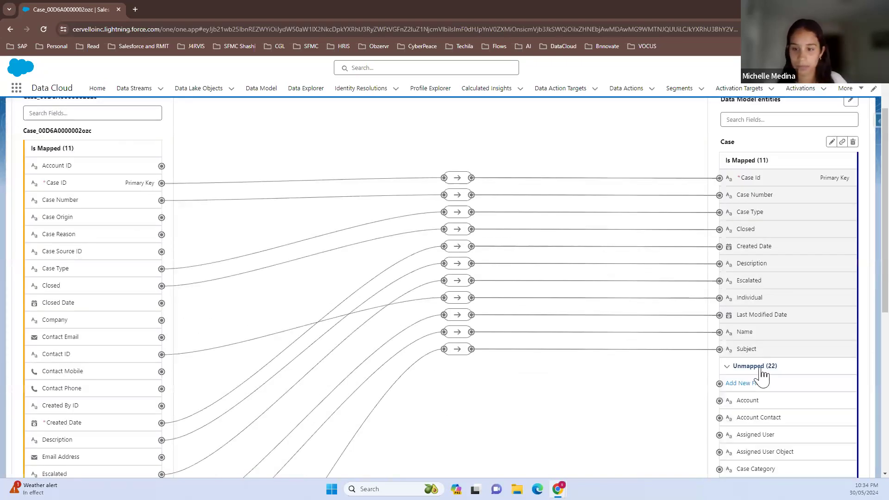
{"action": "left_click", "coordinate": [760, 384]}
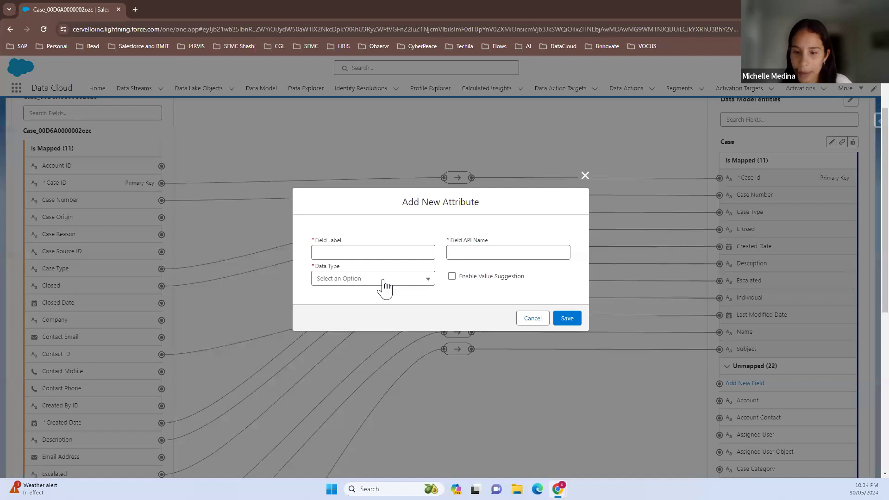
{"action": "left_click", "coordinate": [367, 255]}
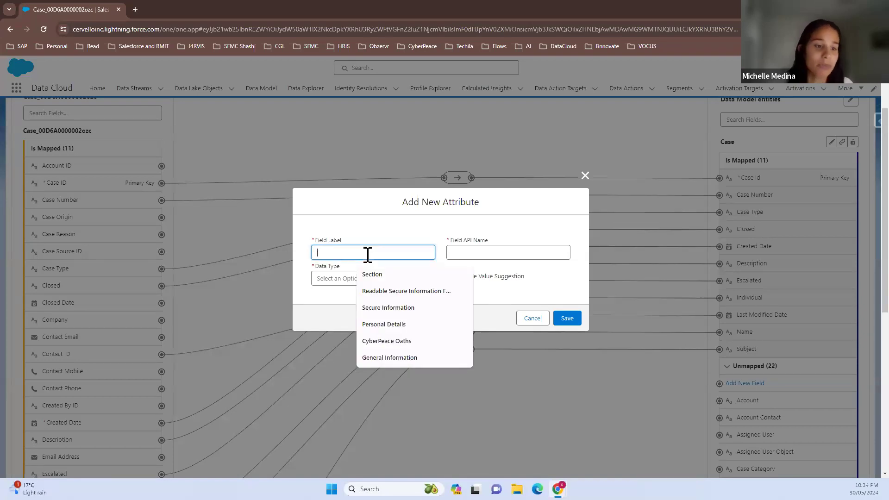
{"action": "type", "text": "Contact"}
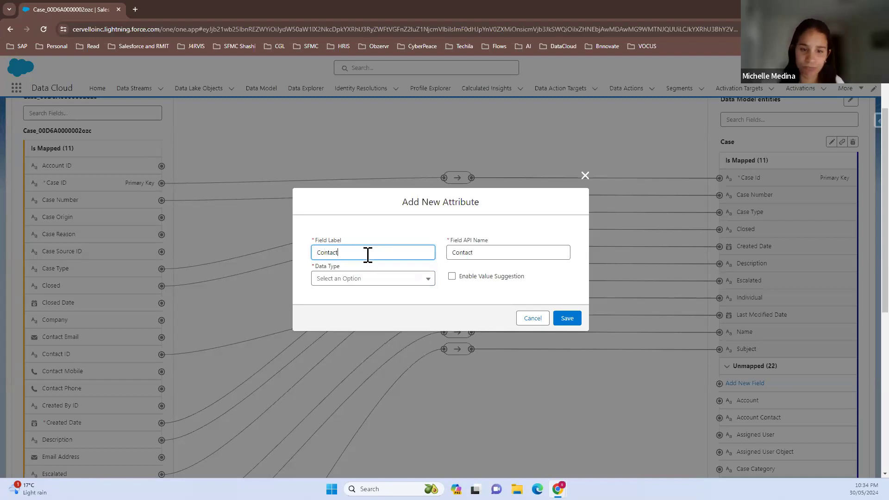
{"action": "type", "text": "Email"}
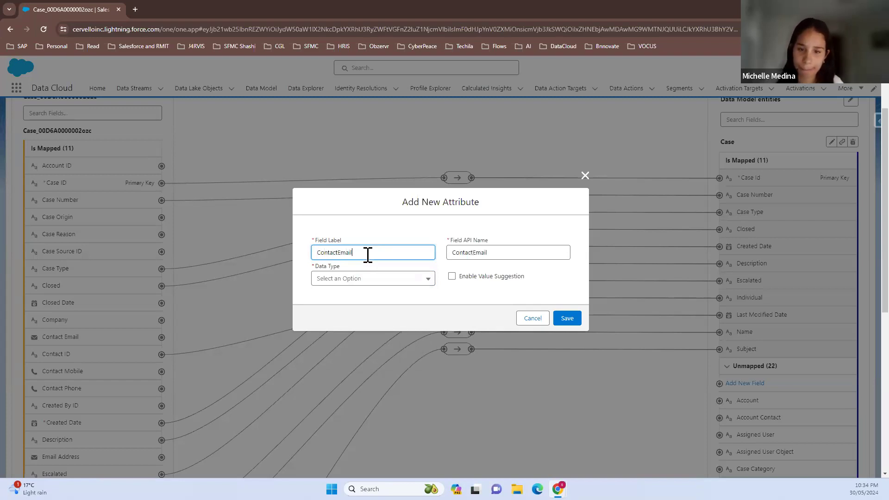
{"action": "left_click", "coordinate": [359, 280]}
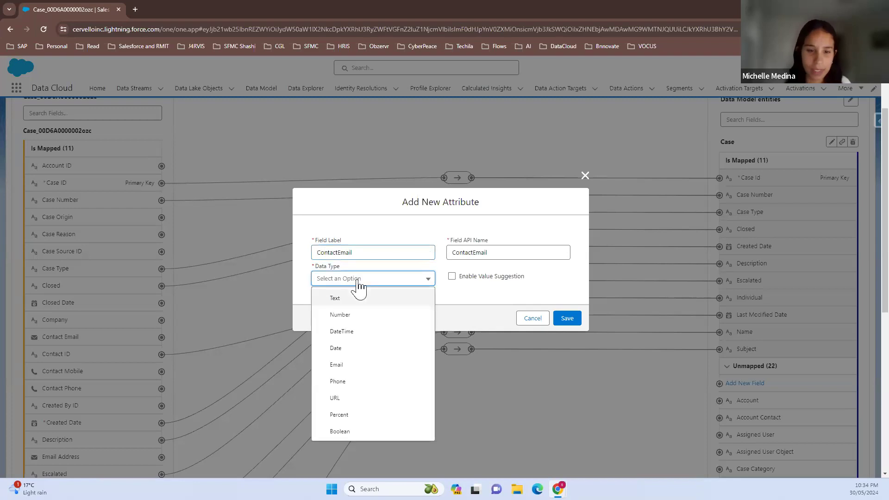
{"action": "left_click", "coordinate": [348, 366]}
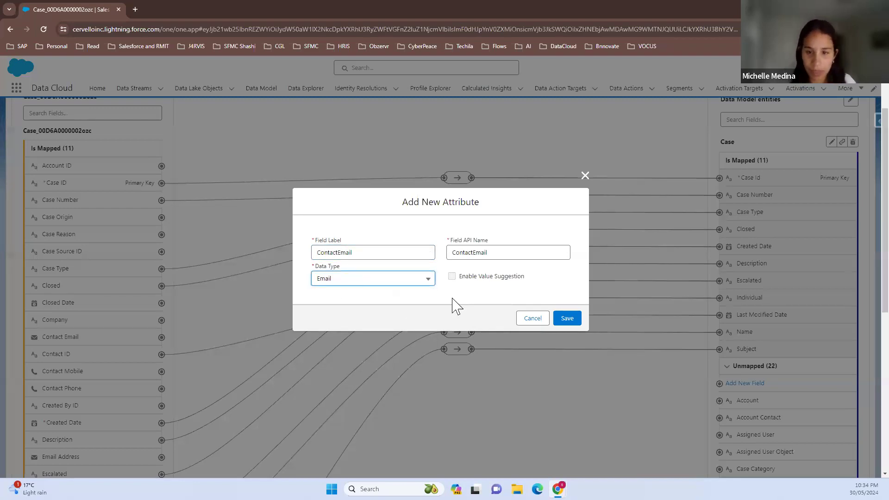
{"action": "left_click", "coordinate": [578, 322]}
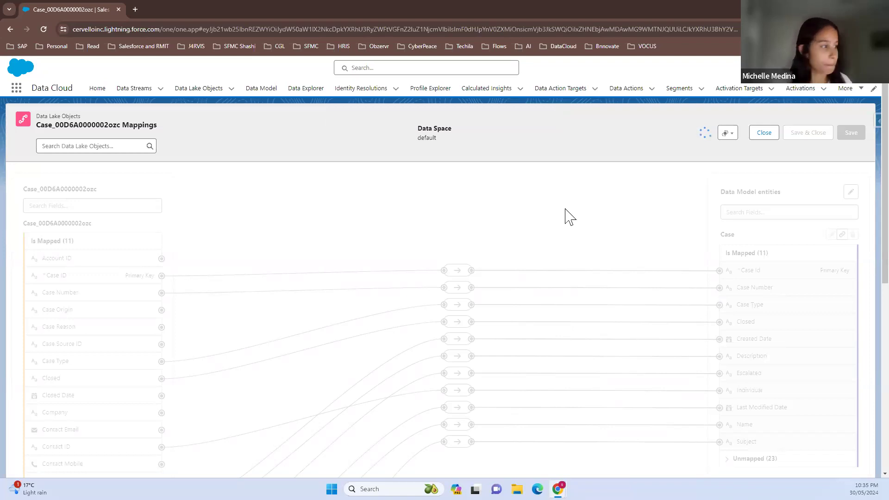
Map the Contact Email source field to the custom ContactEmail field of the Case object
{"action": "scroll", "coordinate": [85, 394], "scroll_direction": "down", "scroll_amount": 1}
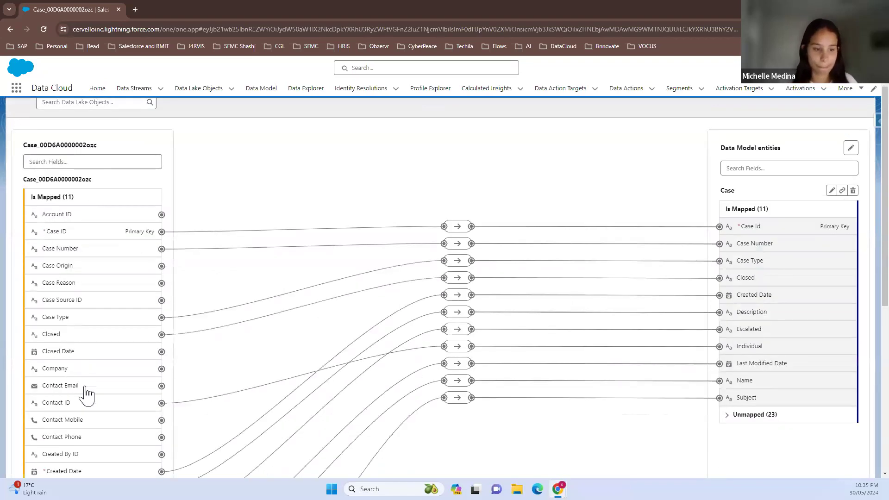
{"action": "scroll", "coordinate": [84, 394], "scroll_direction": "down", "scroll_amount": 1}
{"action": "left_click", "coordinate": [60, 343]}
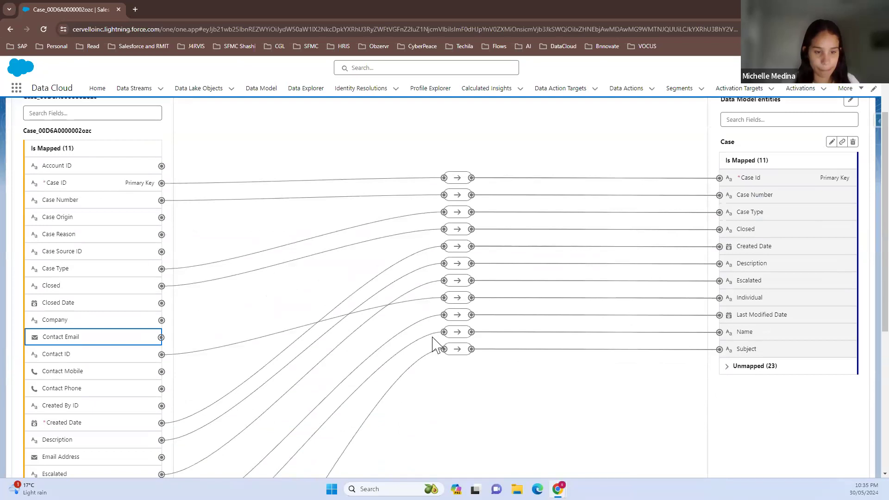
{"action": "left_click", "coordinate": [737, 370]}
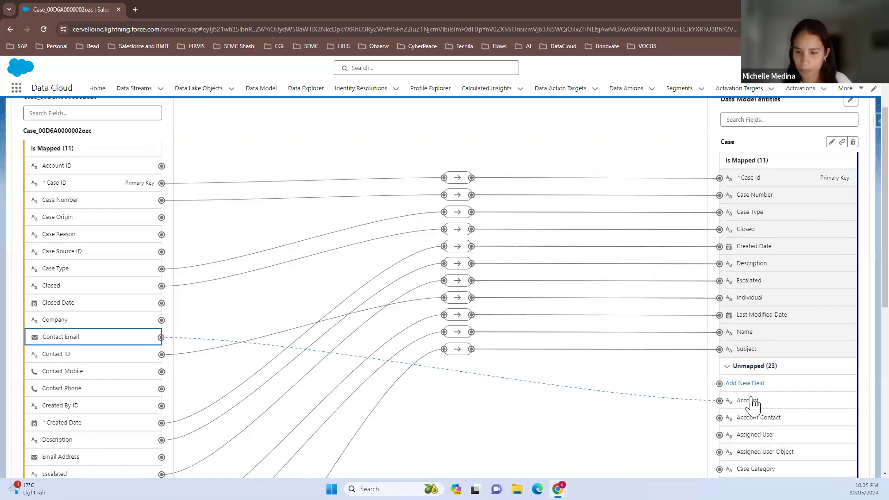
{"action": "scroll", "coordinate": [759, 419], "scroll_direction": "down", "scroll_amount": 2}
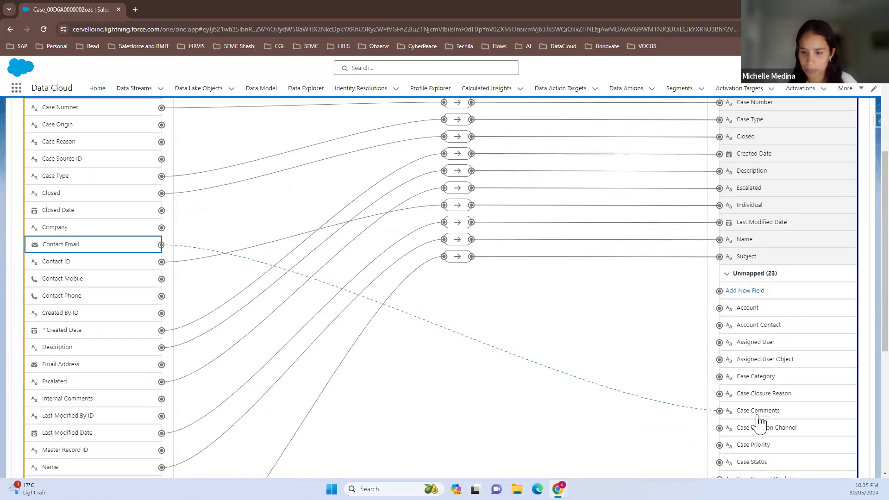
{"action": "scroll", "coordinate": [759, 430], "scroll_direction": "down", "scroll_amount": 1}
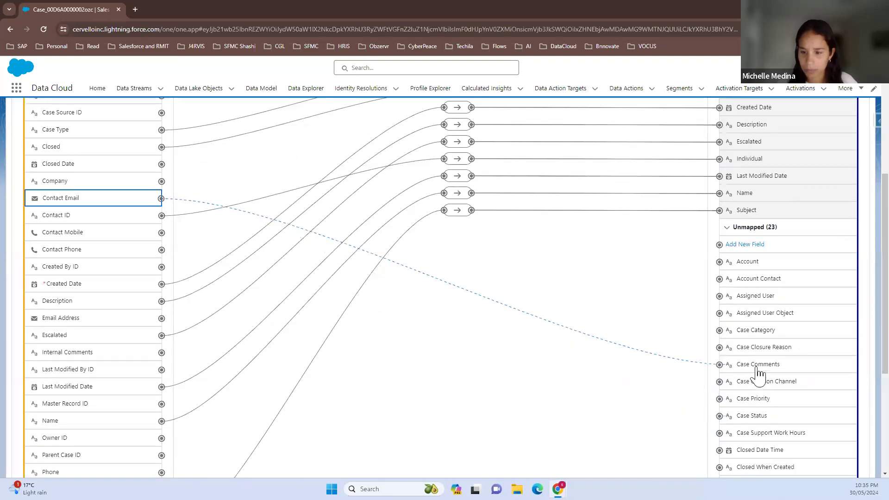
{"action": "scroll", "coordinate": [759, 422], "scroll_direction": "down", "scroll_amount": 2}
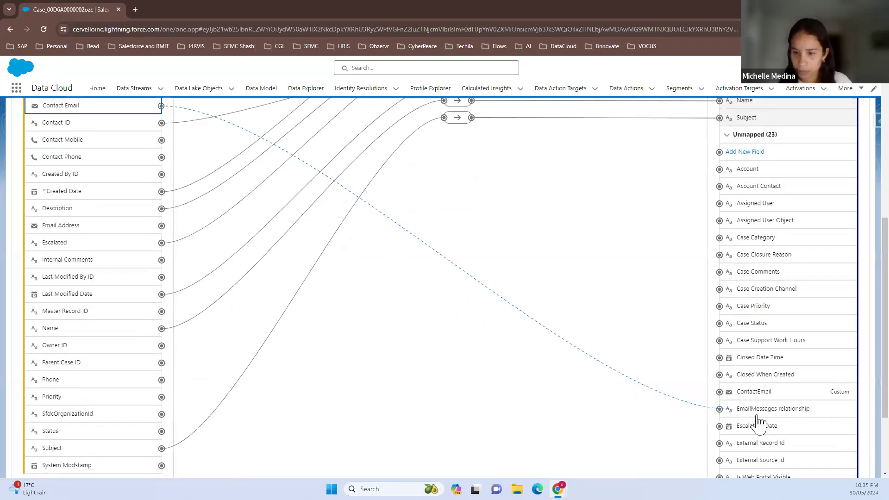
{"action": "scroll", "coordinate": [759, 422], "scroll_direction": "down", "scroll_amount": 3}
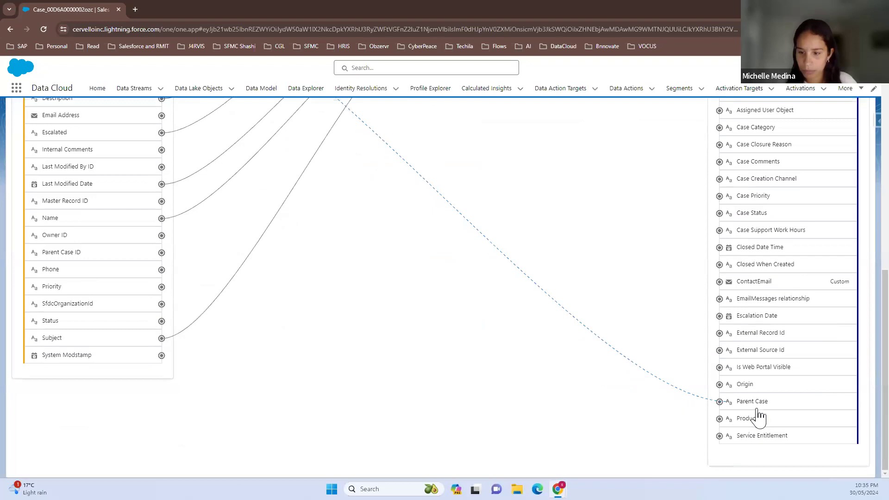
{"action": "left_click", "coordinate": [747, 282]}
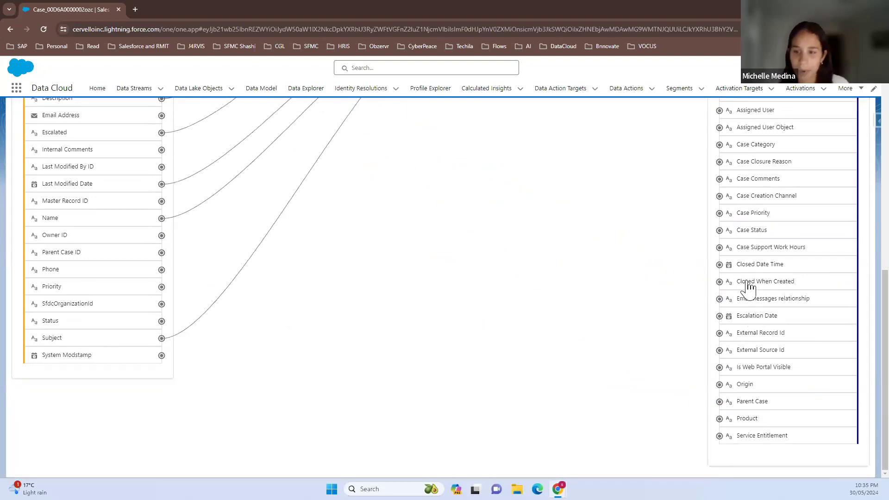
Check the mapping between Contact Email and ContactEmail and review the remaining source fields
{"action": "scroll", "coordinate": [634, 256], "scroll_direction": "up", "scroll_amount": 1}
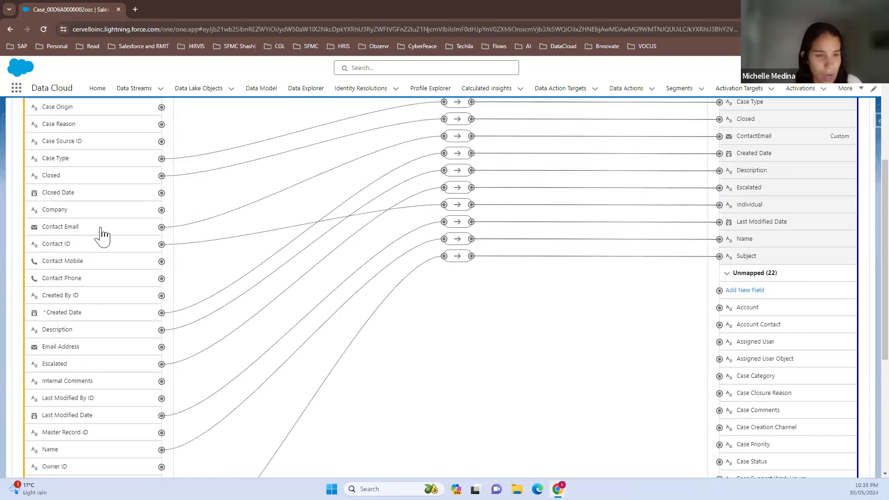
{"action": "left_click", "coordinate": [457, 136]}
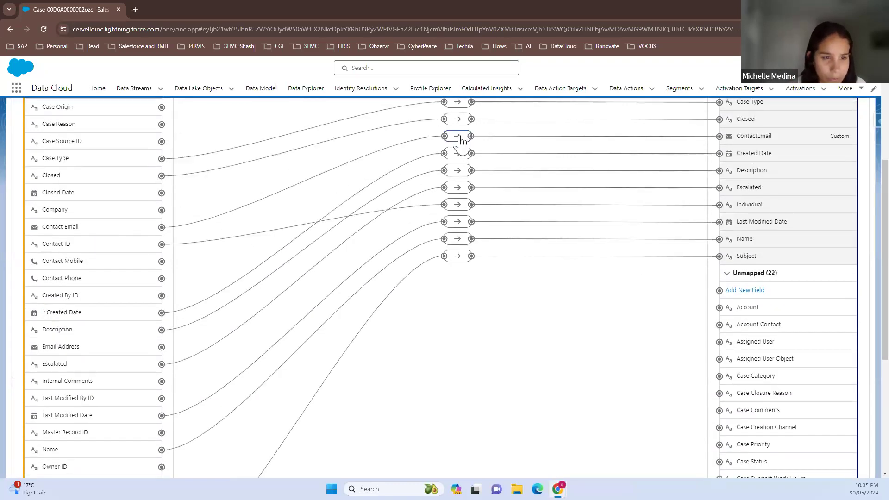
{"action": "left_click", "coordinate": [537, 410]}
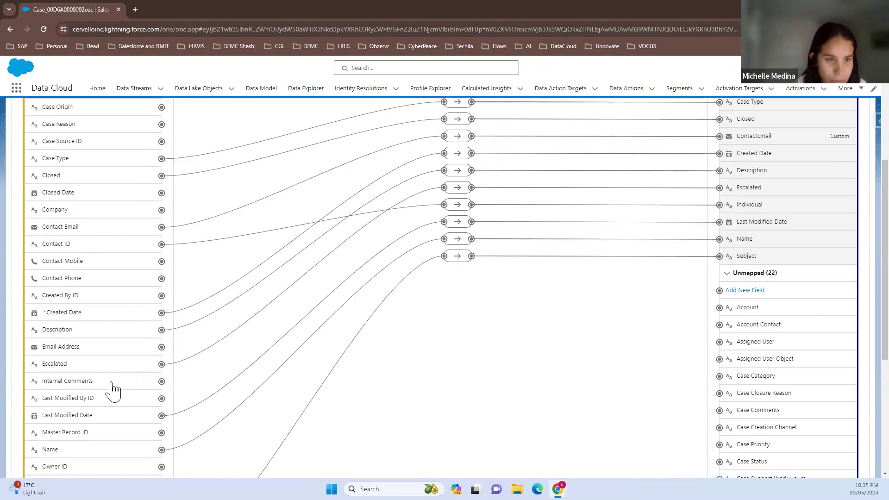
{"action": "scroll", "coordinate": [112, 391], "scroll_direction": "down", "scroll_amount": 2}
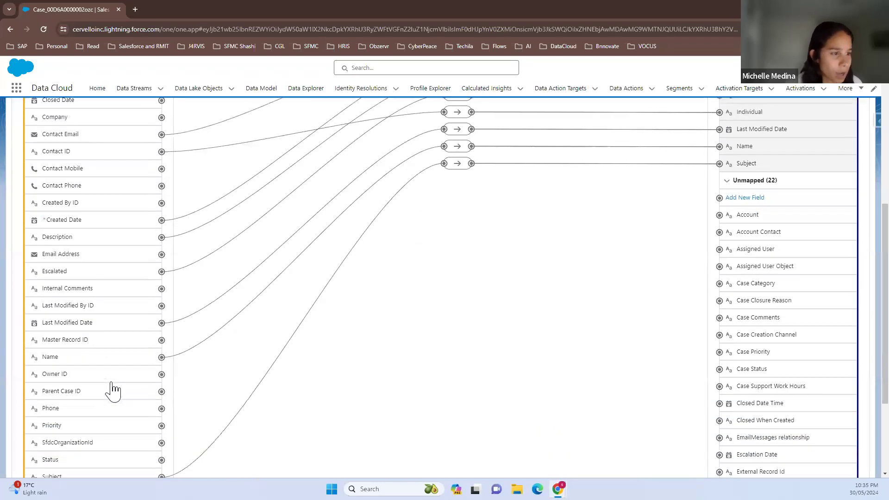
Map the Case Origin source field to the Origin field of the Case object
{"action": "scroll", "coordinate": [113, 391], "scroll_direction": "up", "scroll_amount": 5}
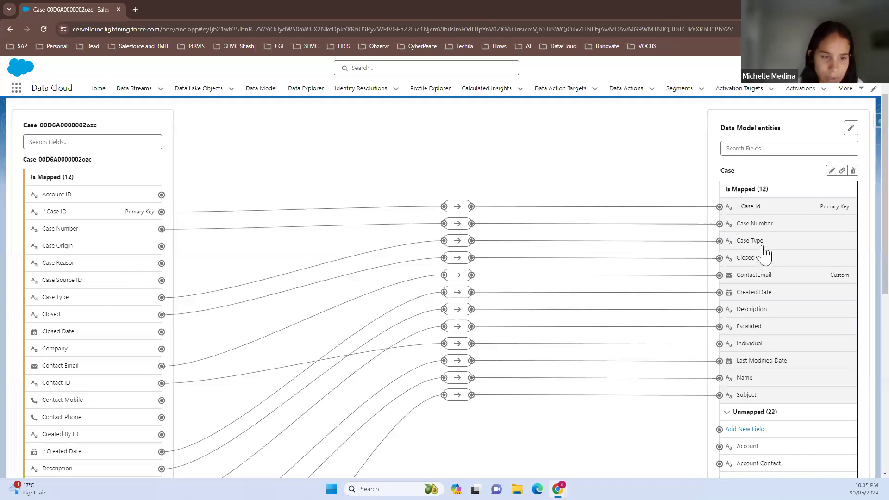
{"action": "scroll", "coordinate": [763, 433], "scroll_direction": "down", "scroll_amount": 1}
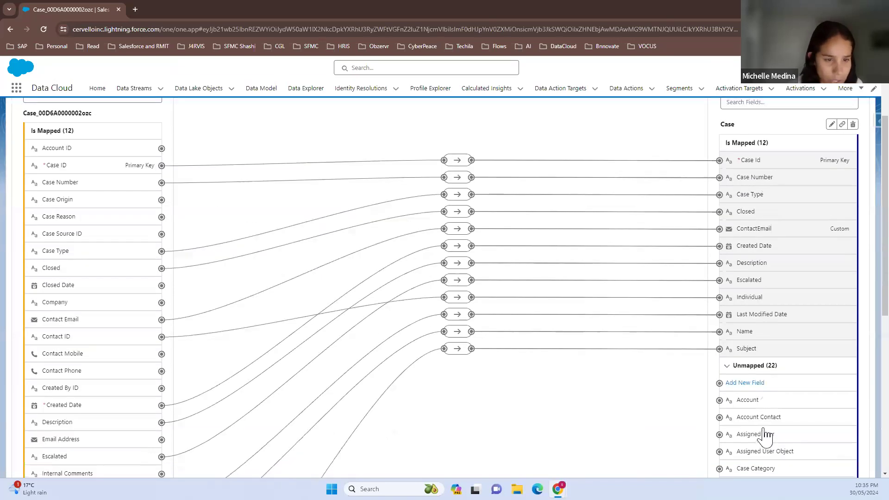
{"action": "left_click", "coordinate": [66, 201]}
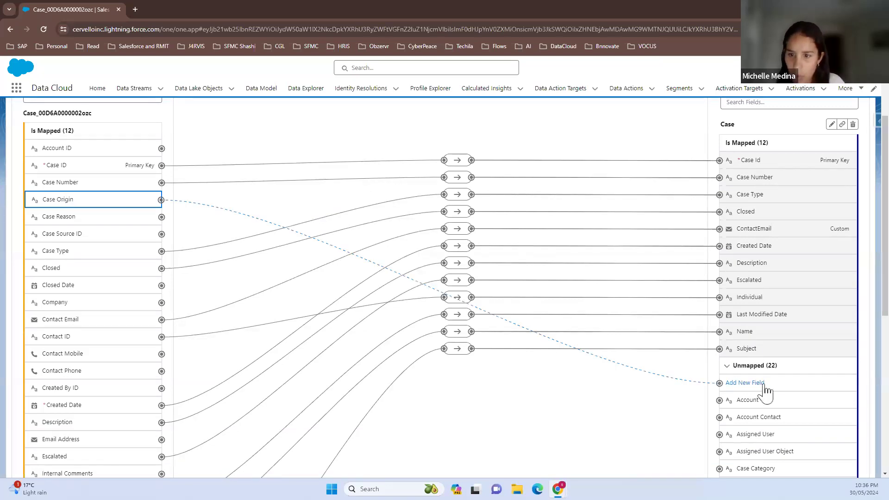
{"action": "scroll", "coordinate": [766, 435], "scroll_direction": "down", "scroll_amount": 3}
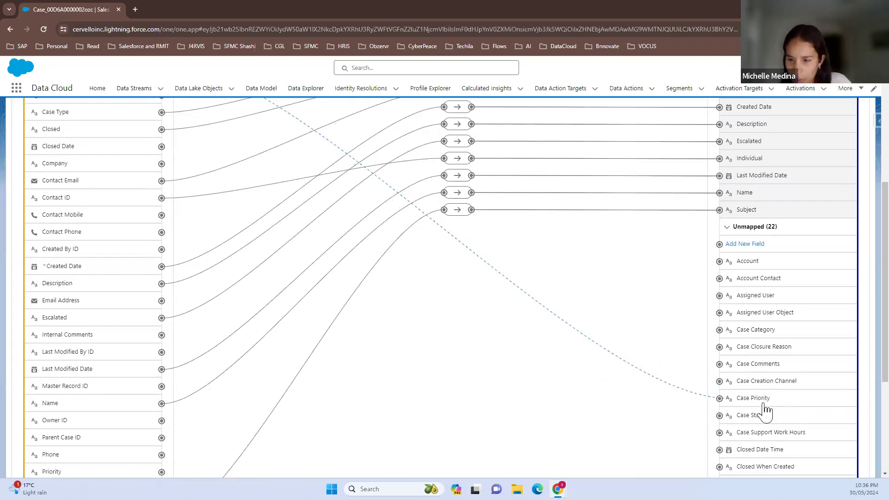
{"action": "scroll", "coordinate": [766, 384], "scroll_direction": "down", "scroll_amount": 1}
{"action": "left_click", "coordinate": [766, 402]}
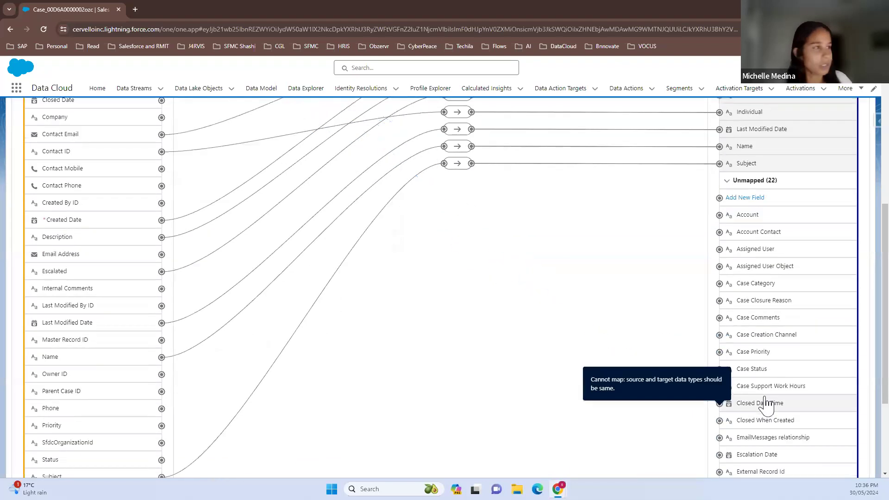
{"action": "scroll", "coordinate": [765, 417], "scroll_direction": "down", "scroll_amount": 2}
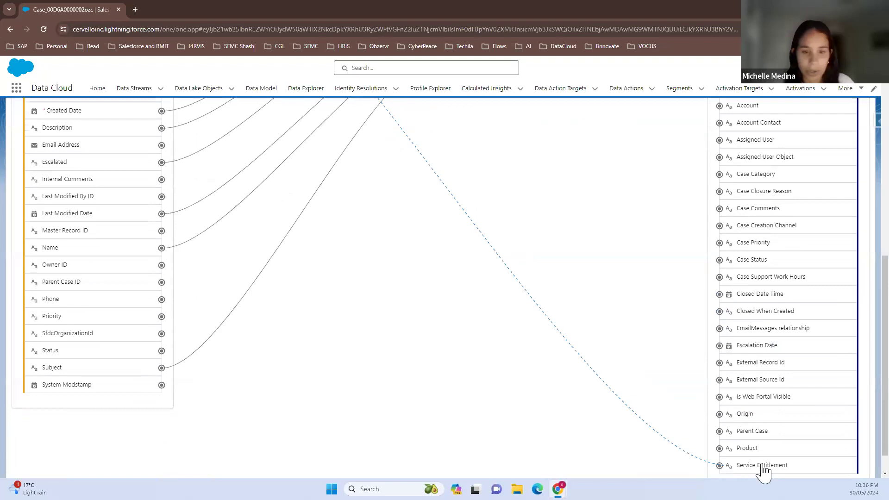
{"action": "scroll", "coordinate": [763, 469], "scroll_direction": "down", "scroll_amount": 1}
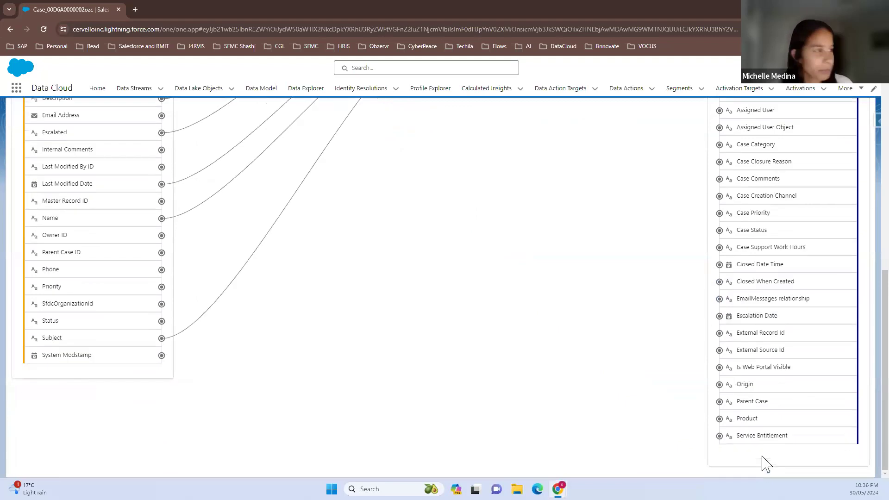
{"action": "left_click", "coordinate": [764, 281]}
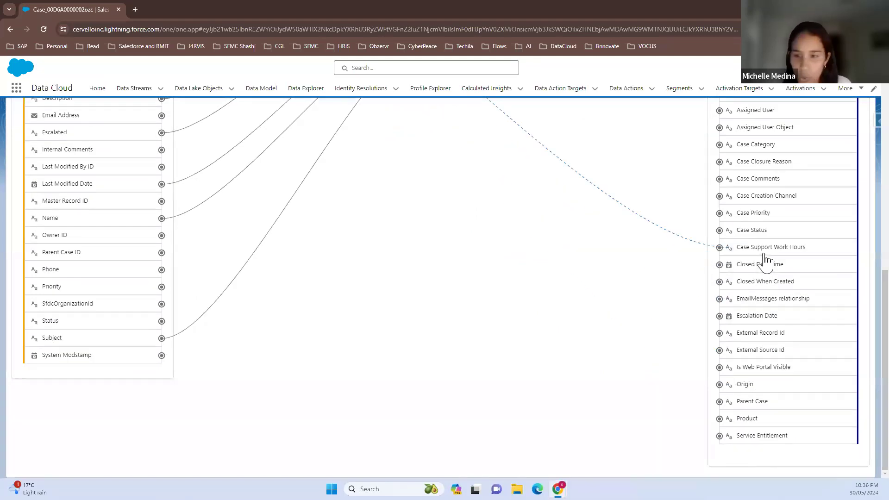
{"action": "left_click", "coordinate": [762, 263]}
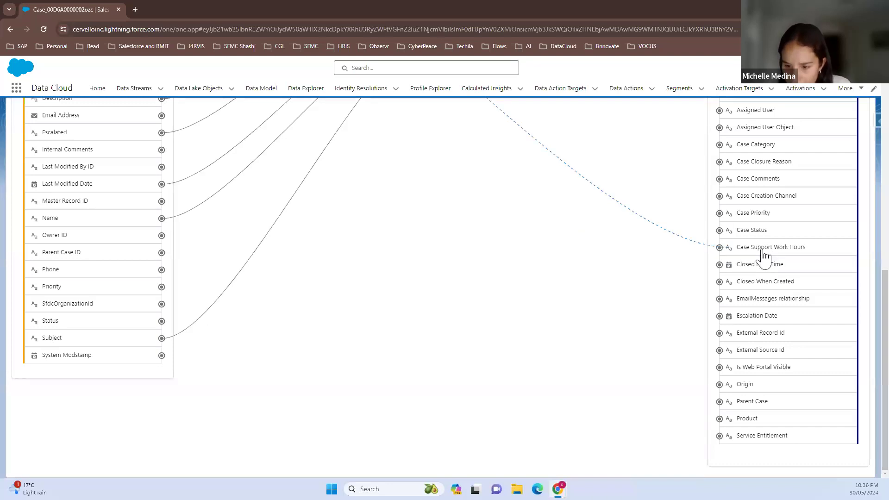
{"action": "left_click", "coordinate": [748, 387]}
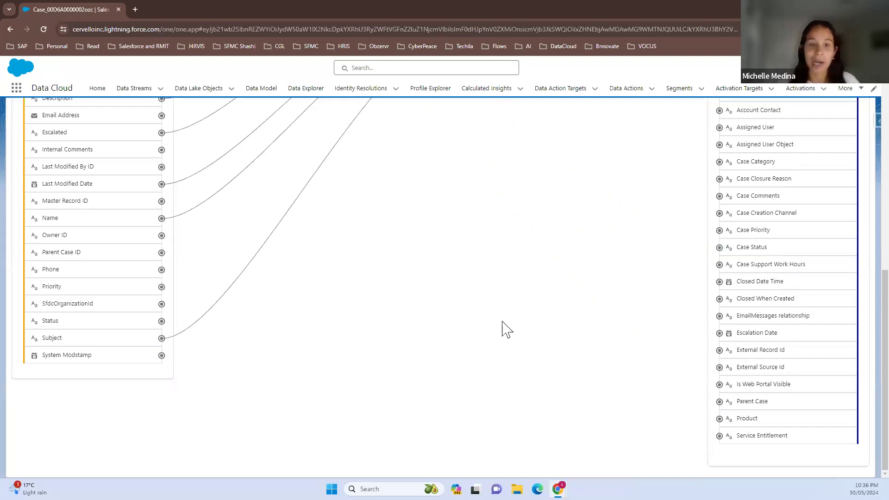
Check the mapping between Case Origin and Origin without changing it
{"action": "scroll", "coordinate": [507, 329], "scroll_direction": "up", "scroll_amount": 10}
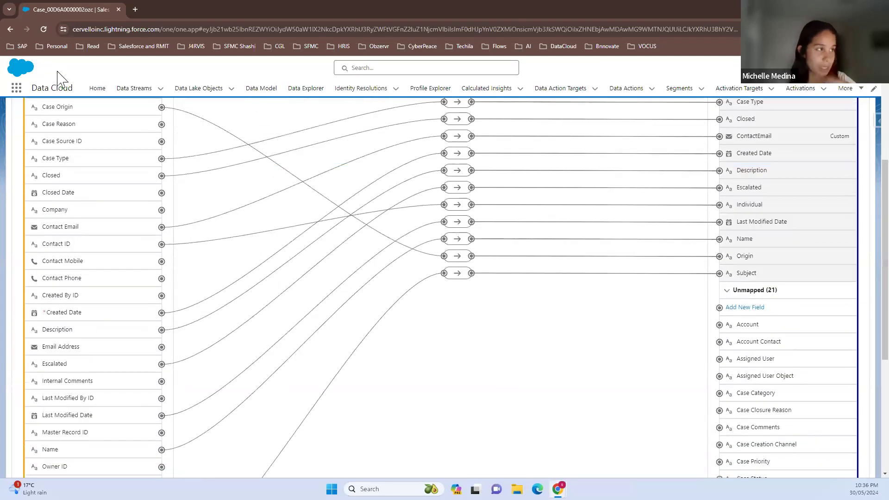
{"action": "scroll", "coordinate": [98, 236], "scroll_direction": "up", "scroll_amount": 4}
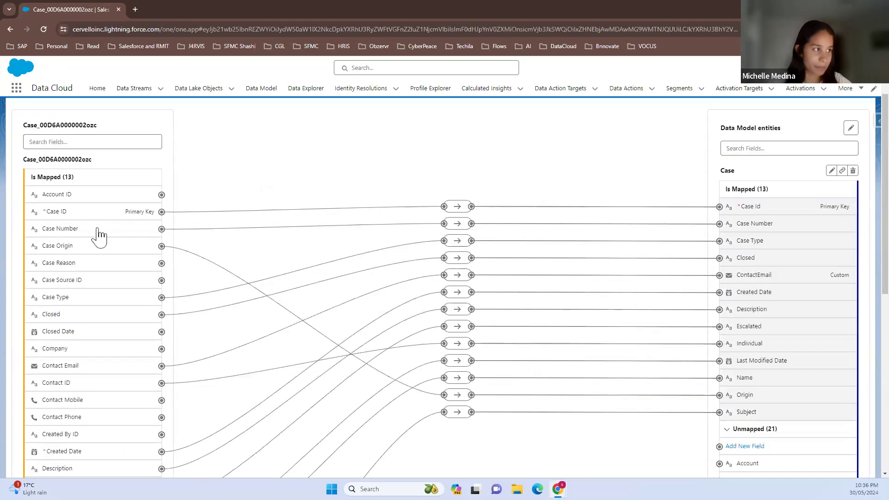
{"action": "left_click", "coordinate": [459, 396]}
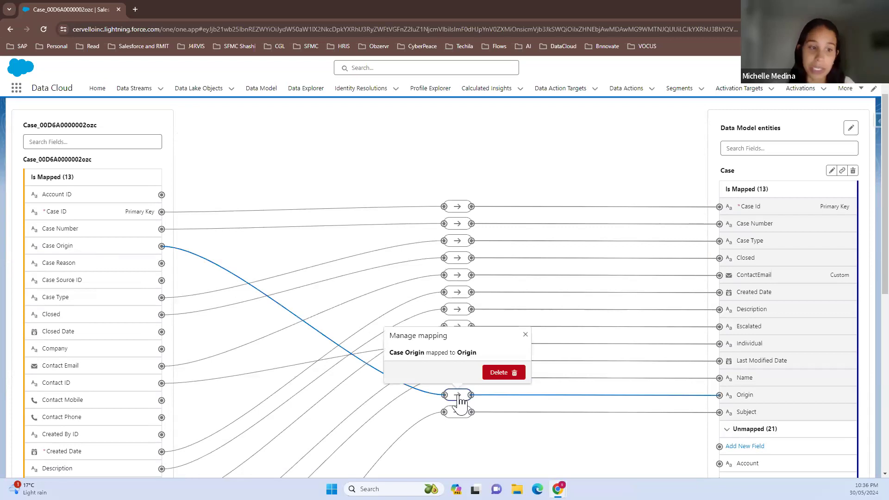
{"action": "left_click", "coordinate": [463, 452]}
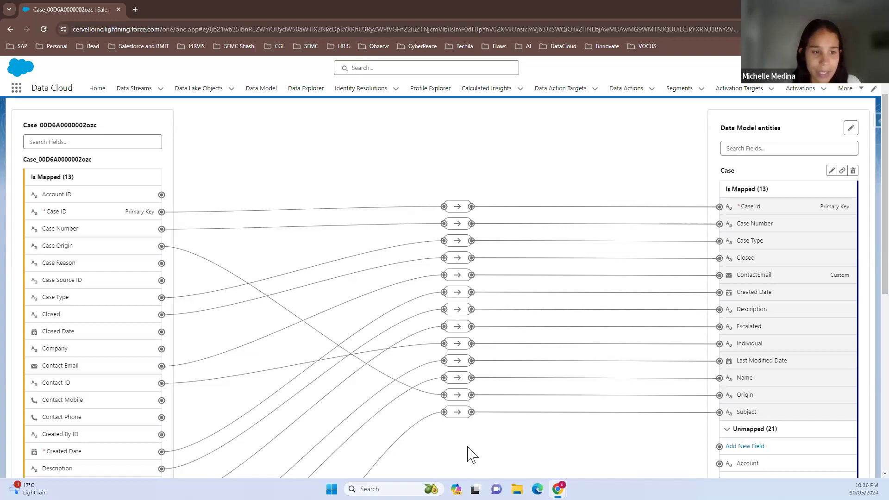
Select the Case Reason source field and look through the unmapped Case object fields for a matching target
{"action": "left_click", "coordinate": [73, 267]}
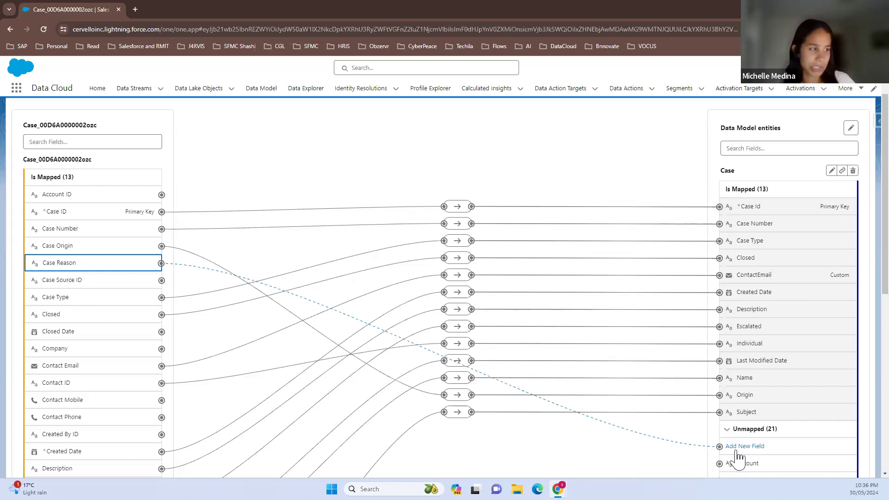
{"action": "scroll", "coordinate": [740, 459], "scroll_direction": "down", "scroll_amount": 3}
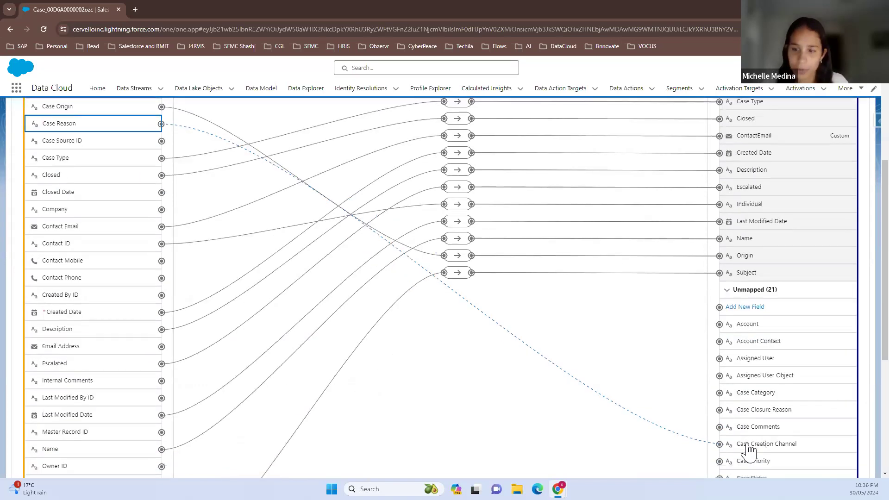
{"action": "scroll", "coordinate": [749, 449], "scroll_direction": "down", "scroll_amount": 1}
{"action": "scroll", "coordinate": [749, 451], "scroll_direction": "down", "scroll_amount": 3}
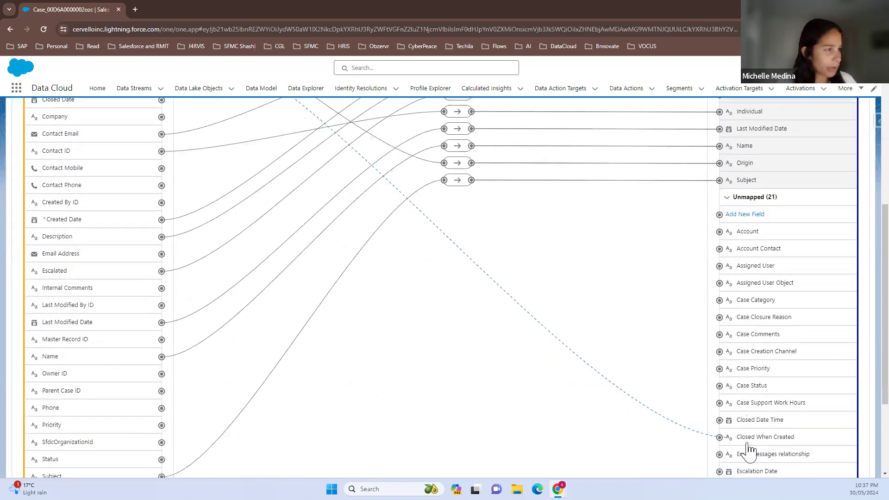
{"action": "scroll", "coordinate": [748, 452], "scroll_direction": "down", "scroll_amount": 1}
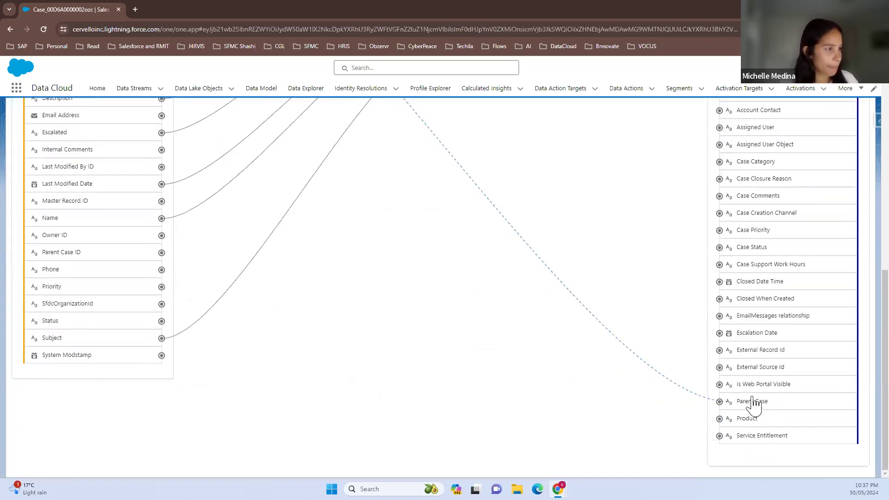
{"action": "scroll", "coordinate": [765, 368], "scroll_direction": "up", "scroll_amount": 1}
{"action": "left_click", "coordinate": [765, 368]}
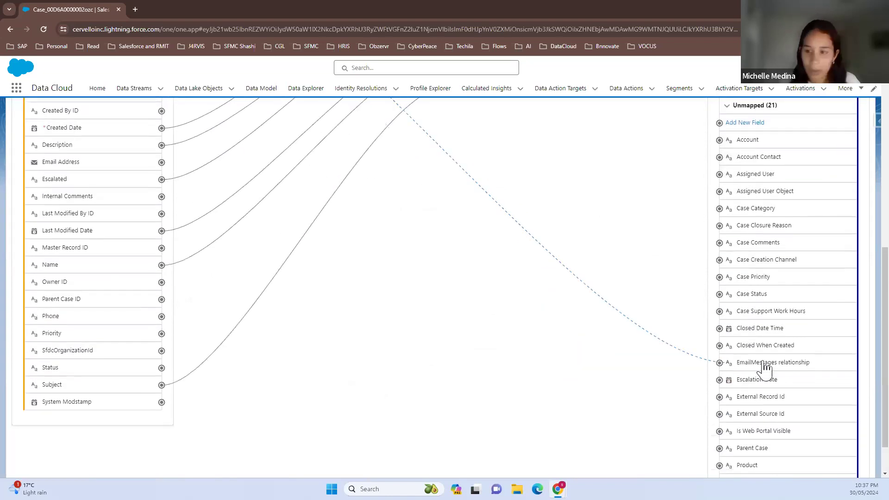
{"action": "scroll", "coordinate": [763, 364], "scroll_direction": "up", "scroll_amount": 1}
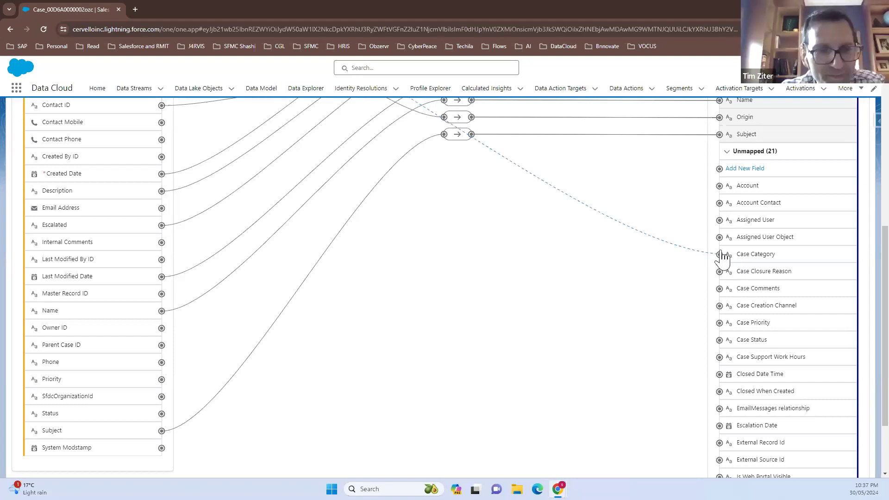
{"action": "scroll", "coordinate": [731, 260], "scroll_direction": "up", "scroll_amount": 1}
{"action": "scroll", "coordinate": [731, 260], "scroll_direction": "up", "scroll_amount": 2}
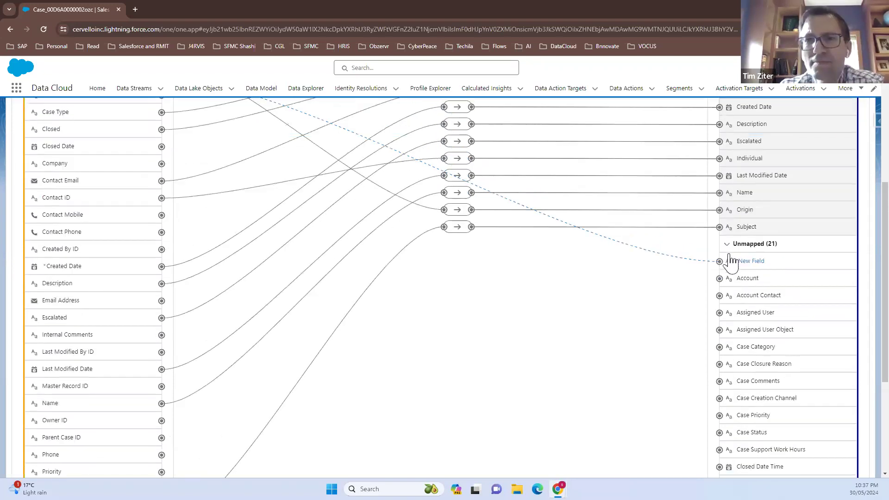
{"action": "scroll", "coordinate": [741, 208], "scroll_direction": "up", "scroll_amount": 3}
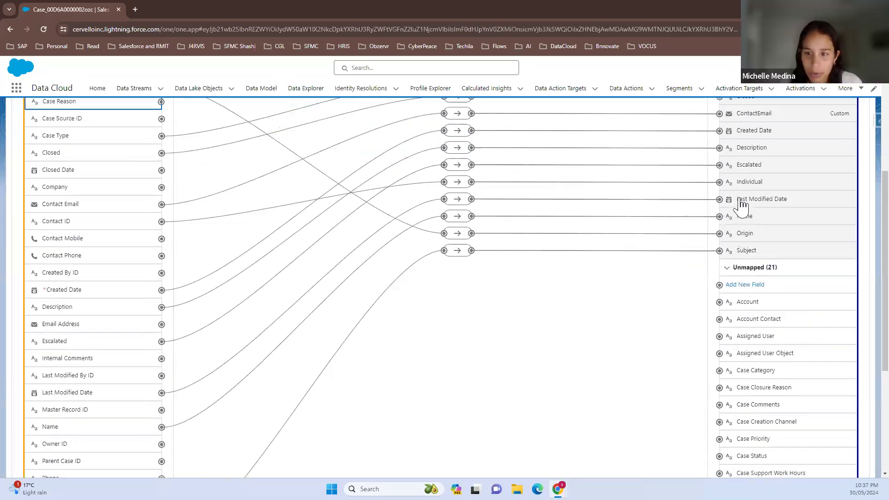
{"action": "scroll", "coordinate": [741, 206], "scroll_direction": "up", "scroll_amount": 1}
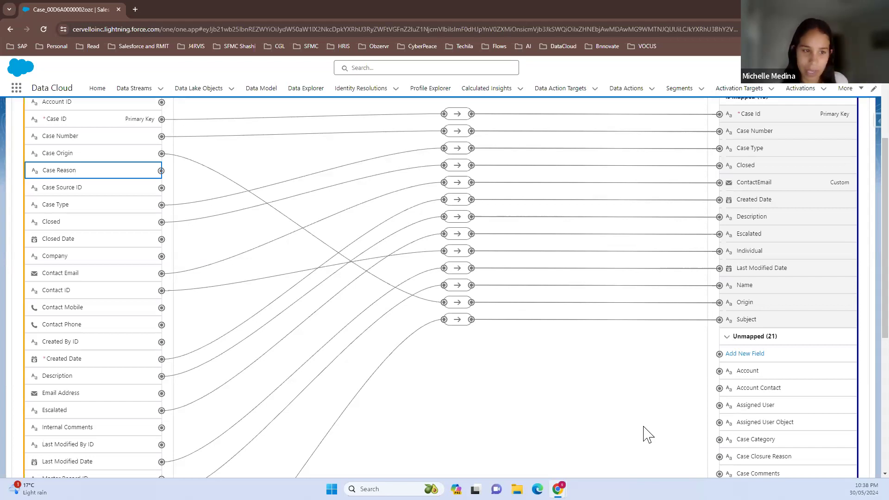
{"action": "scroll", "coordinate": [647, 434], "scroll_direction": "down", "scroll_amount": 2}
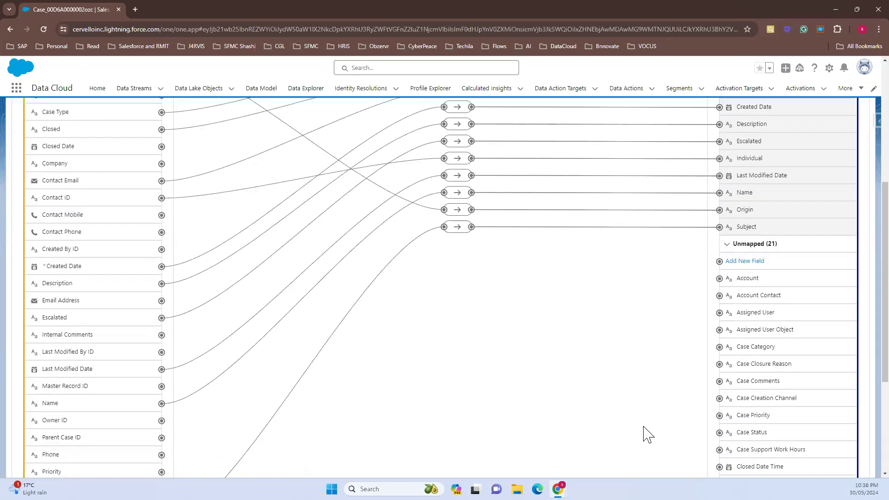
{"action": "scroll", "coordinate": [648, 434], "scroll_direction": "down", "scroll_amount": 1}
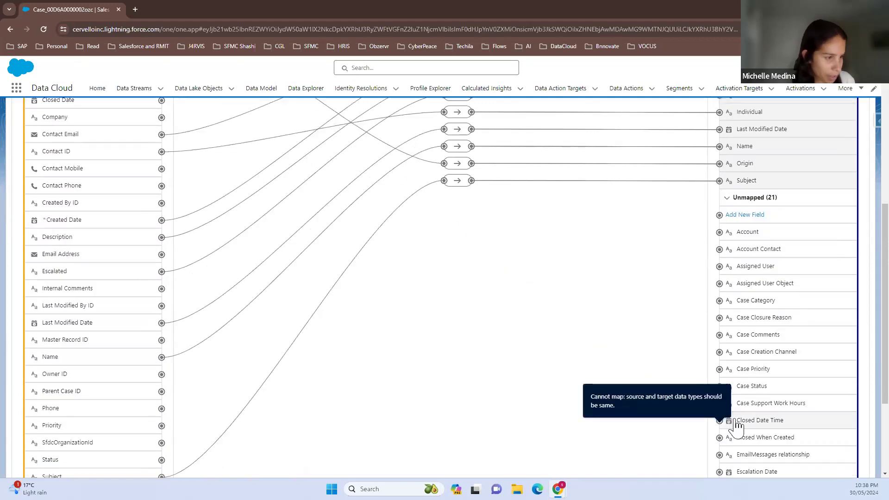
{"action": "scroll", "coordinate": [725, 443], "scroll_direction": "down", "scroll_amount": 2}
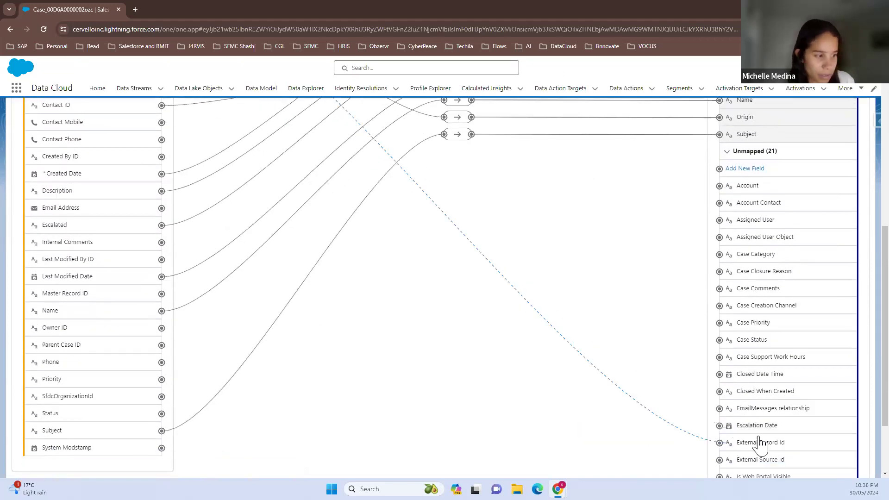
{"action": "scroll", "coordinate": [760, 445], "scroll_direction": "down", "scroll_amount": 1}
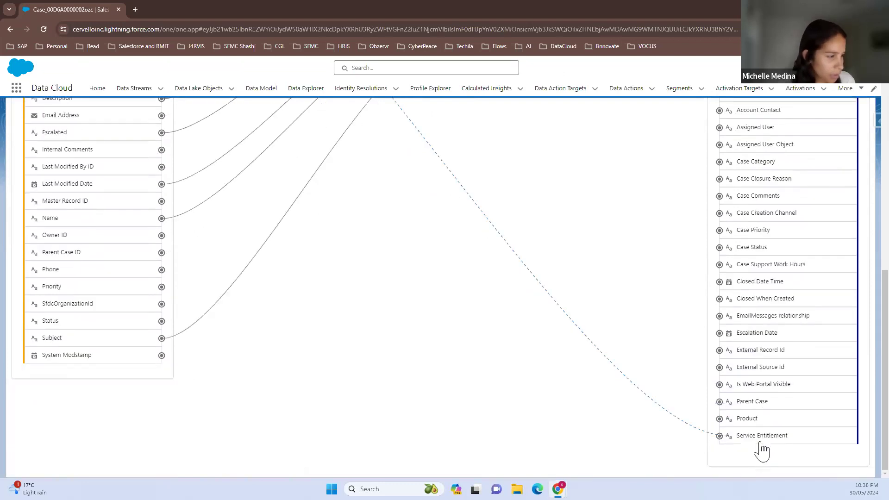
{"action": "scroll", "coordinate": [762, 412], "scroll_direction": "up", "scroll_amount": 1}
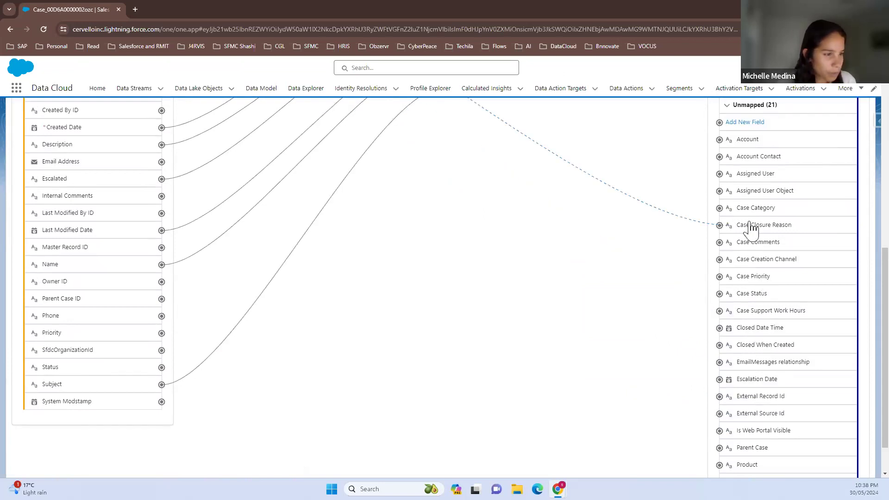
{"action": "scroll", "coordinate": [537, 254], "scroll_direction": "up", "scroll_amount": 1}
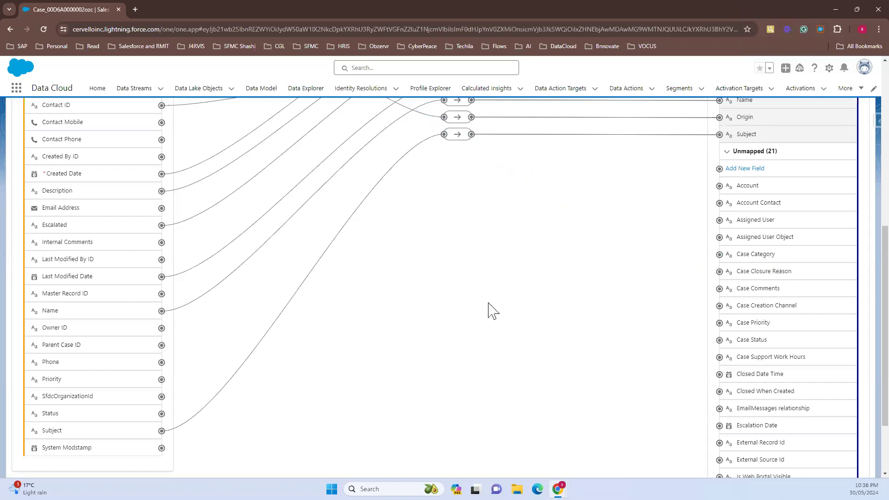
{"action": "scroll", "coordinate": [492, 282], "scroll_direction": "up", "scroll_amount": 3}
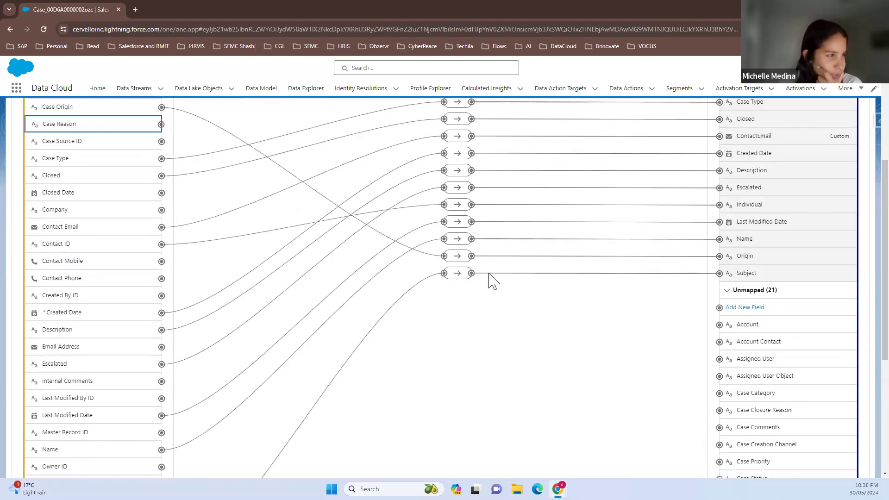
{"action": "scroll", "coordinate": [528, 416], "scroll_direction": "up", "scroll_amount": 1}
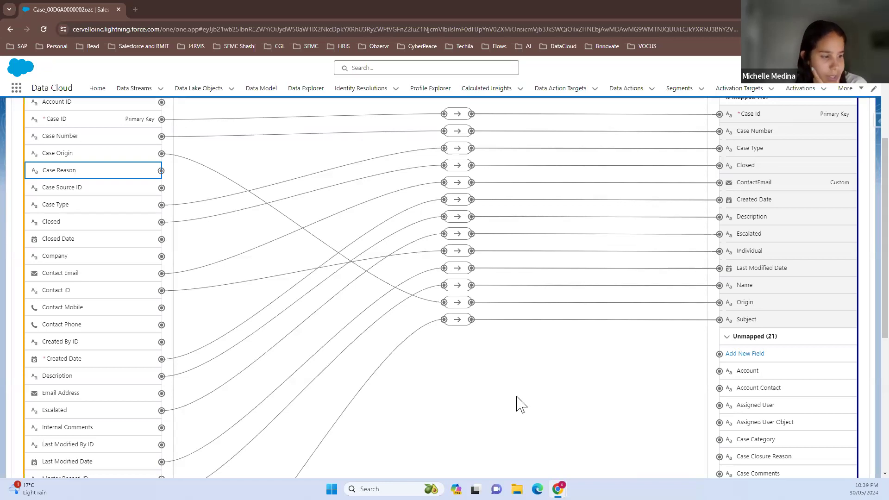
{"action": "scroll", "coordinate": [735, 225], "scroll_direction": "up", "scroll_amount": 1}
{"action": "scroll", "coordinate": [732, 221], "scroll_direction": "up", "scroll_amount": 3}
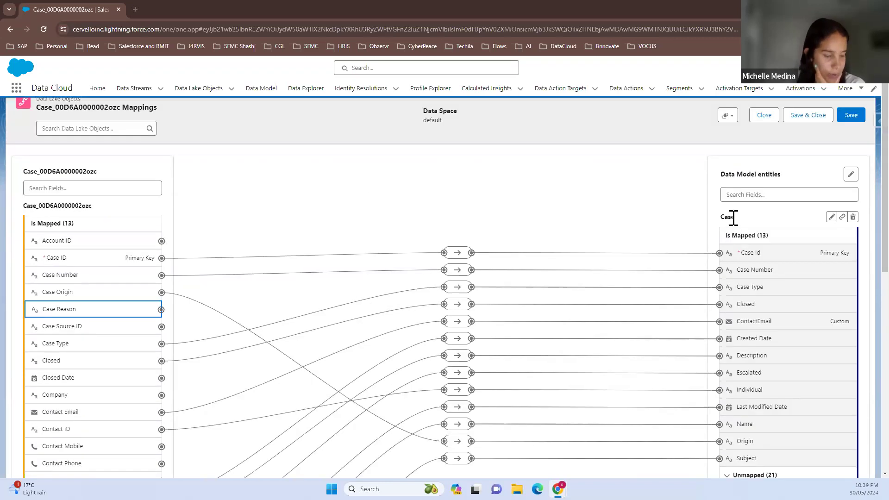
Deselect the Case Reason source field and try to add a new field to the Case object
{"action": "scroll", "coordinate": [763, 324], "scroll_direction": "down", "scroll_amount": 2}
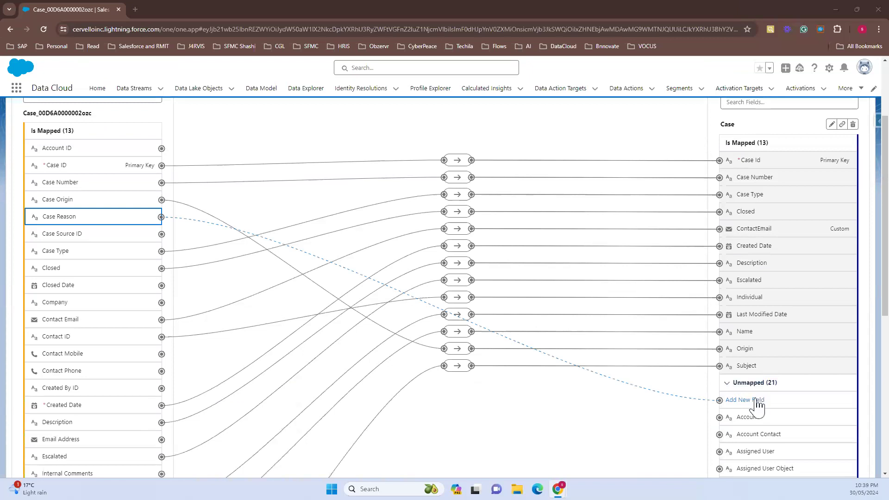
{"action": "left_click", "coordinate": [516, 408]}
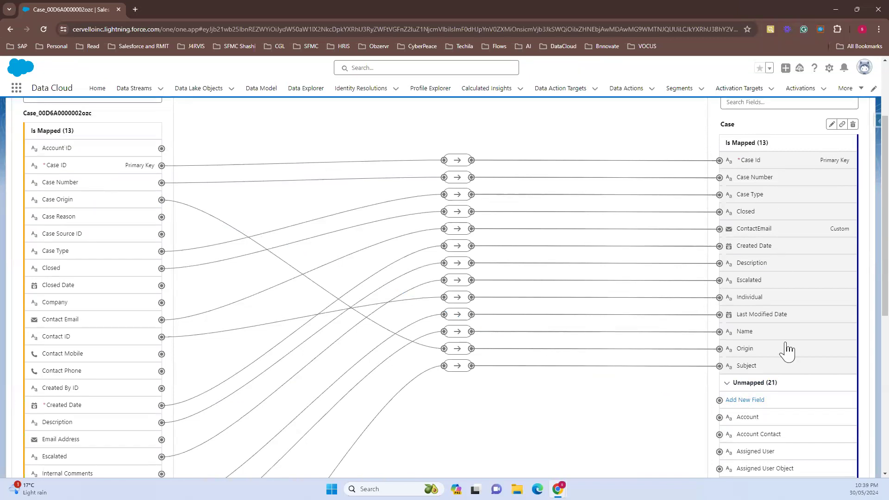
{"action": "left_click", "coordinate": [752, 400]}
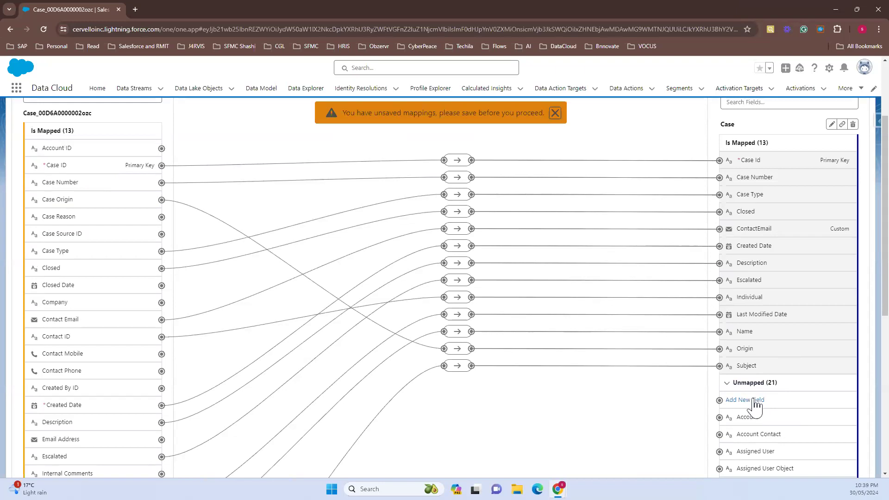
Dismiss the warning and save the current field mappings for the Case object
{"action": "left_click", "coordinate": [555, 113]}
{"action": "scroll", "coordinate": [615, 159], "scroll_direction": "up", "scroll_amount": 3}
{"action": "left_click", "coordinate": [844, 139]}
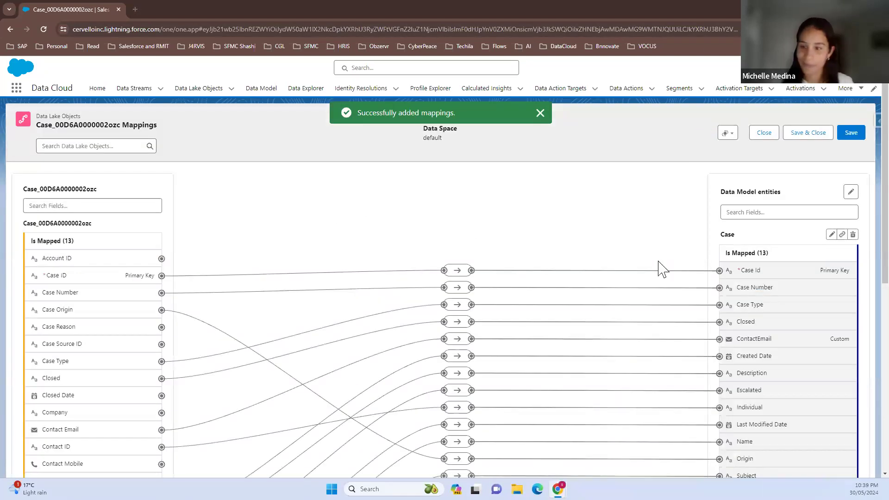
Add a new attribute to the Case object with label and API name CaseReason and data type Text, and save it
{"action": "scroll", "coordinate": [824, 377], "scroll_direction": "down", "scroll_amount": 2}
{"action": "left_click", "coordinate": [756, 401]}
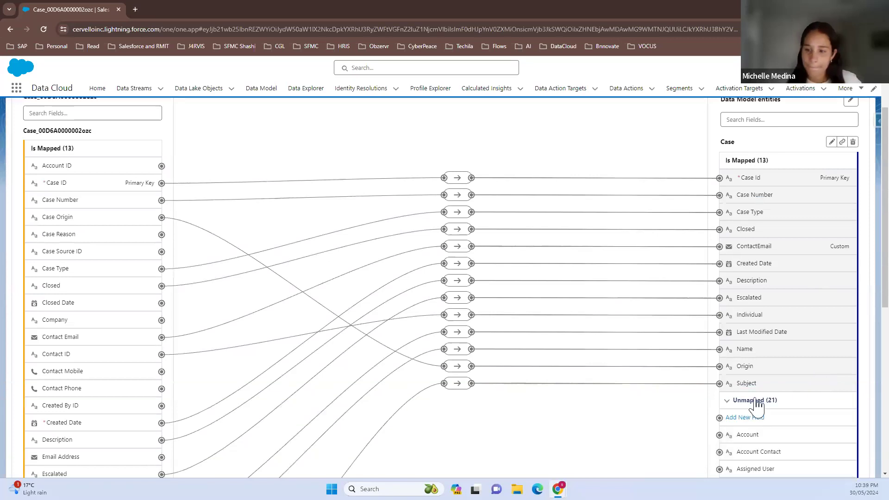
{"action": "left_click", "coordinate": [745, 417]}
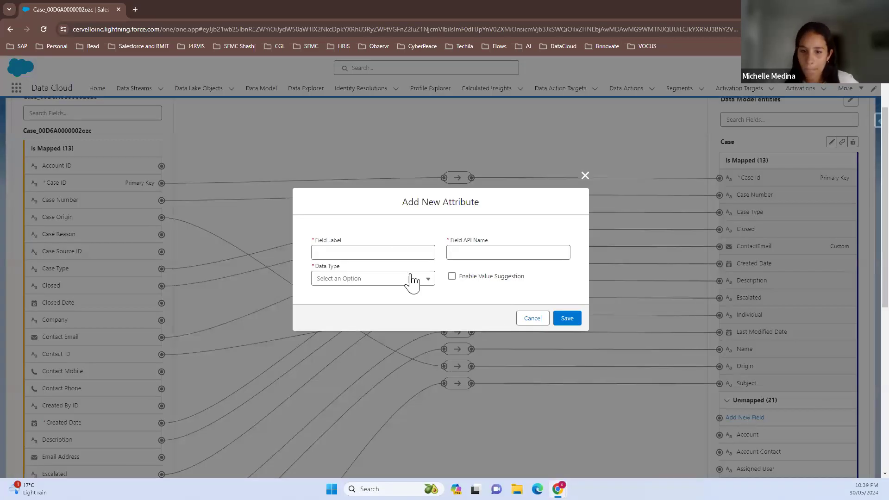
{"action": "left_click", "coordinate": [397, 254]}
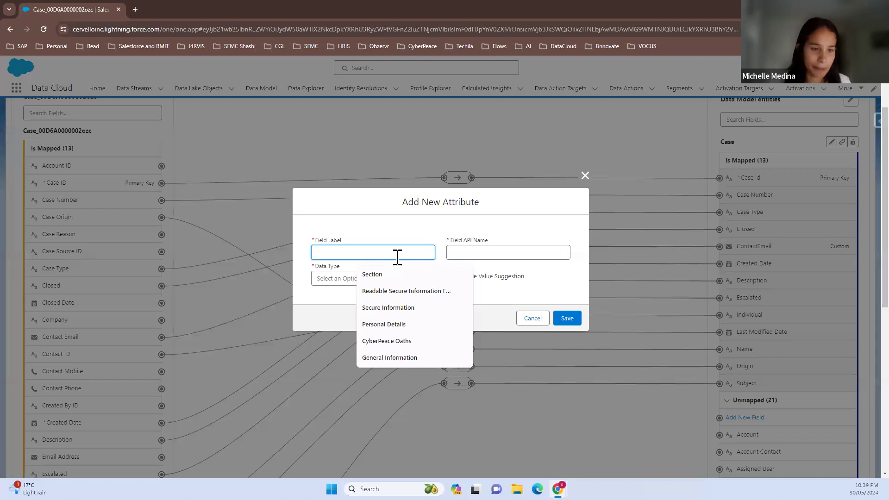
{"action": "type", "text": "Case"}
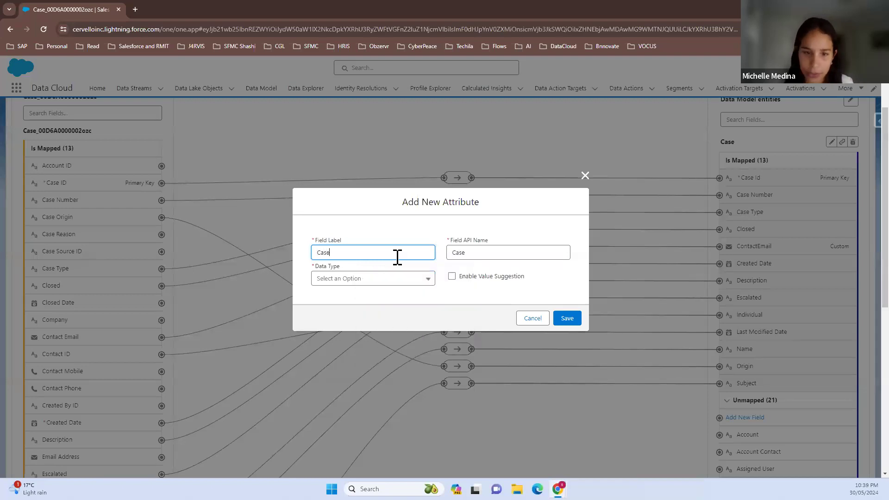
{"action": "type", "text": "Reason"}
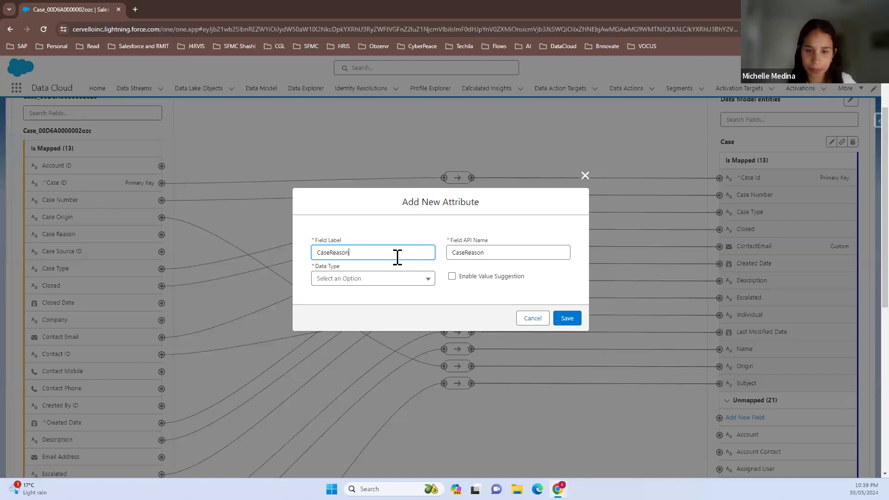
{"action": "left_click", "coordinate": [330, 254]}
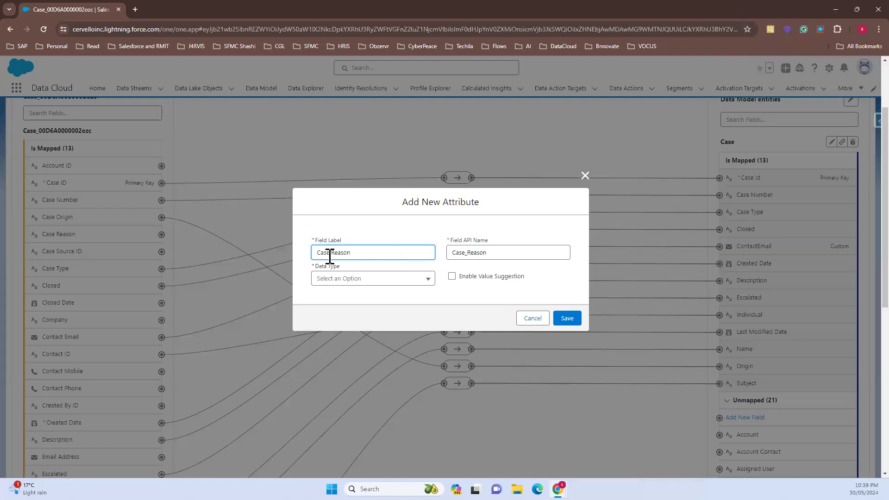
{"action": "key", "text": "BackSpace"}
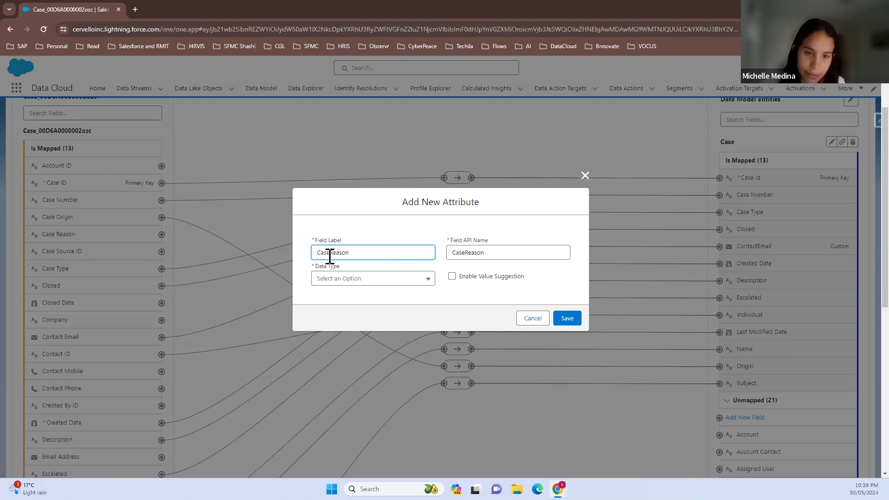
{"action": "left_click", "coordinate": [351, 279]}
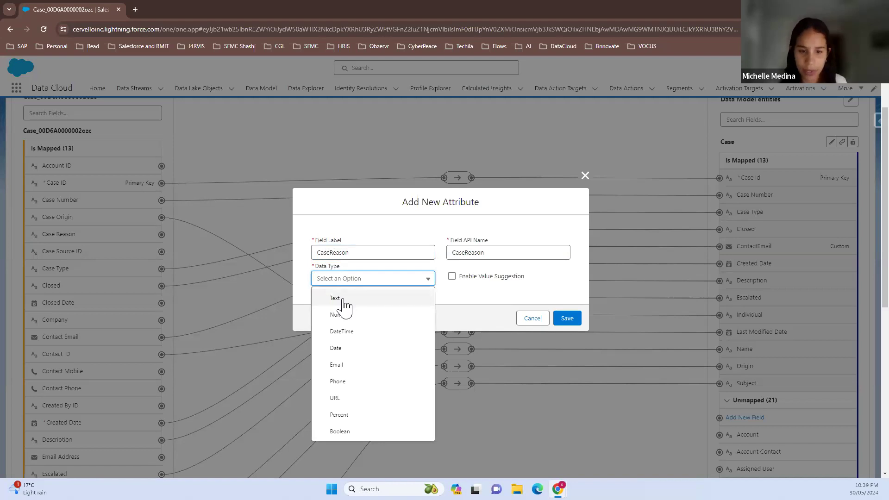
{"action": "left_click", "coordinate": [344, 301]}
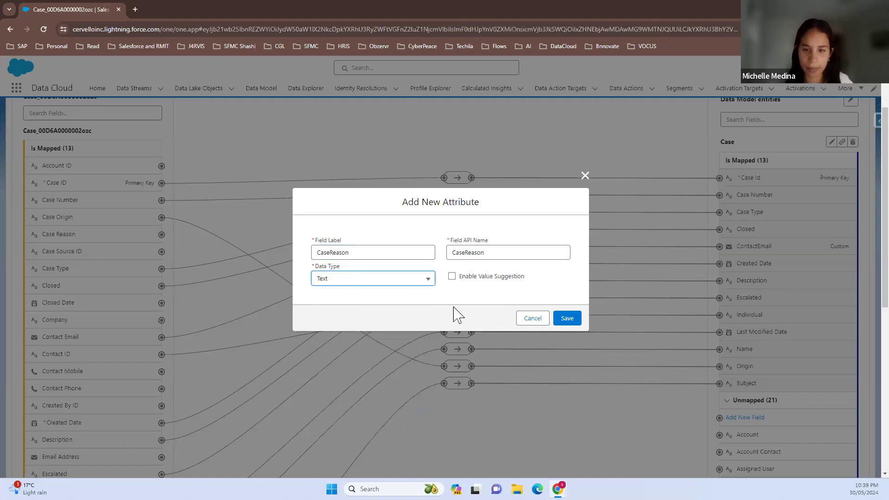
{"action": "left_click", "coordinate": [566, 319]}
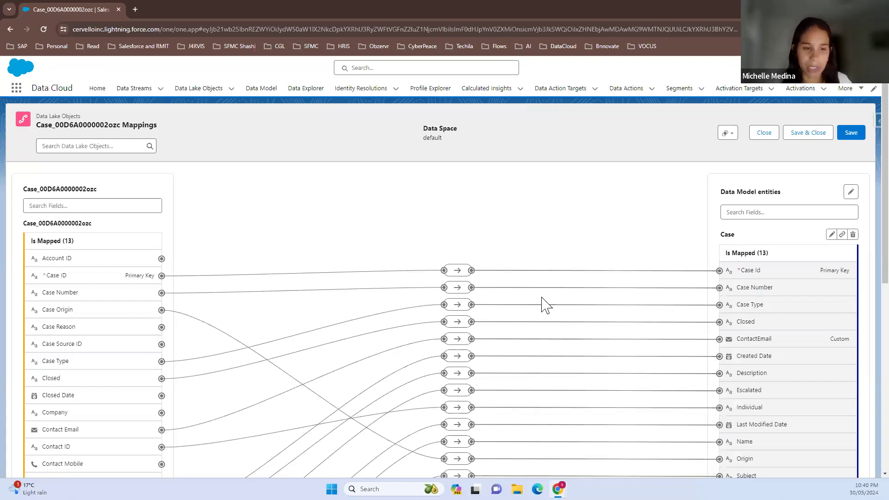
Expand the unmapped fields of the Case object and locate the custom CaseReason field
{"action": "scroll", "coordinate": [863, 451], "scroll_direction": "down", "scroll_amount": 2}
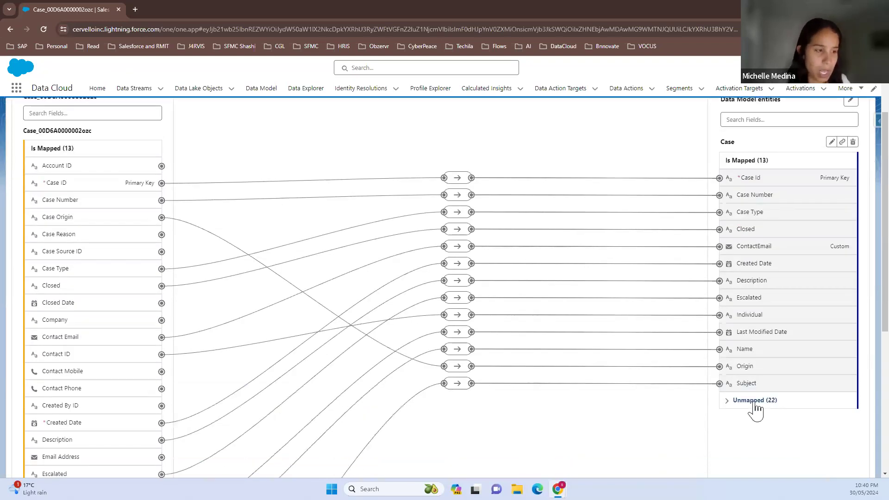
{"action": "left_click", "coordinate": [755, 401]}
{"action": "scroll", "coordinate": [755, 412], "scroll_direction": "down", "scroll_amount": 2}
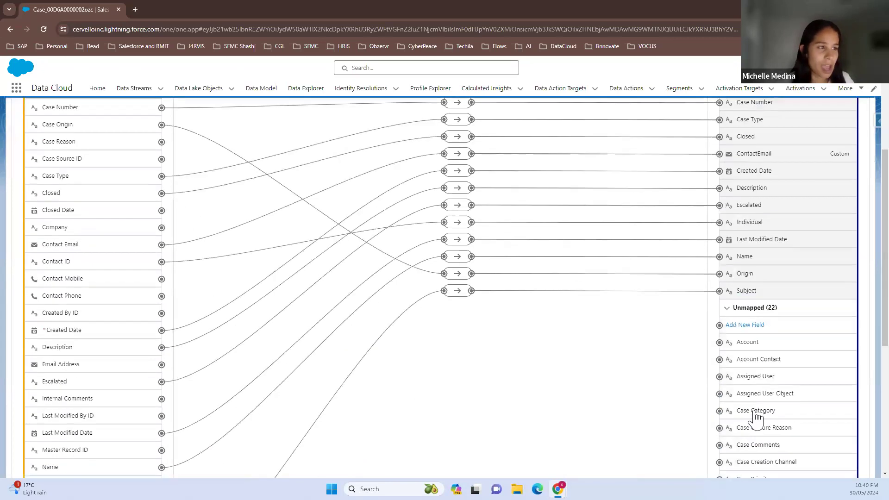
{"action": "scroll", "coordinate": [754, 449], "scroll_direction": "down", "scroll_amount": 1}
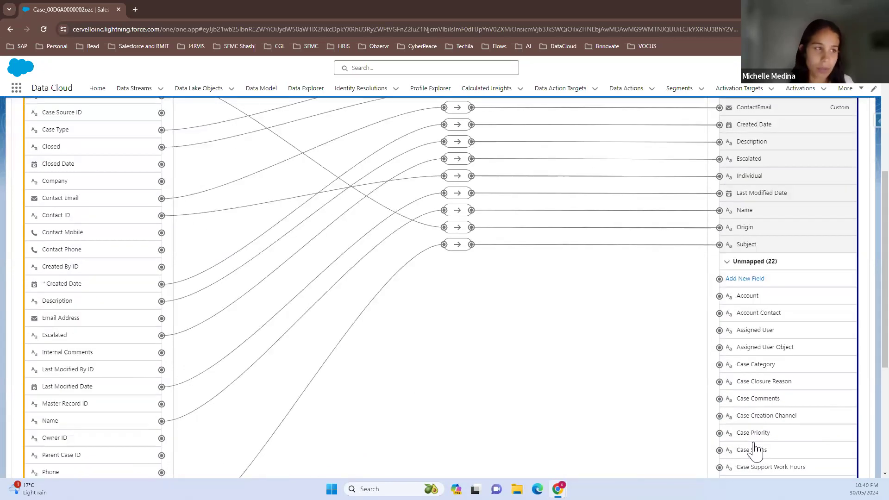
{"action": "scroll", "coordinate": [755, 451], "scroll_direction": "down", "scroll_amount": 1}
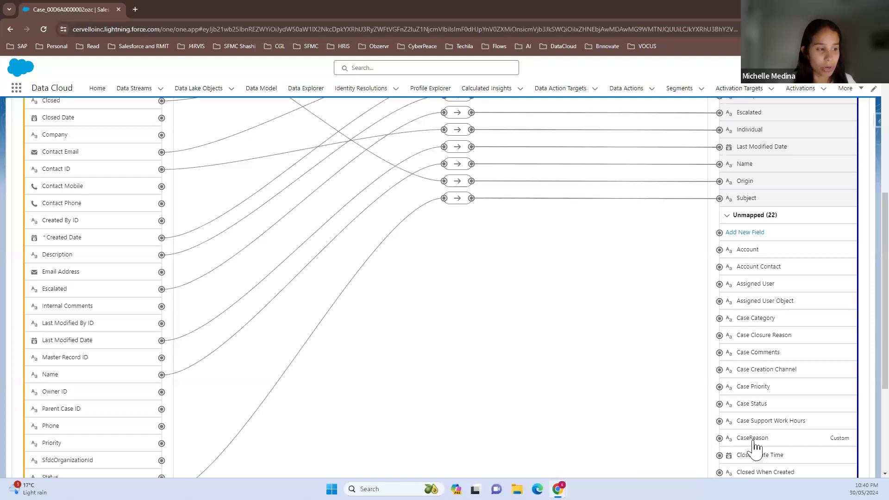
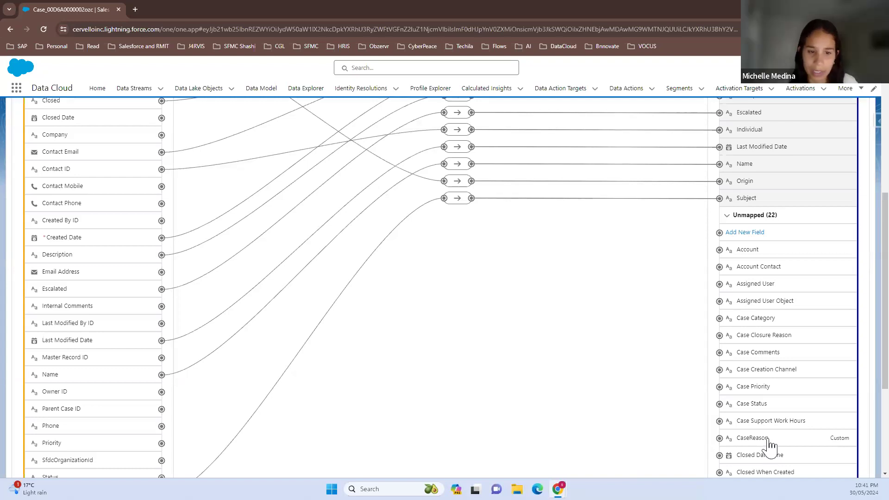
Save the current Case field mappings and open the Case object in the data model
{"action": "scroll", "coordinate": [769, 445], "scroll_direction": "up", "scroll_amount": 6}
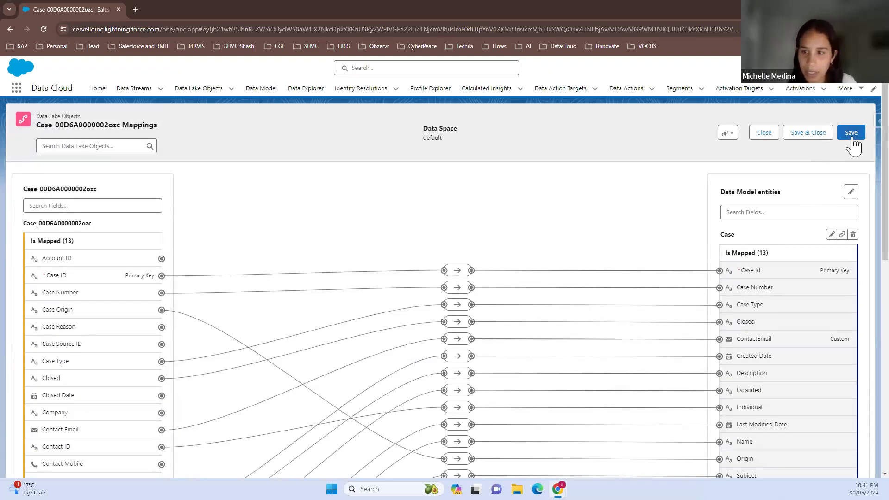
{"action": "left_click", "coordinate": [852, 137]}
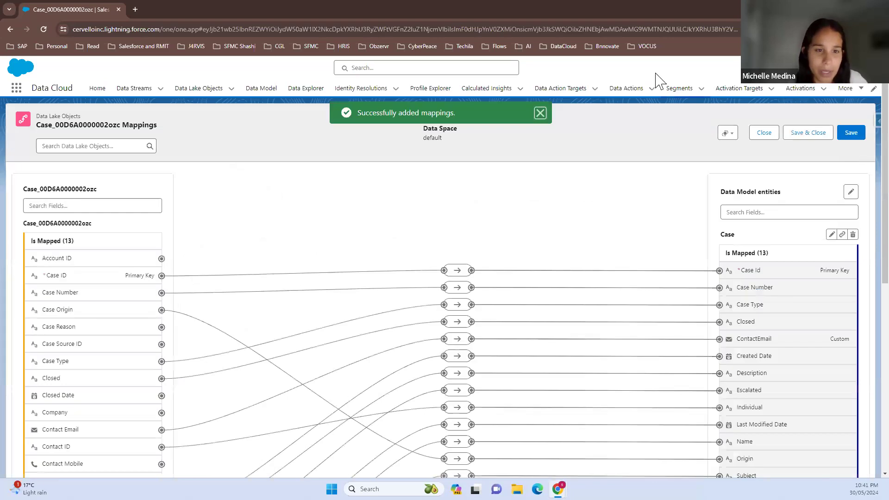
{"action": "left_click", "coordinate": [267, 96]}
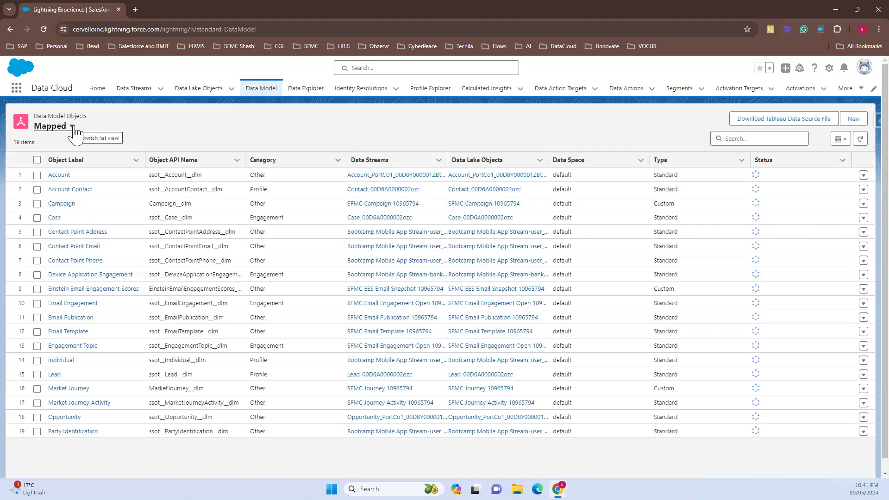
{"action": "left_click", "coordinate": [54, 218]}
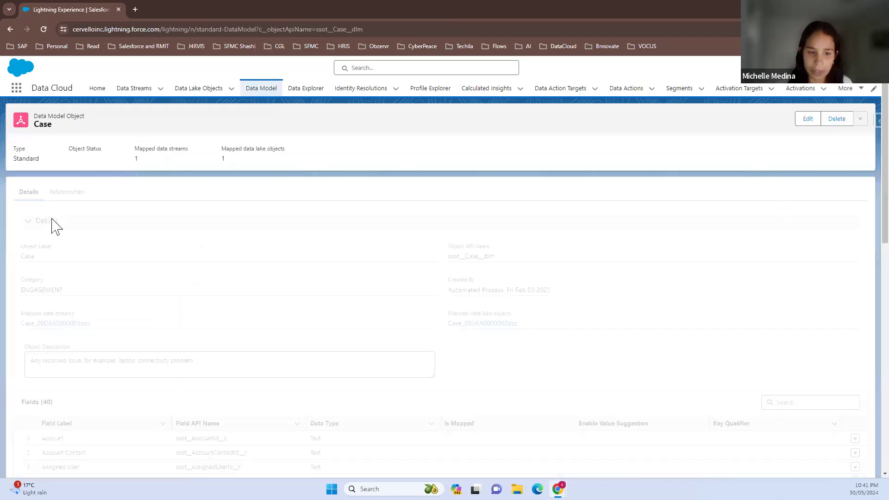
Delete the custom CaseReason field from the Case data model object
{"action": "scroll", "coordinate": [259, 366], "scroll_direction": "down", "scroll_amount": 3}
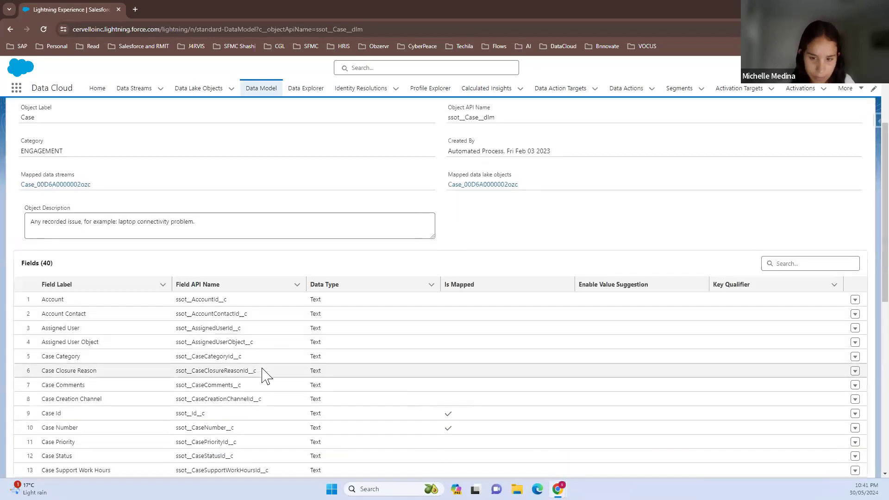
{"action": "scroll", "coordinate": [115, 421], "scroll_direction": "down", "scroll_amount": 2}
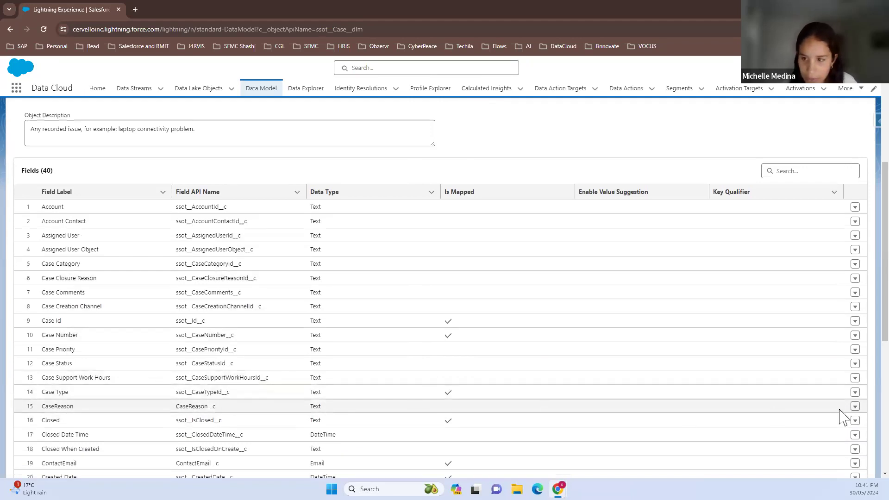
{"action": "left_click", "coordinate": [855, 407]}
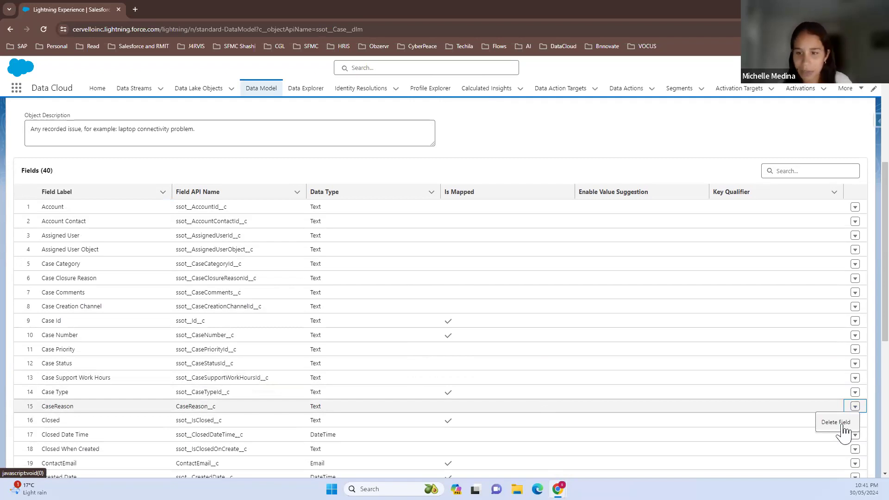
{"action": "left_click", "coordinate": [840, 423]}
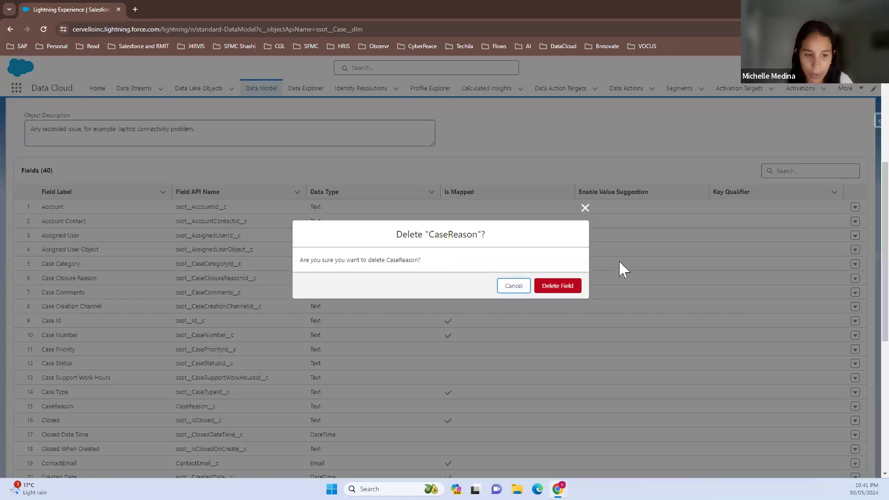
{"action": "left_click", "coordinate": [569, 287]}
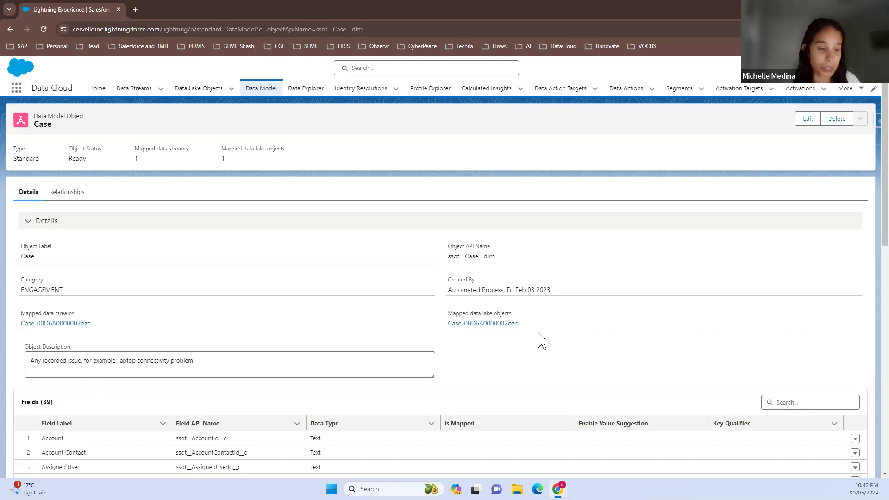
Examine the Case object's field list, including which fields are mapped, value suggestion and the key qualifiers
{"action": "scroll", "coordinate": [729, 345], "scroll_direction": "down", "scroll_amount": 2}
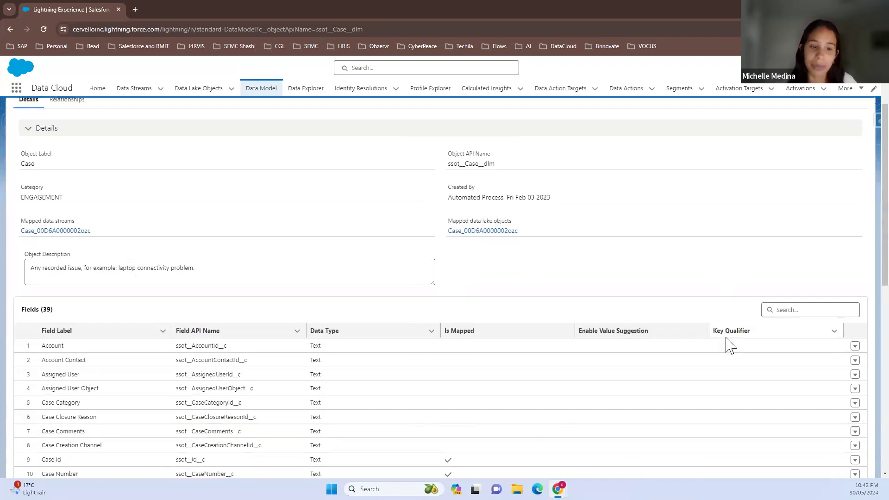
{"action": "scroll", "coordinate": [729, 345], "scroll_direction": "down", "scroll_amount": 10}
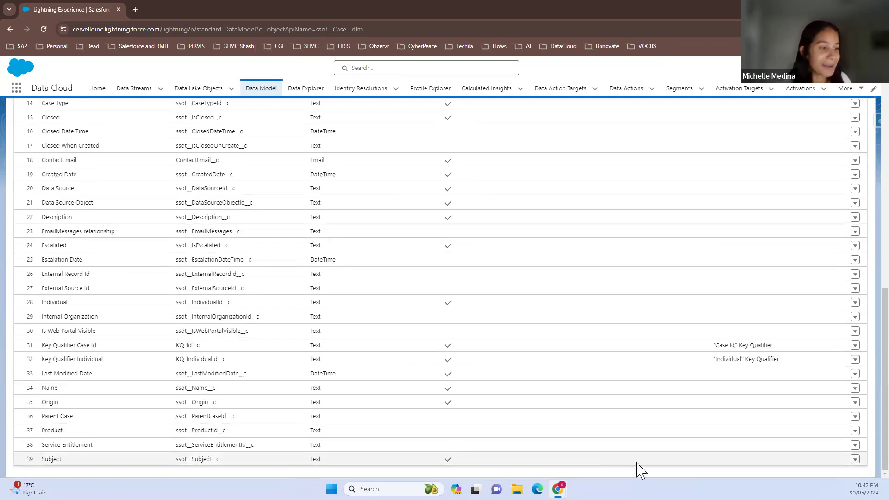
{"action": "scroll", "coordinate": [678, 328], "scroll_direction": "up", "scroll_amount": 3}
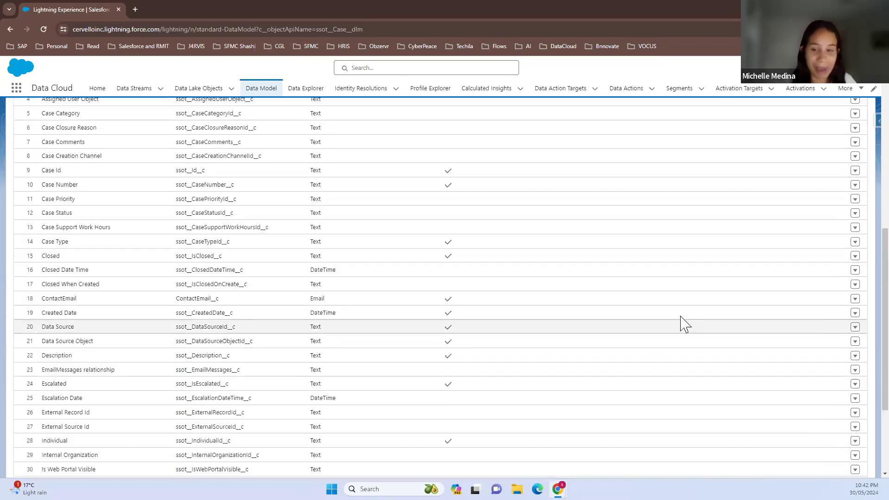
{"action": "scroll", "coordinate": [680, 317], "scroll_direction": "up", "scroll_amount": 6}
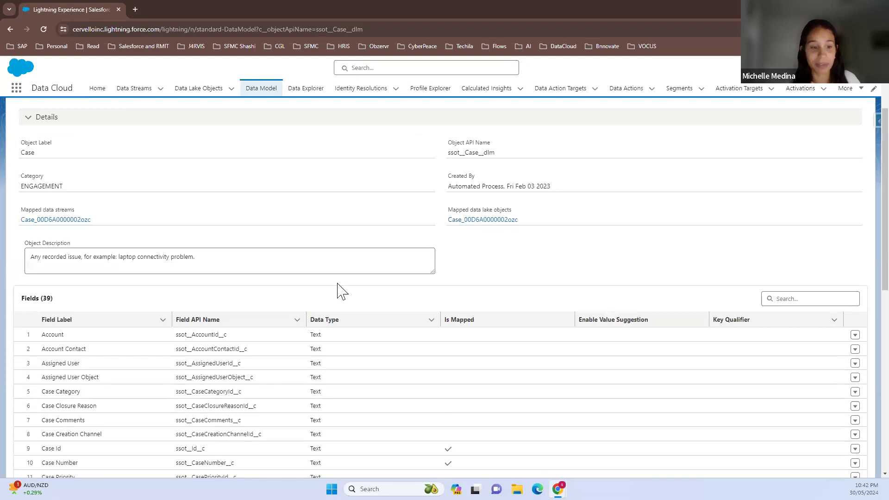
{"action": "scroll", "coordinate": [340, 291], "scroll_direction": "up", "scroll_amount": 3}
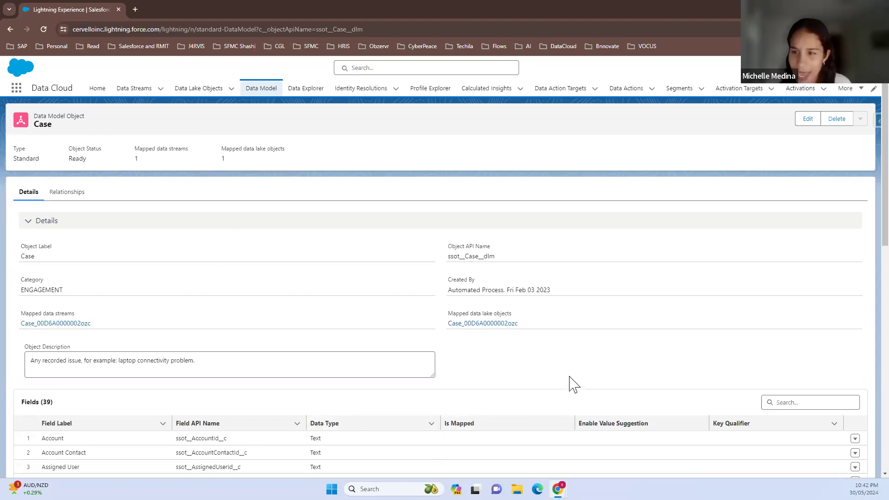
{"action": "scroll", "coordinate": [571, 383], "scroll_direction": "down", "scroll_amount": 8}
{"action": "scroll", "coordinate": [574, 384], "scroll_direction": "down", "scroll_amount": 3}
{"action": "scroll", "coordinate": [574, 384], "scroll_direction": "up", "scroll_amount": 11}
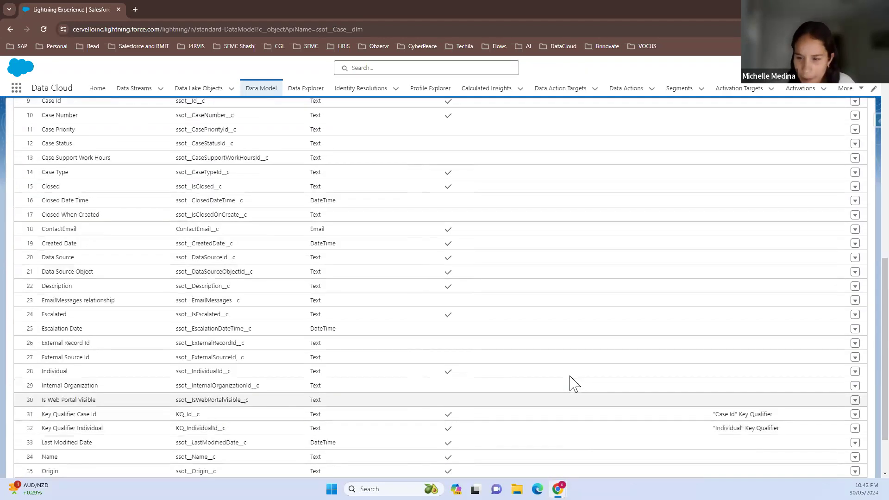
Edit the Case object and add a field with label and API name CaseReason and data type Text
{"action": "left_click", "coordinate": [804, 122]}
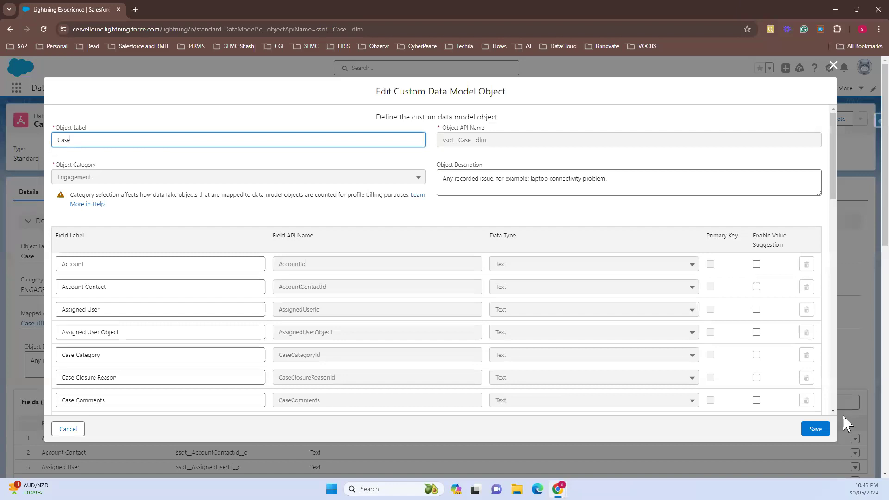
{"action": "scroll", "coordinate": [753, 347], "scroll_direction": "down", "scroll_amount": 15}
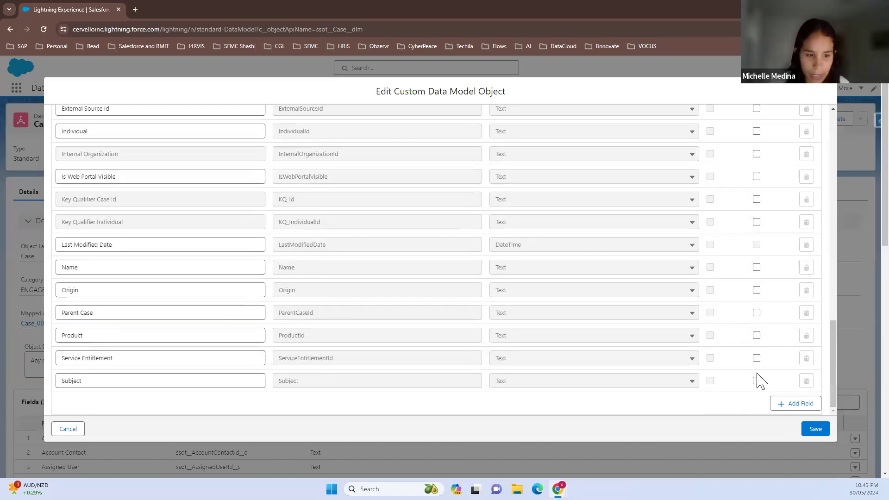
{"action": "left_click", "coordinate": [798, 406]}
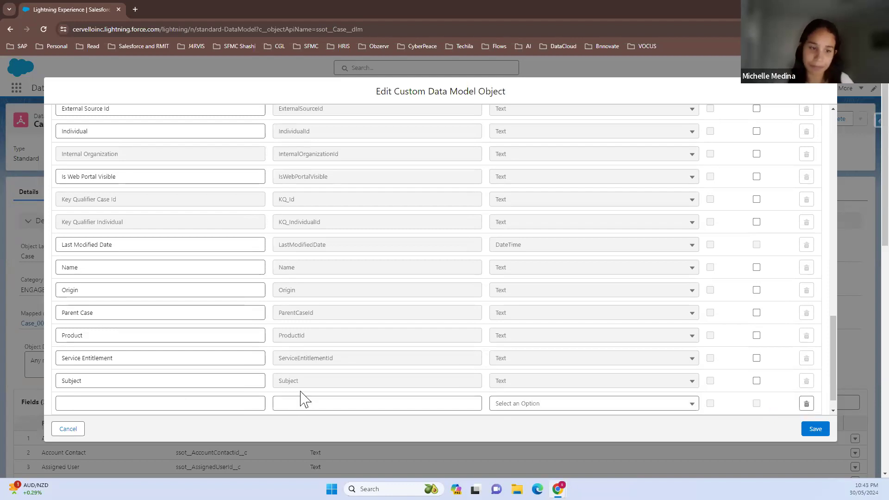
{"action": "left_click", "coordinate": [176, 403]}
{"action": "type", "text": "CaseRe"}
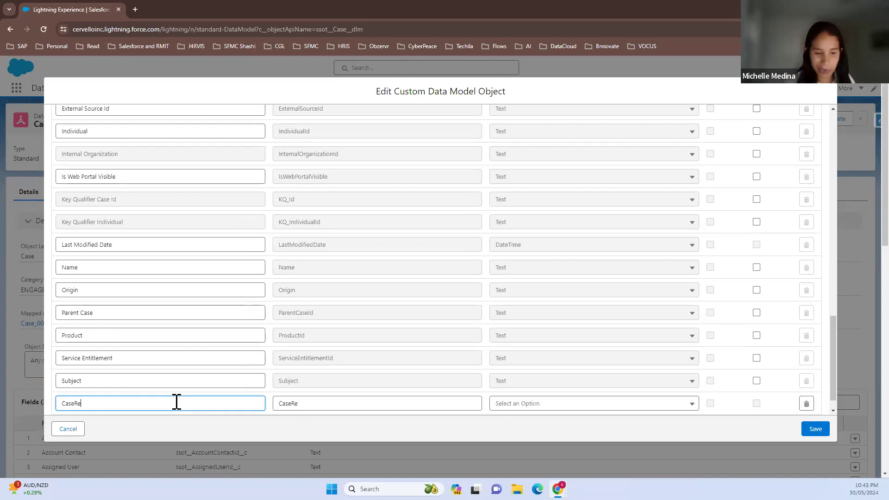
{"action": "type", "text": "ason"}
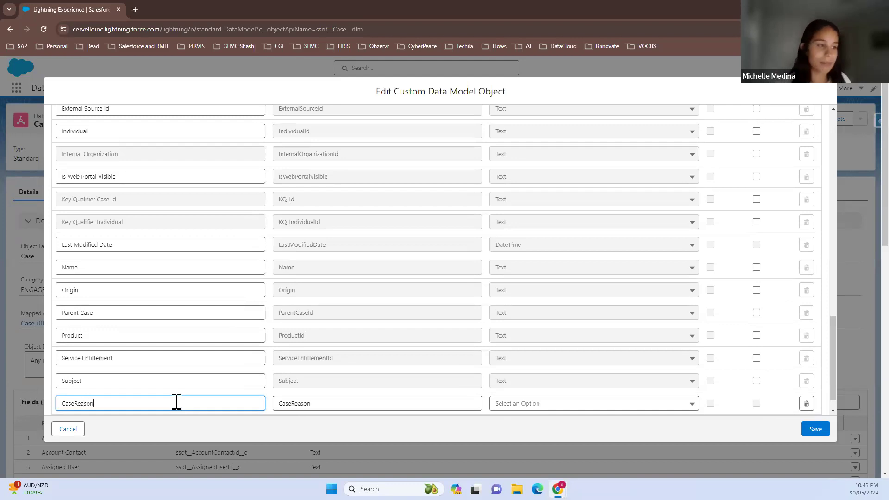
{"action": "left_click", "coordinate": [537, 412]}
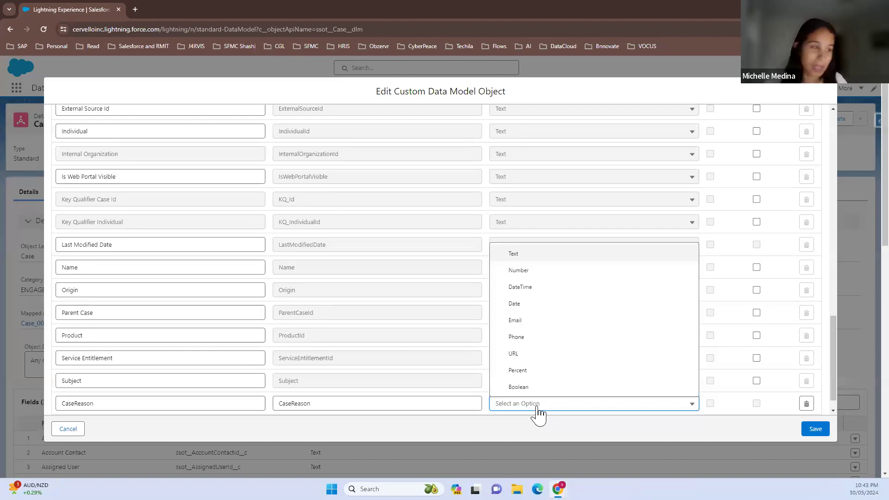
{"action": "left_click", "coordinate": [527, 255]}
Enable value suggestion for the new CaseReason field and save the Case object
{"action": "scroll", "coordinate": [744, 324], "scroll_direction": "up", "scroll_amount": 8}
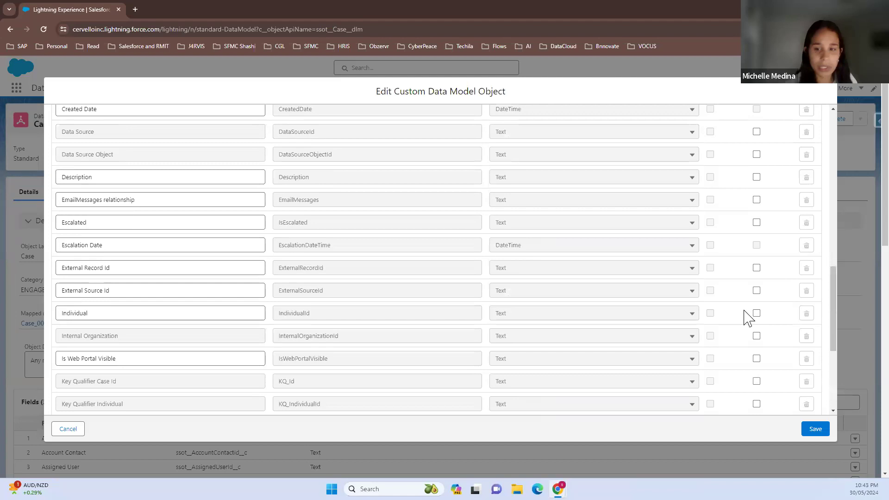
{"action": "scroll", "coordinate": [748, 297], "scroll_direction": "up", "scroll_amount": 8}
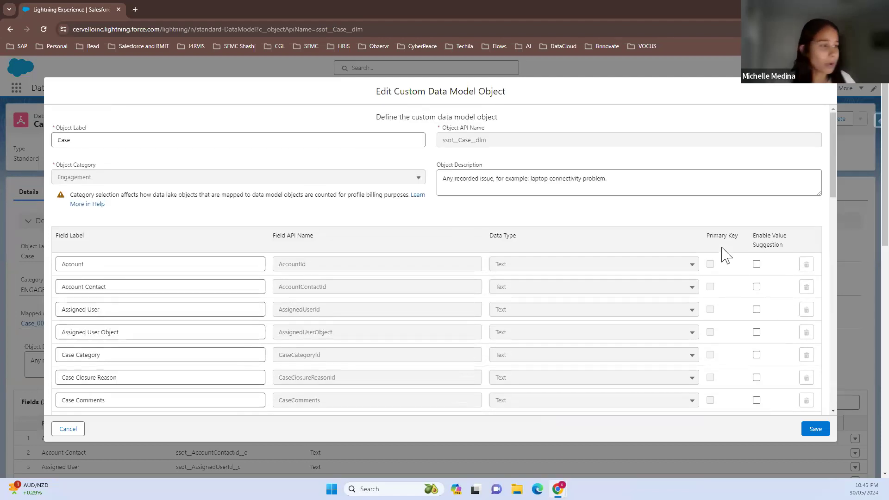
{"action": "scroll", "coordinate": [761, 354], "scroll_direction": "down", "scroll_amount": 15}
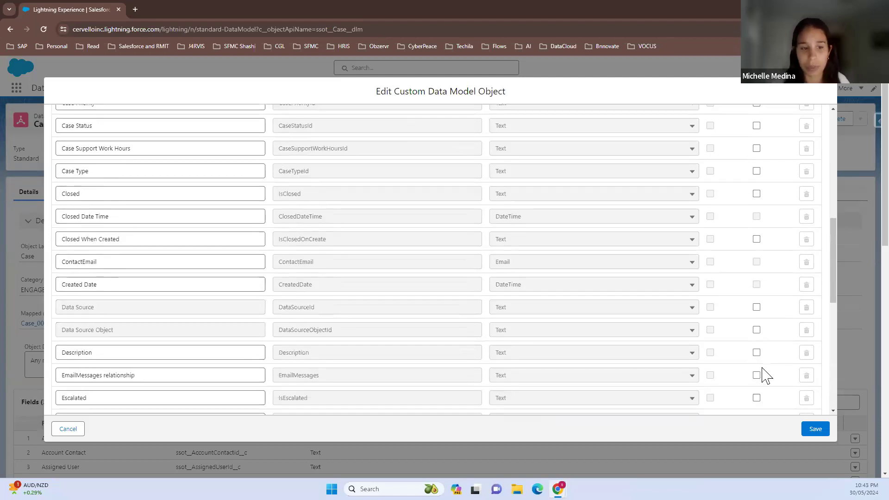
{"action": "scroll", "coordinate": [763, 376], "scroll_direction": "down", "scroll_amount": 2}
{"action": "left_click", "coordinate": [757, 381]}
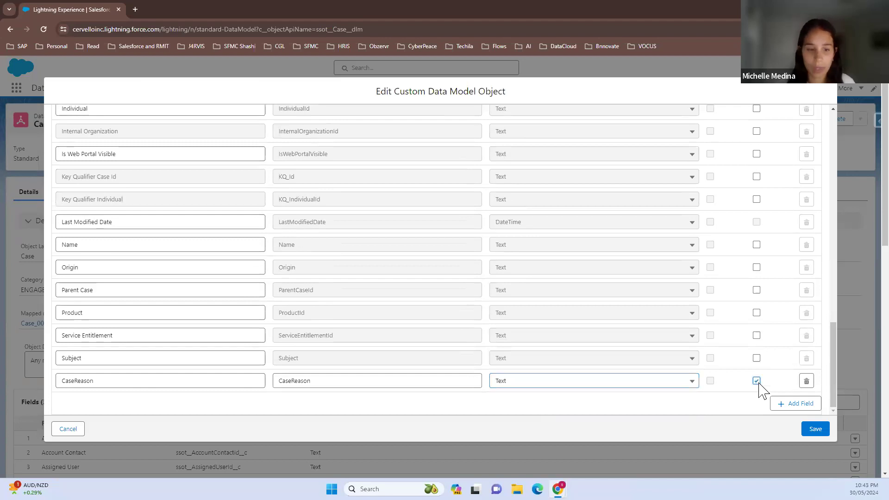
{"action": "left_click", "coordinate": [823, 435]}
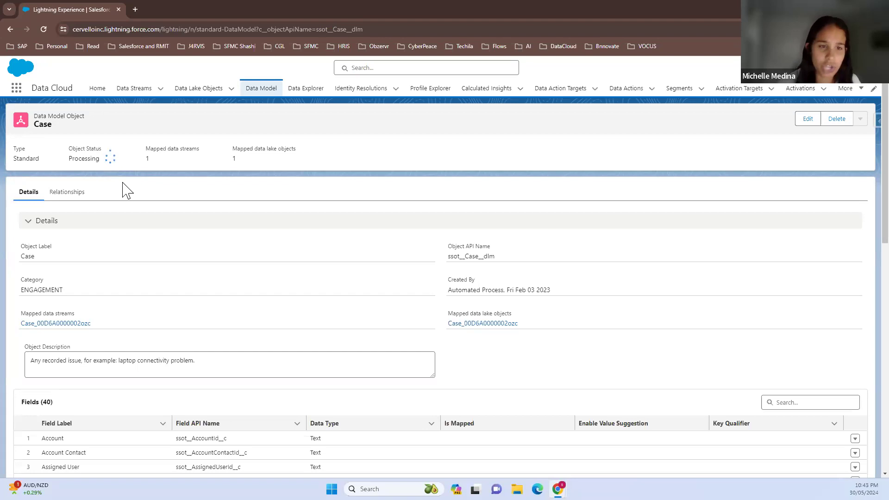
Open the Case_00D6A0000002ozc data stream and review its data mappings
{"action": "left_click", "coordinate": [135, 91]}
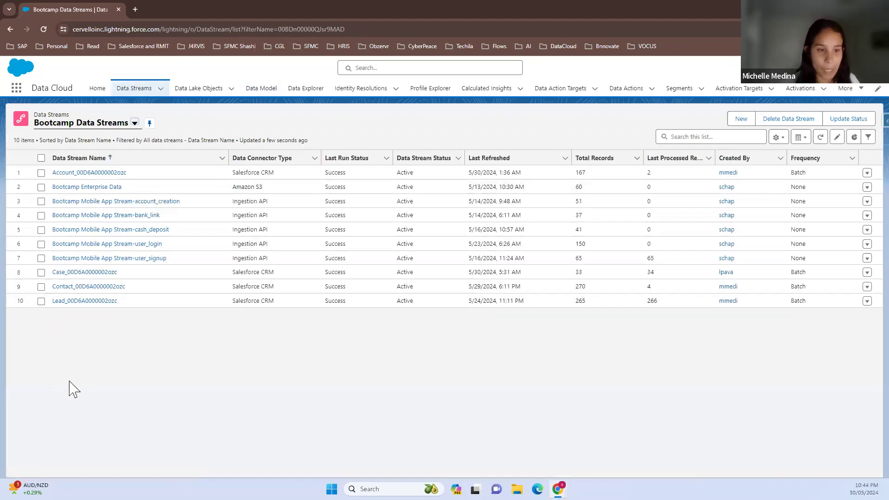
{"action": "left_click", "coordinate": [73, 274]}
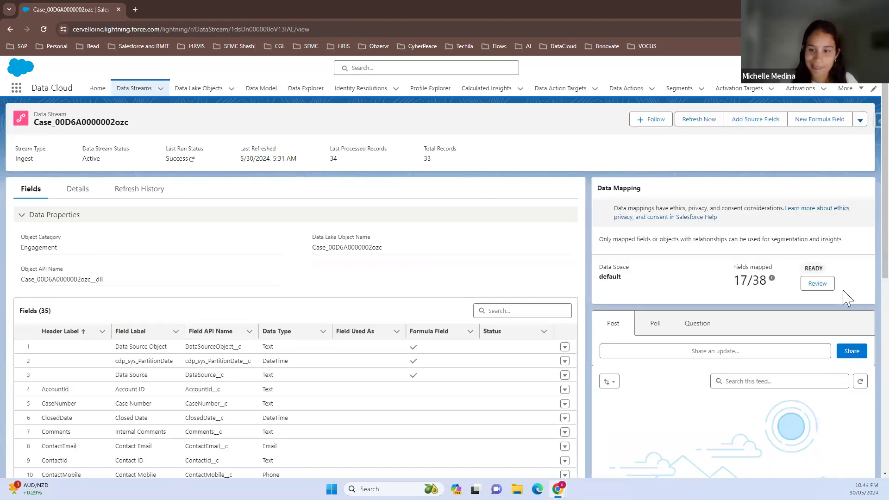
{"action": "left_click", "coordinate": [817, 283]}
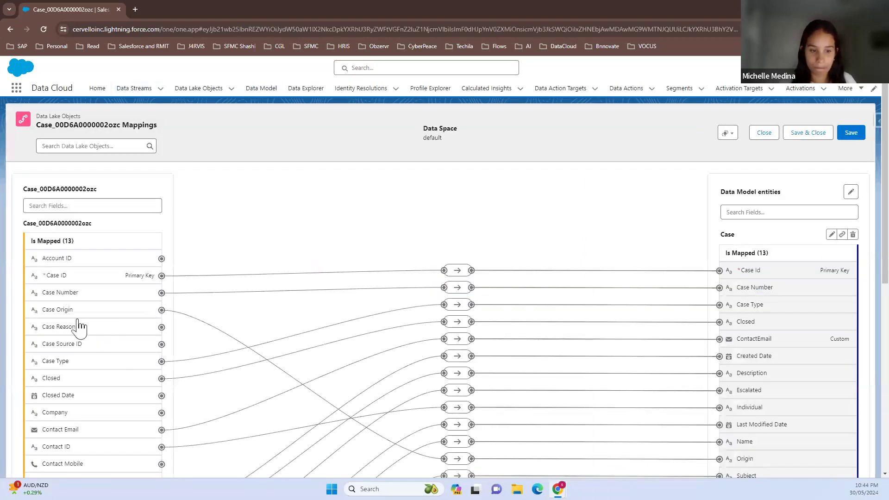
Map the Case Reason source field to the unmapped custom CaseReason field of the Case object
{"action": "left_click", "coordinate": [60, 329]}
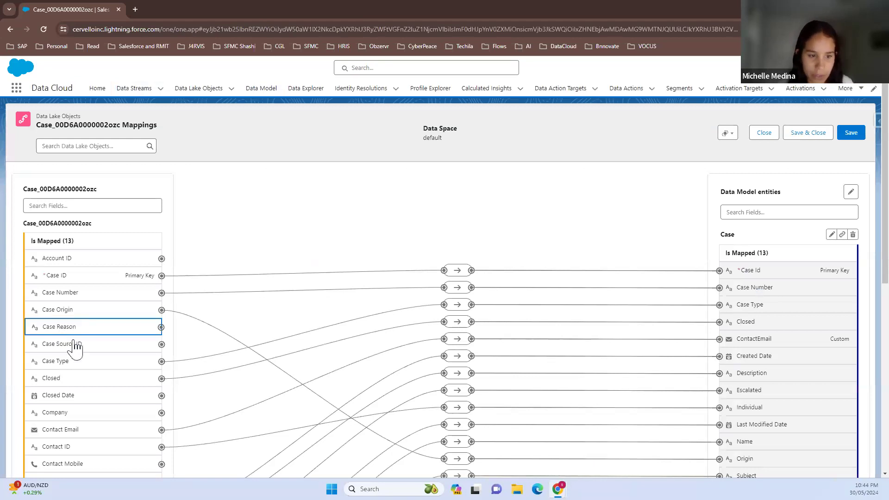
{"action": "scroll", "coordinate": [672, 407], "scroll_direction": "down", "scroll_amount": 2}
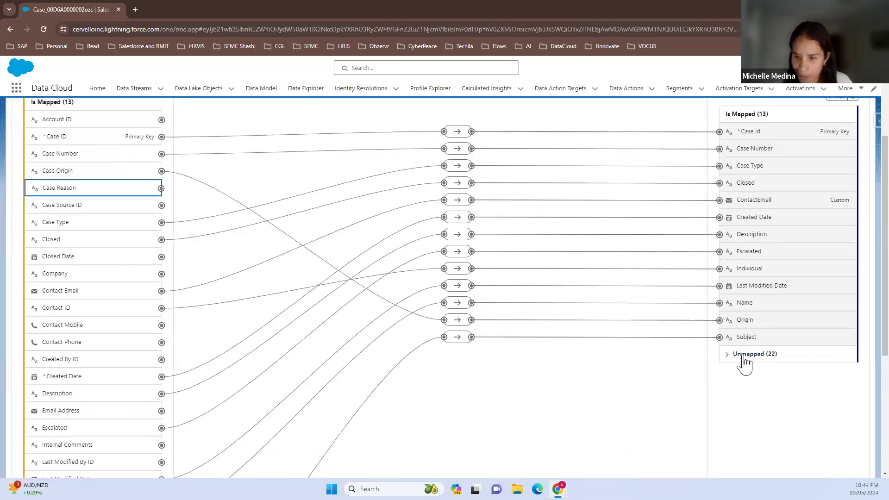
{"action": "left_click", "coordinate": [744, 355]}
{"action": "scroll", "coordinate": [744, 359], "scroll_direction": "down", "scroll_amount": 2}
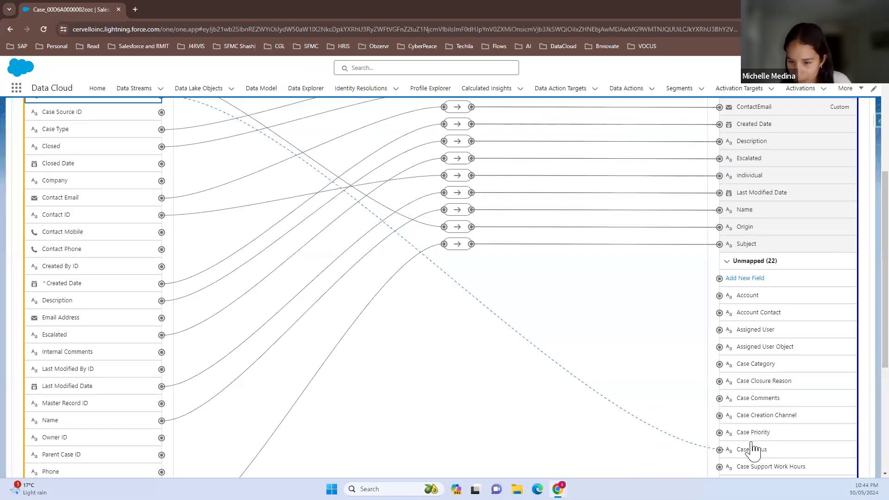
{"action": "scroll", "coordinate": [753, 443], "scroll_direction": "down", "scroll_amount": 3}
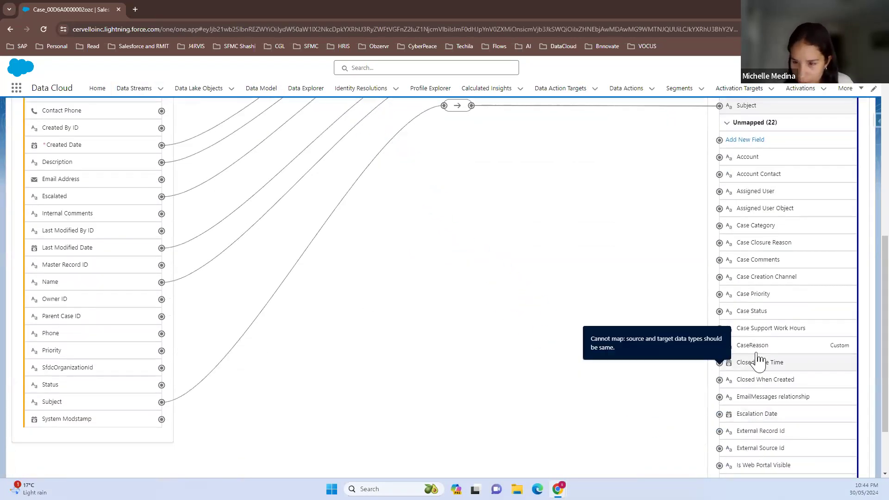
{"action": "left_click", "coordinate": [753, 345]}
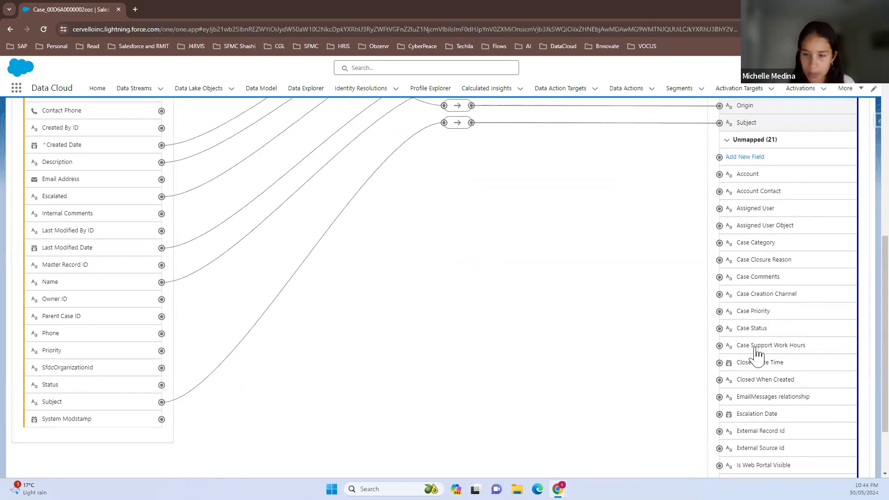
{"action": "scroll", "coordinate": [548, 307], "scroll_direction": "up", "scroll_amount": 4}
{"action": "scroll", "coordinate": [352, 255], "scroll_direction": "up", "scroll_amount": 2}
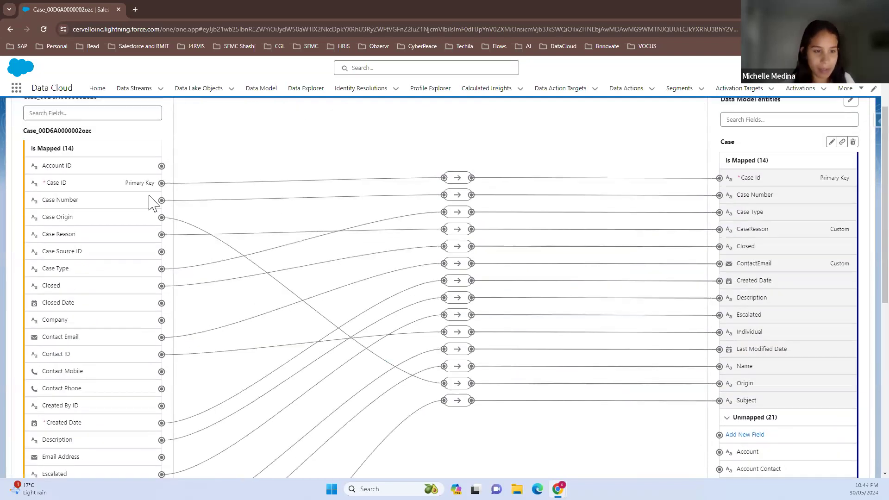
Inspect the mapping link between the Case Reason source field and the custom CaseReason field of the Case object
{"action": "left_click", "coordinate": [457, 384]}
{"action": "left_click", "coordinate": [457, 402]}
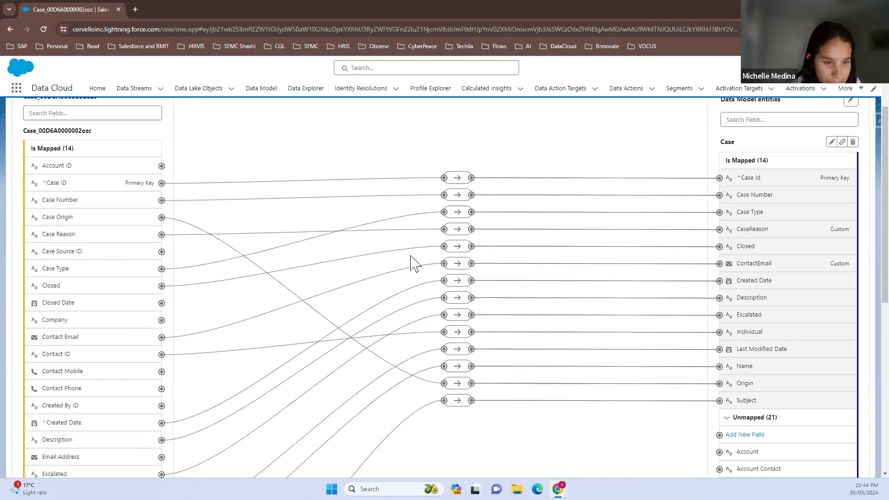
{"action": "left_click", "coordinate": [457, 230]}
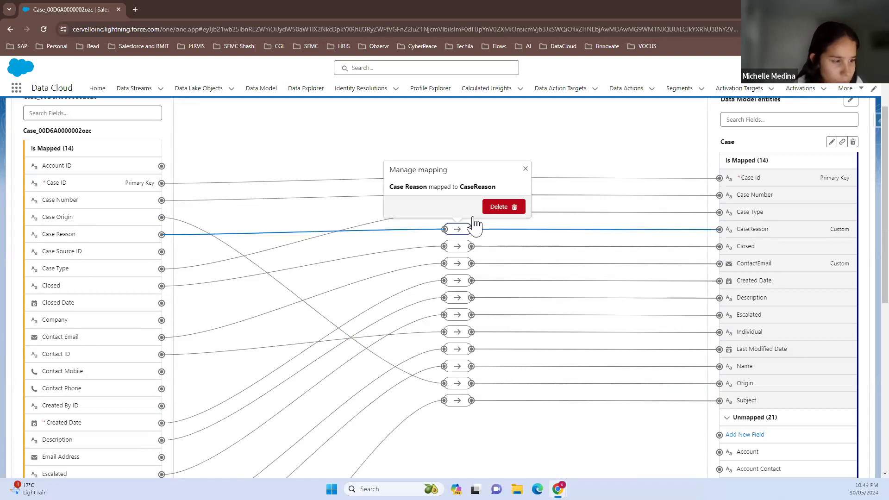
{"action": "left_click", "coordinate": [525, 170]}
Map the Closed Date source field to the unmapped Closed Date Time field of the Case object
{"action": "scroll", "coordinate": [758, 377], "scroll_direction": "down", "scroll_amount": 4}
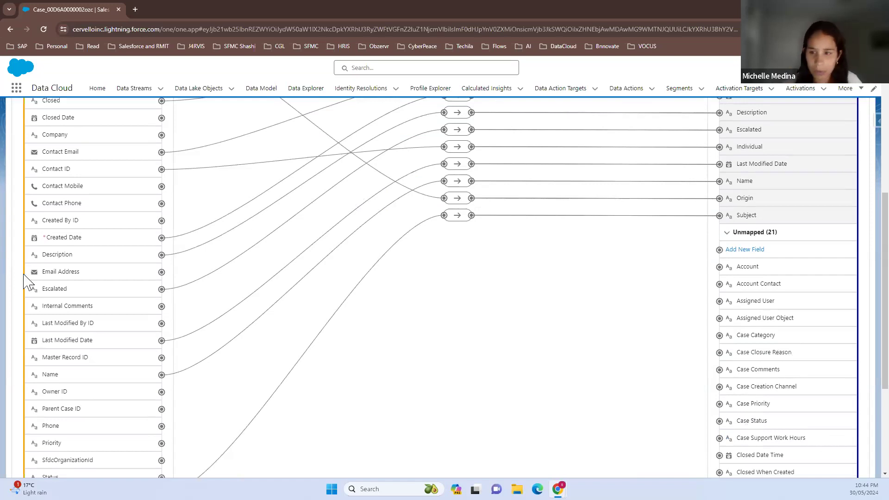
{"action": "left_click", "coordinate": [49, 122]}
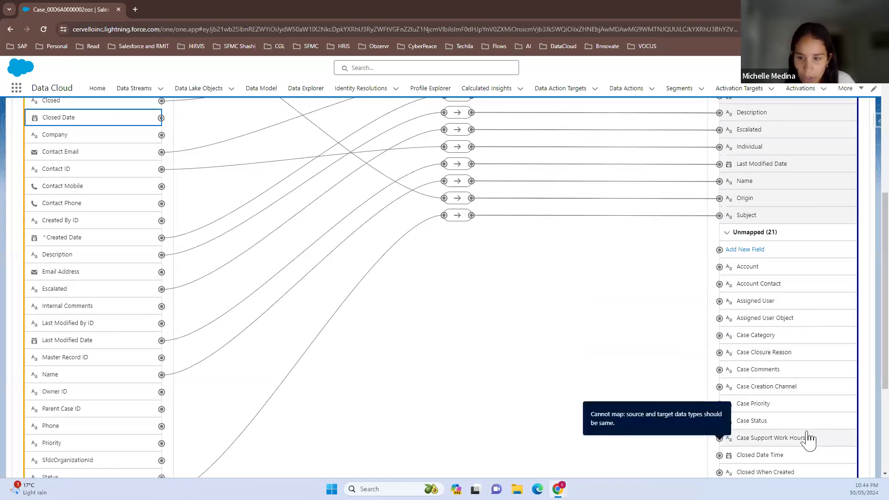
{"action": "left_click", "coordinate": [774, 459]}
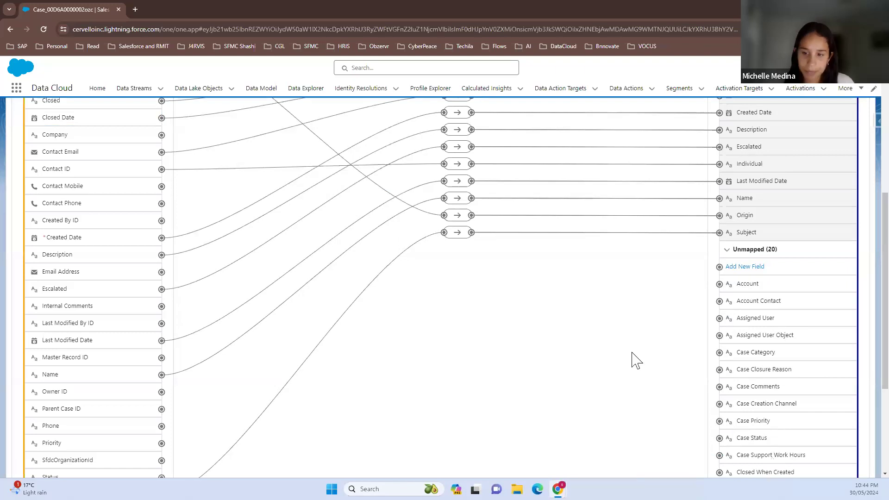
Look through the Case object's unmapped fields for a suitable target for the Contact Phone source field
{"action": "scroll", "coordinate": [222, 194], "scroll_direction": "up", "scroll_amount": 1}
{"action": "scroll", "coordinate": [222, 192], "scroll_direction": "up", "scroll_amount": 2}
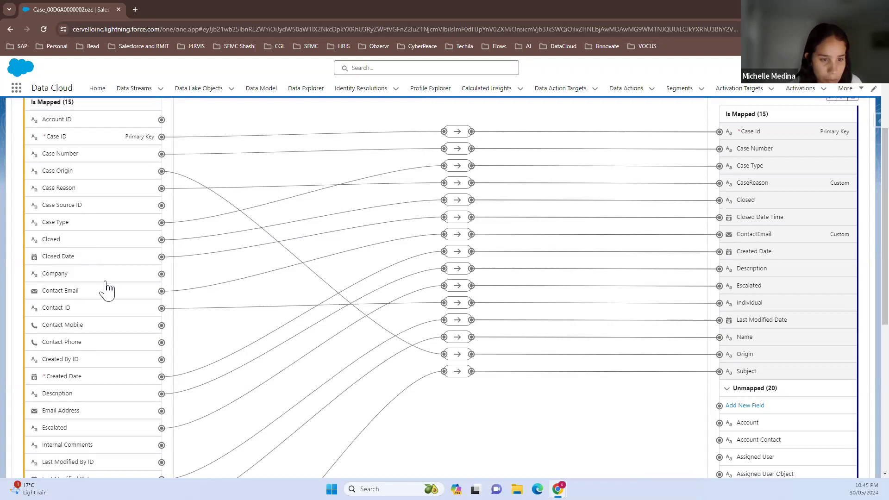
{"action": "left_click", "coordinate": [129, 352]}
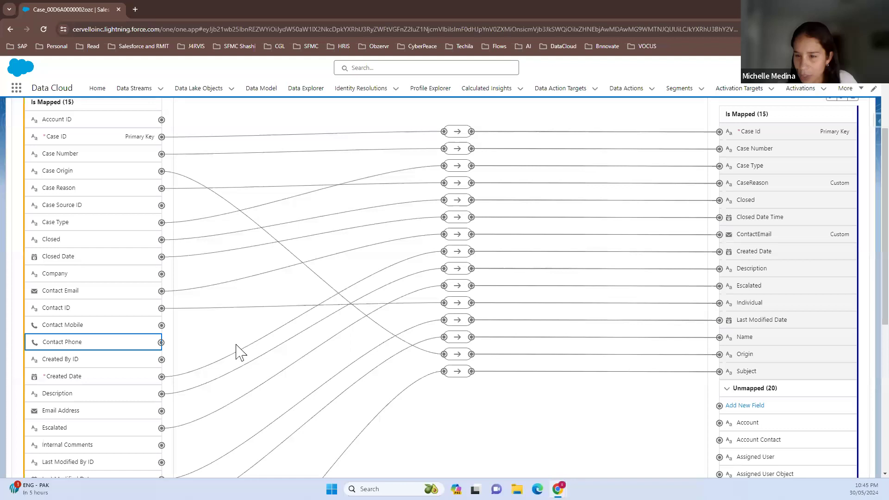
{"action": "scroll", "coordinate": [799, 347], "scroll_direction": "down", "scroll_amount": 5}
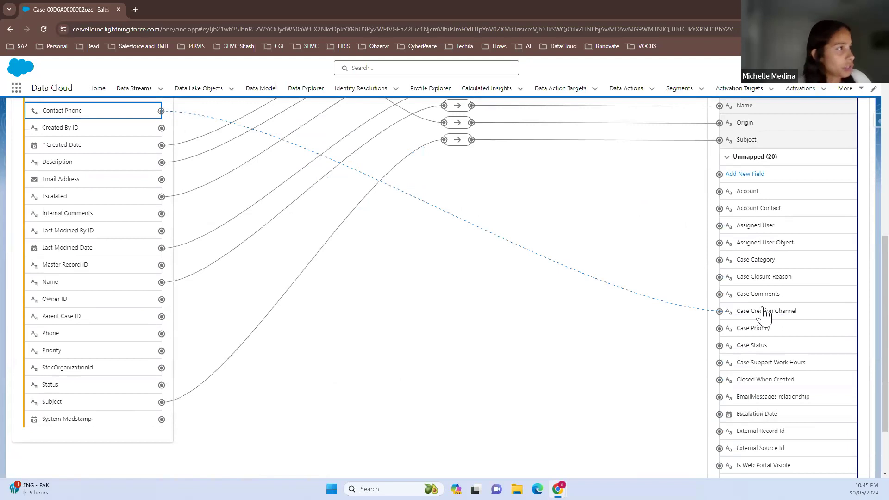
{"action": "scroll", "coordinate": [770, 394], "scroll_direction": "down", "scroll_amount": 2}
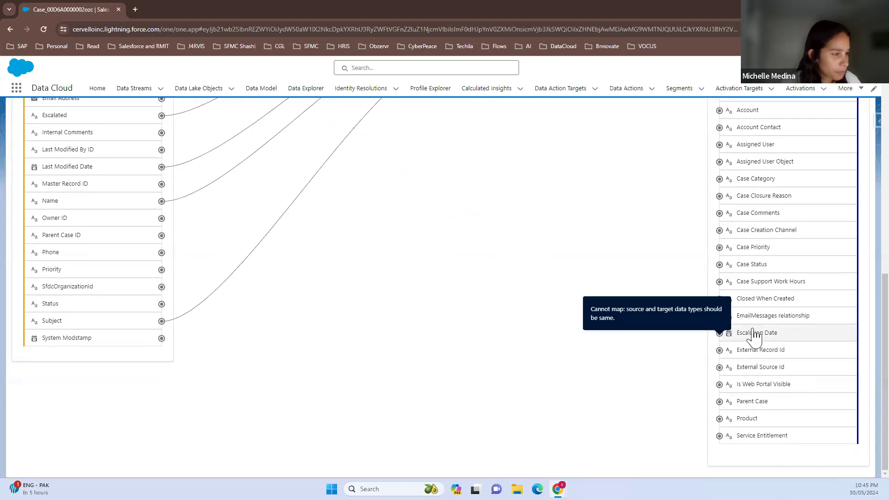
{"action": "scroll", "coordinate": [754, 257], "scroll_direction": "up", "scroll_amount": 2}
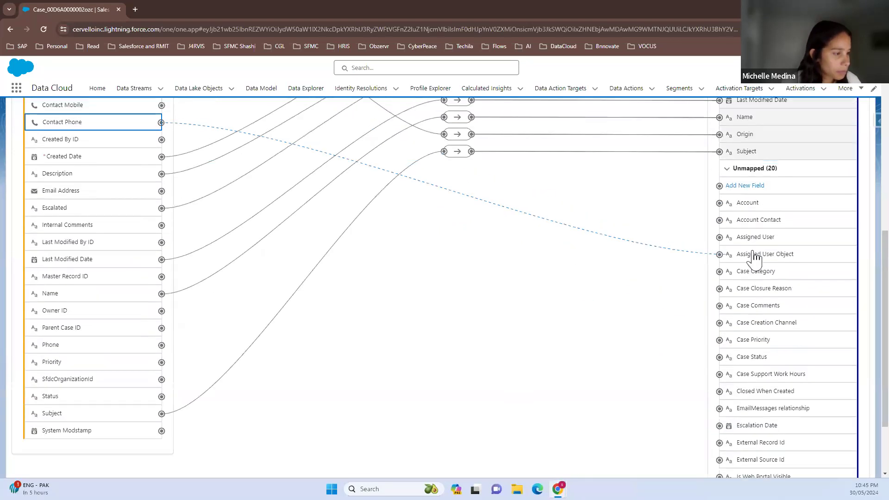
{"action": "left_click", "coordinate": [603, 228]}
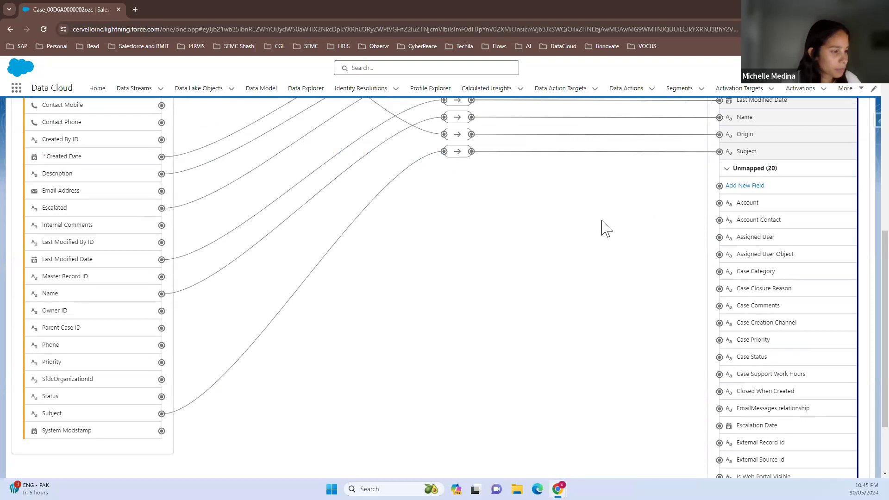
{"action": "scroll", "coordinate": [607, 250], "scroll_direction": "up", "scroll_amount": 1}
{"action": "scroll", "coordinate": [603, 256], "scroll_direction": "up", "scroll_amount": 2}
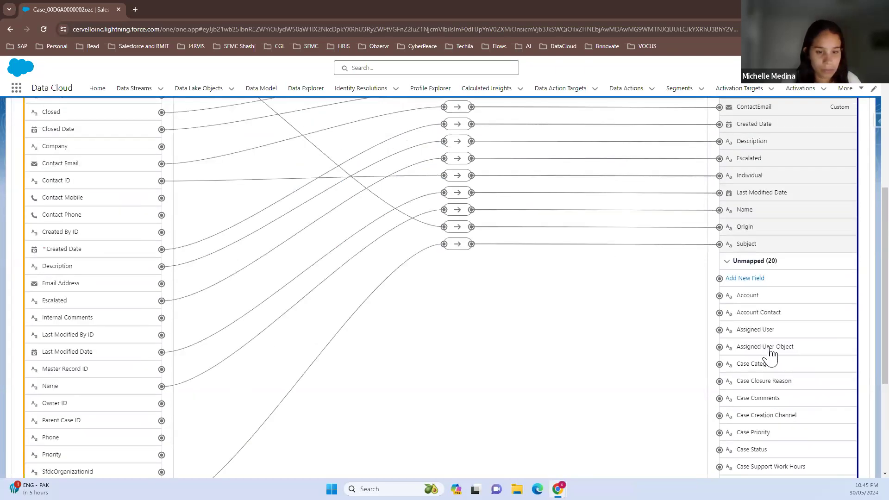
{"action": "scroll", "coordinate": [771, 343], "scroll_direction": "up", "scroll_amount": 4}
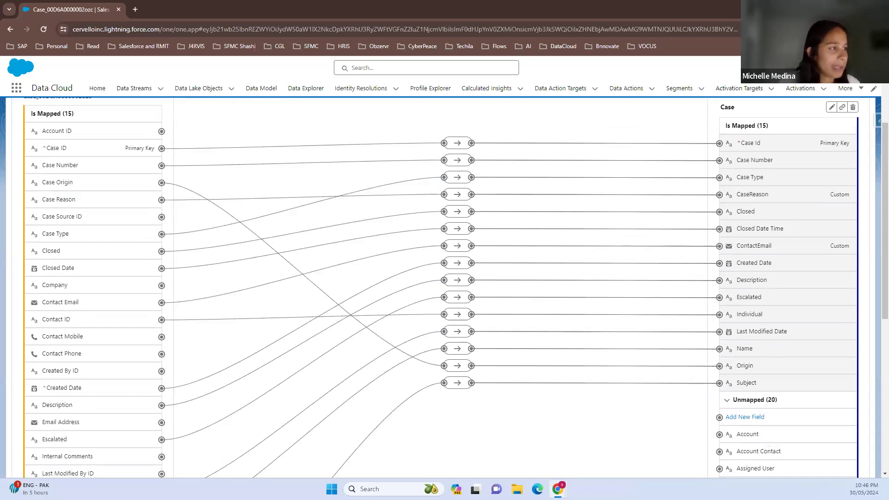
{"action": "key", "text": "ctrl+f"}
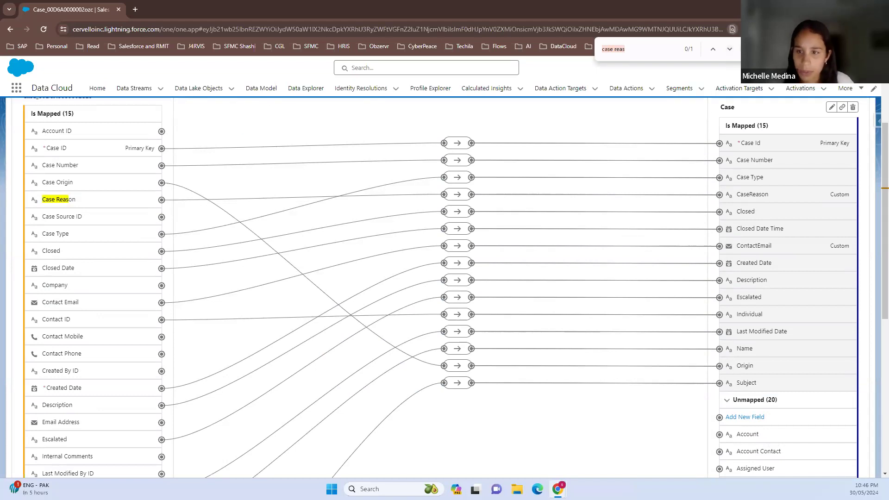
{"action": "left_click", "coordinate": [744, 49]}
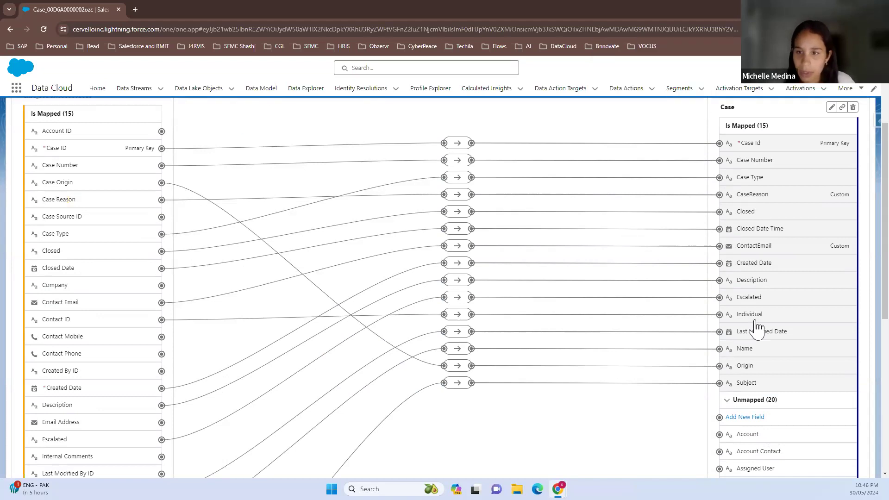
Save the pending mappings between the Case data stream and the Case object
{"action": "left_click", "coordinate": [758, 417]}
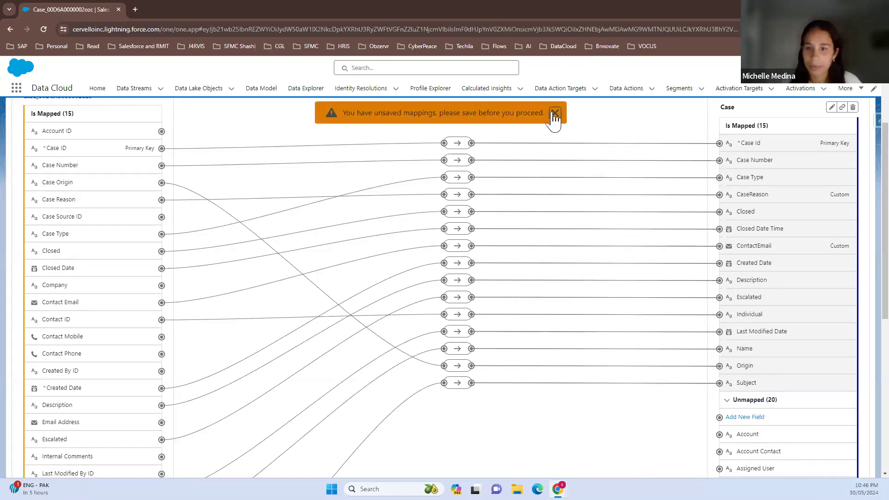
{"action": "left_click", "coordinate": [554, 113]}
{"action": "scroll", "coordinate": [829, 176], "scroll_direction": "up", "scroll_amount": 1}
{"action": "left_click", "coordinate": [854, 136]}
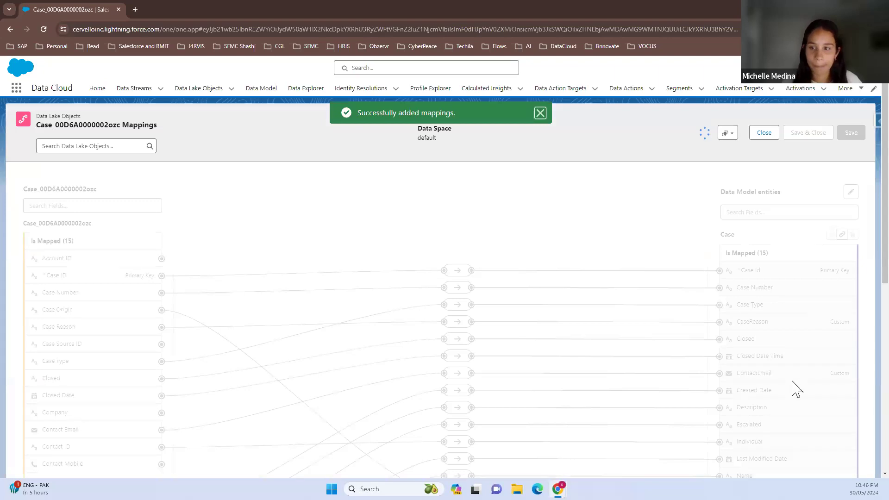
Add a new field to the Case object with label and API name ContactPhone and data type Phone, and save it
{"action": "scroll", "coordinate": [791, 391], "scroll_direction": "down", "scroll_amount": 3}
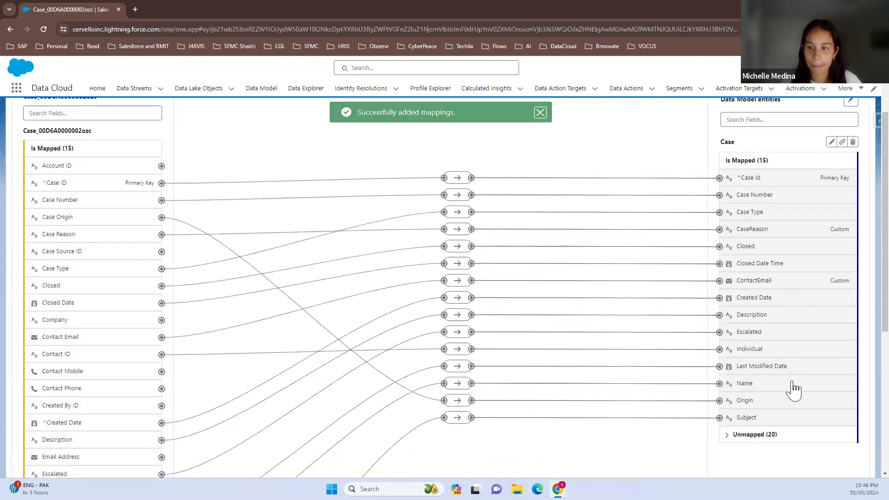
{"action": "left_click", "coordinate": [758, 399]}
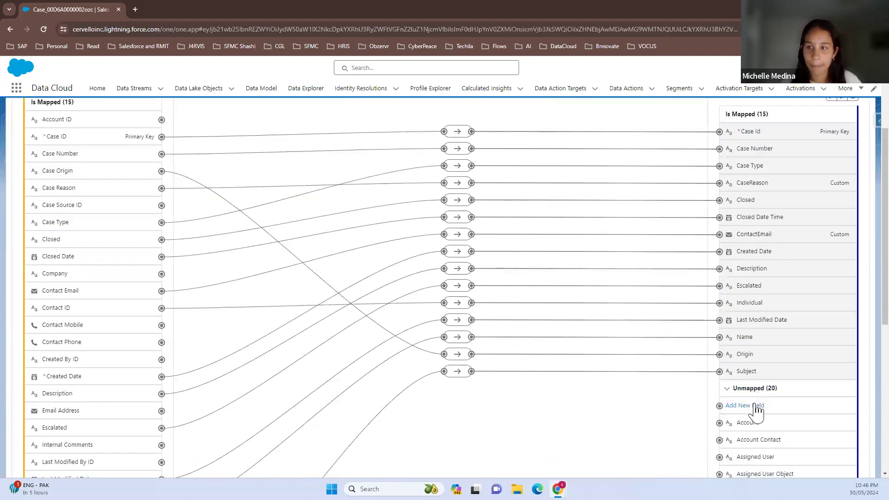
{"action": "left_click", "coordinate": [756, 406]}
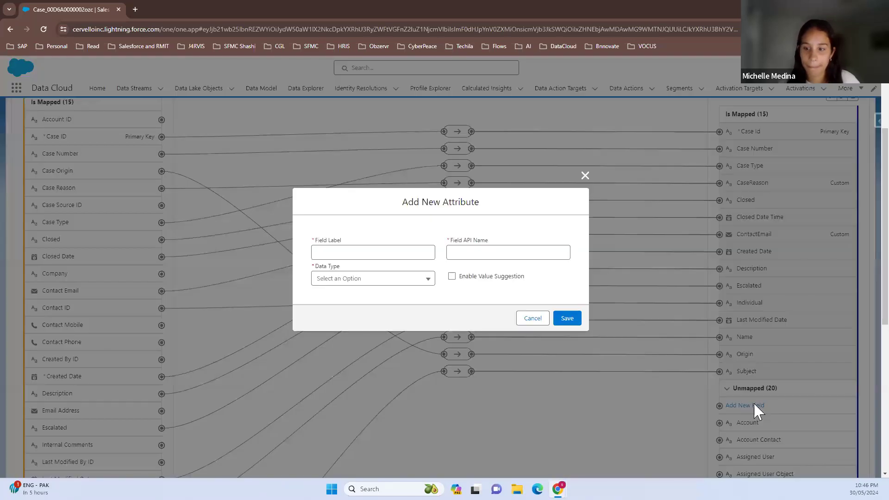
{"action": "left_click", "coordinate": [353, 250]}
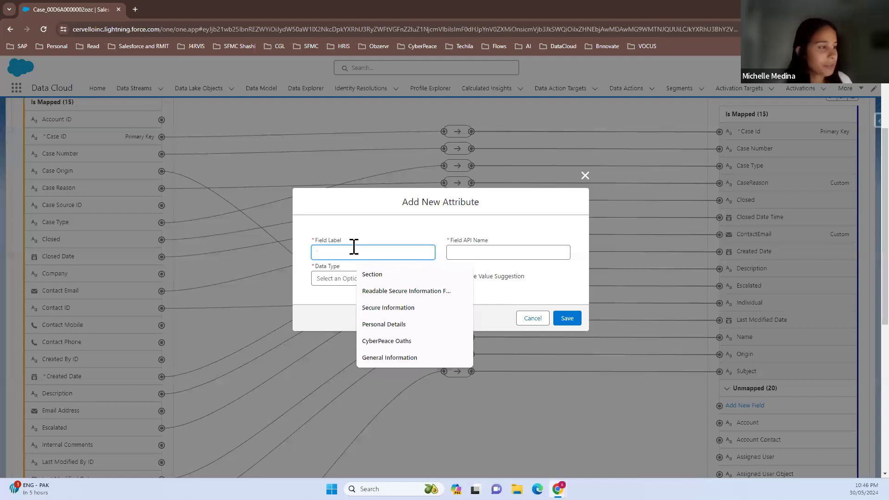
{"action": "type", "text": "ContactPhone"}
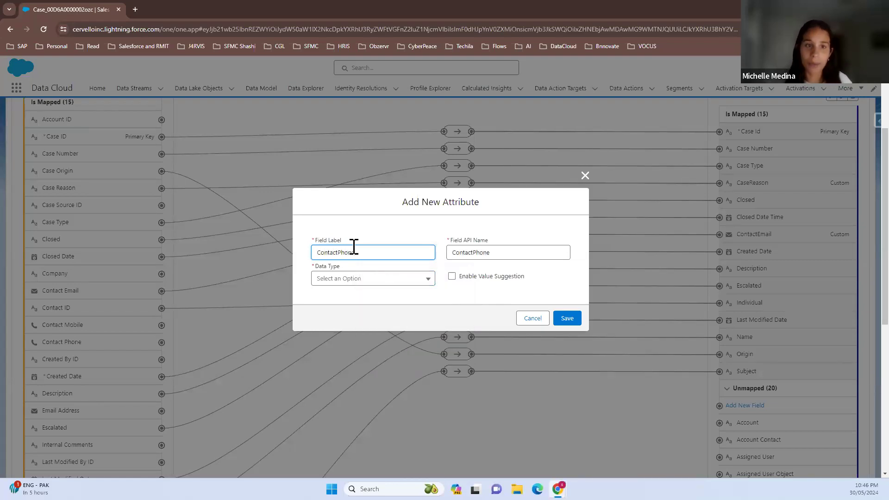
{"action": "left_click", "coordinate": [348, 279]}
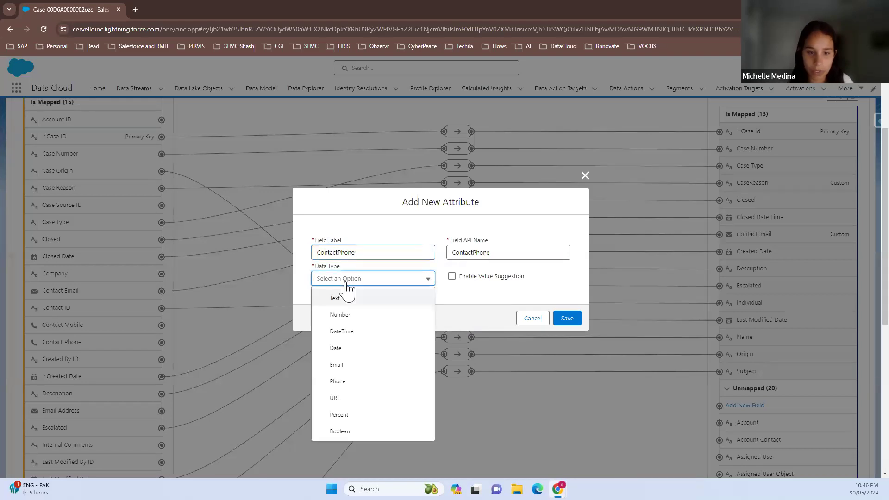
{"action": "left_click", "coordinate": [353, 381]}
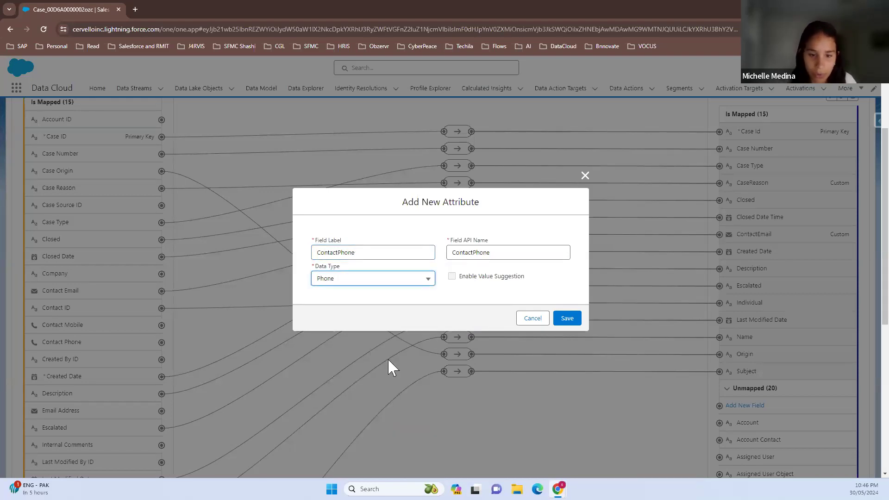
{"action": "left_click", "coordinate": [569, 320]}
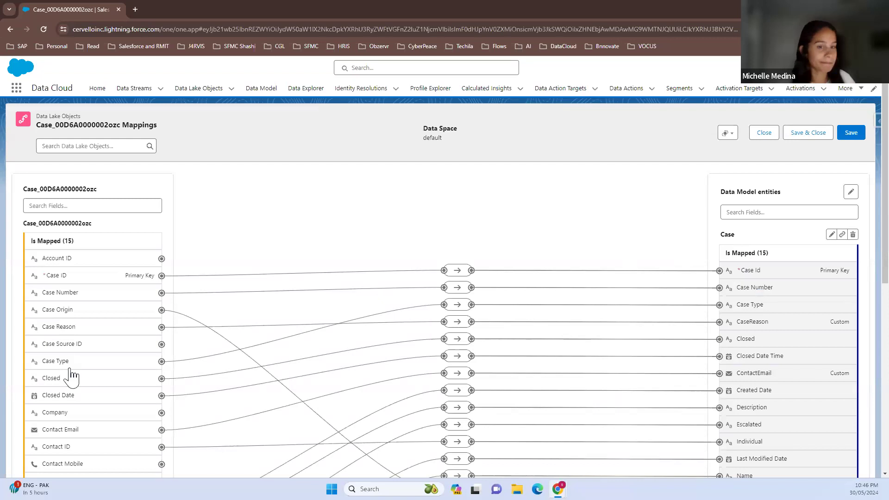
Map the Contact Phone source field to the custom ContactPhone field of the Case object and check the mapping link
{"action": "scroll", "coordinate": [70, 394], "scroll_direction": "down", "scroll_amount": 1}
{"action": "scroll", "coordinate": [68, 409], "scroll_direction": "down", "scroll_amount": 1}
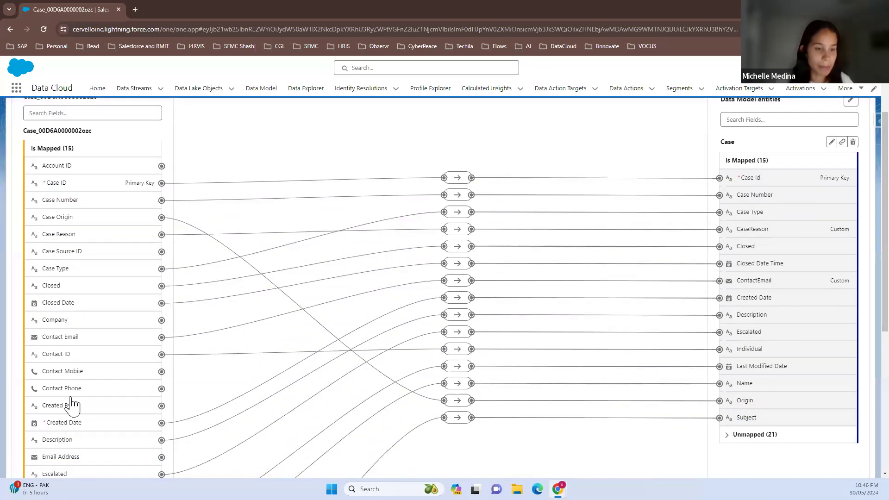
{"action": "left_click", "coordinate": [73, 392]}
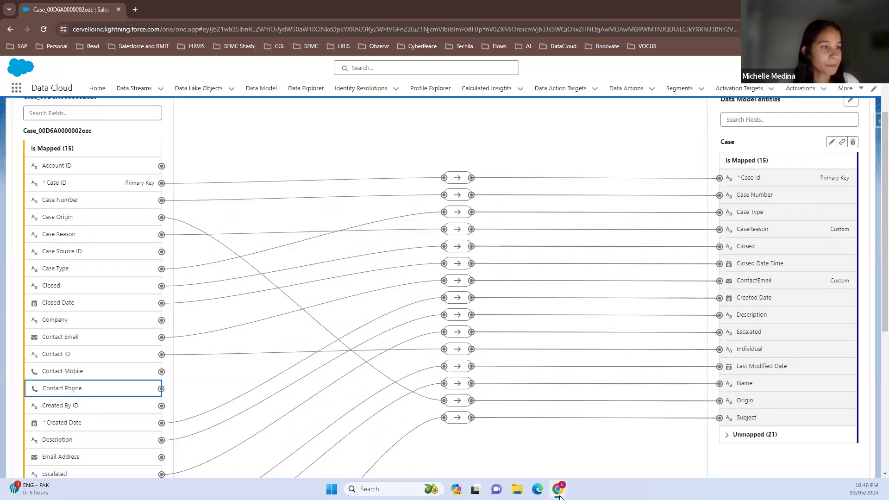
{"action": "left_click", "coordinate": [747, 435]}
{"action": "scroll", "coordinate": [752, 442], "scroll_direction": "down", "scroll_amount": 1}
{"action": "scroll", "coordinate": [752, 442], "scroll_direction": "down", "scroll_amount": 5}
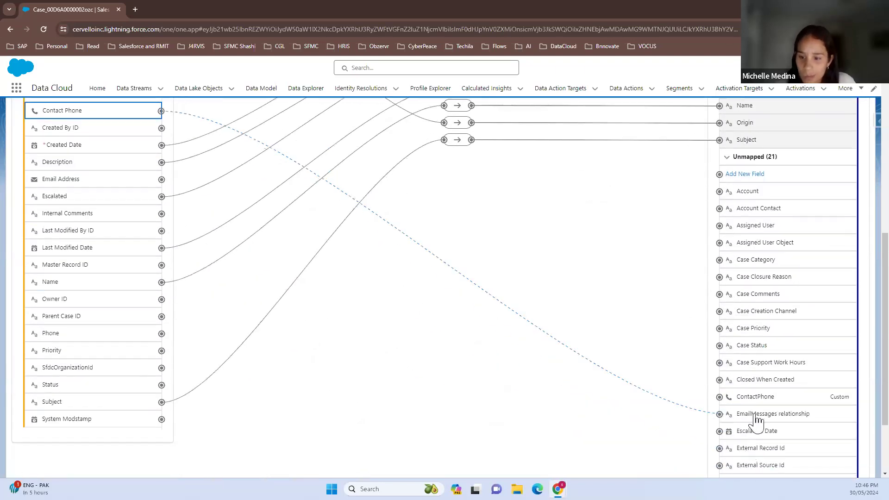
{"action": "left_click", "coordinate": [758, 397]}
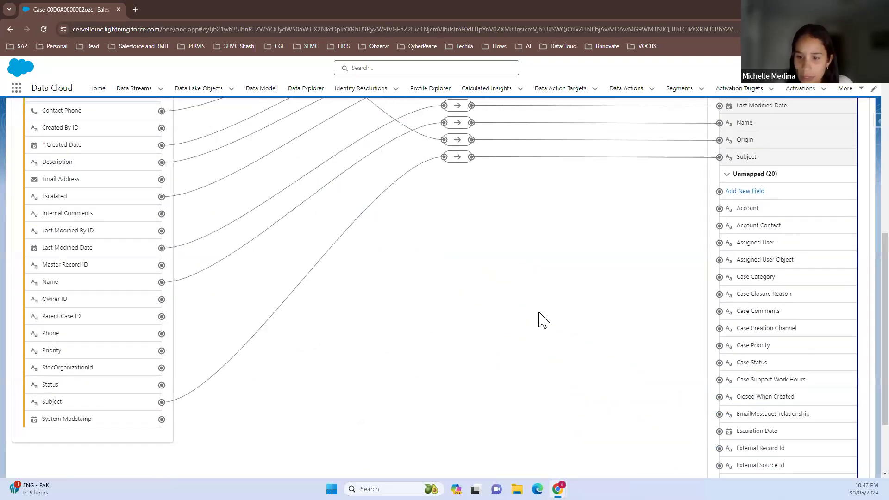
{"action": "scroll", "coordinate": [540, 318], "scroll_direction": "up", "scroll_amount": 2}
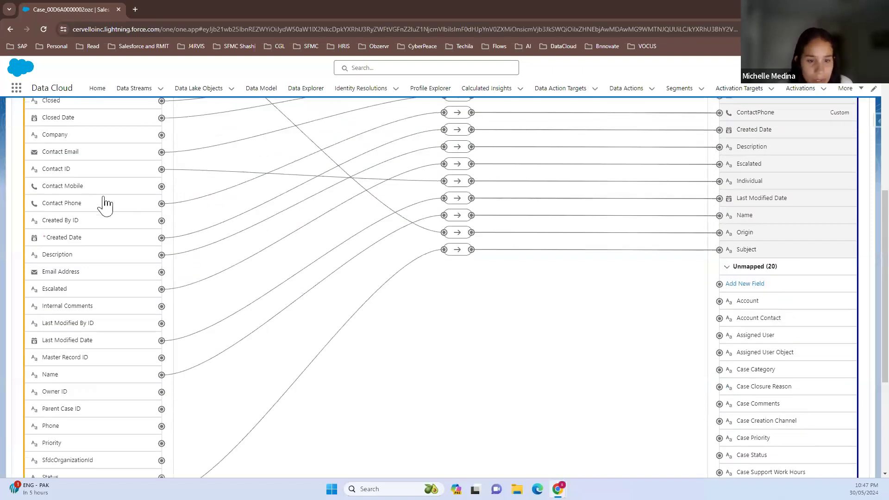
{"action": "left_click", "coordinate": [457, 113]}
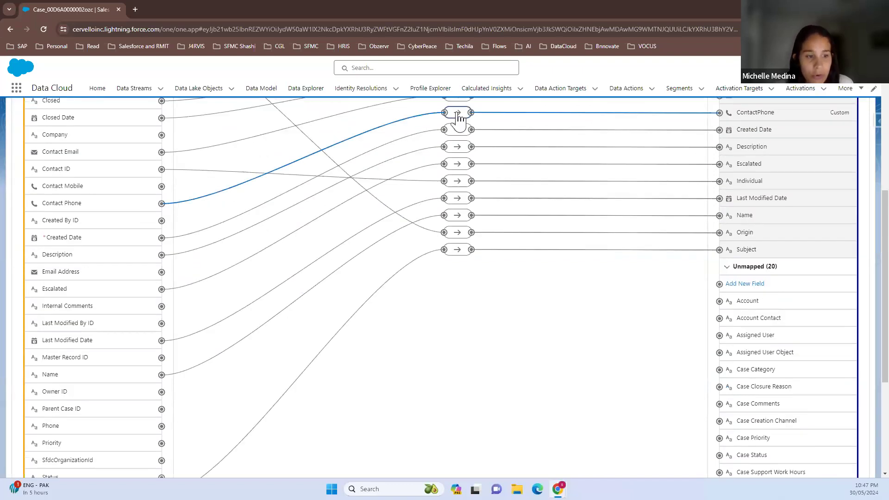
{"action": "left_click", "coordinate": [495, 343]}
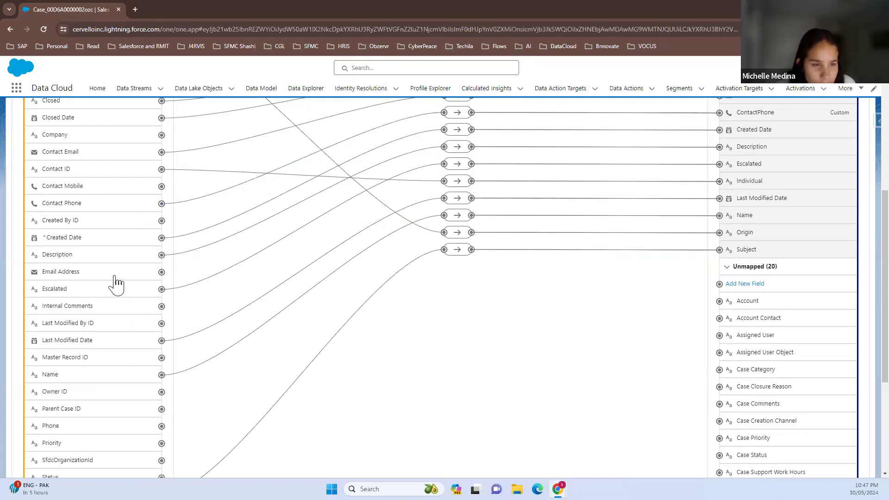
Map the Account ID source field to the Account field of the Case object and check the mapping link
{"action": "scroll", "coordinate": [79, 230], "scroll_direction": "up", "scroll_amount": 3}
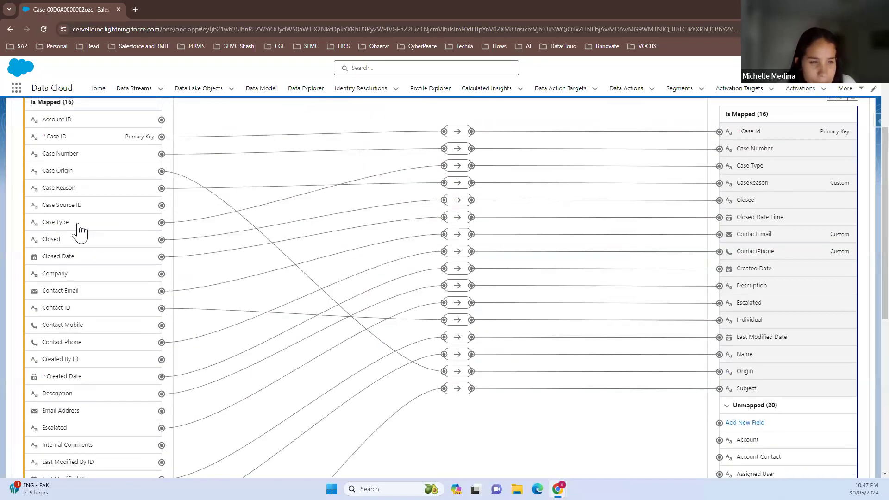
{"action": "scroll", "coordinate": [80, 230], "scroll_direction": "up", "scroll_amount": 1}
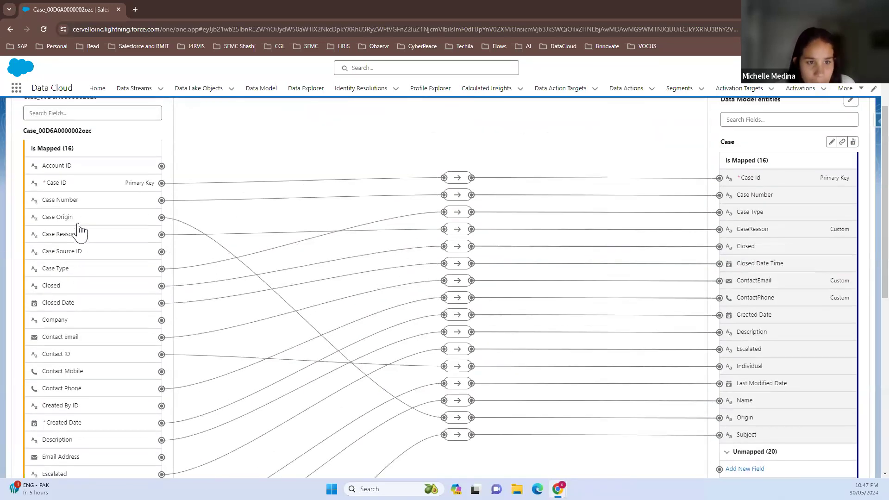
{"action": "left_click", "coordinate": [86, 169]}
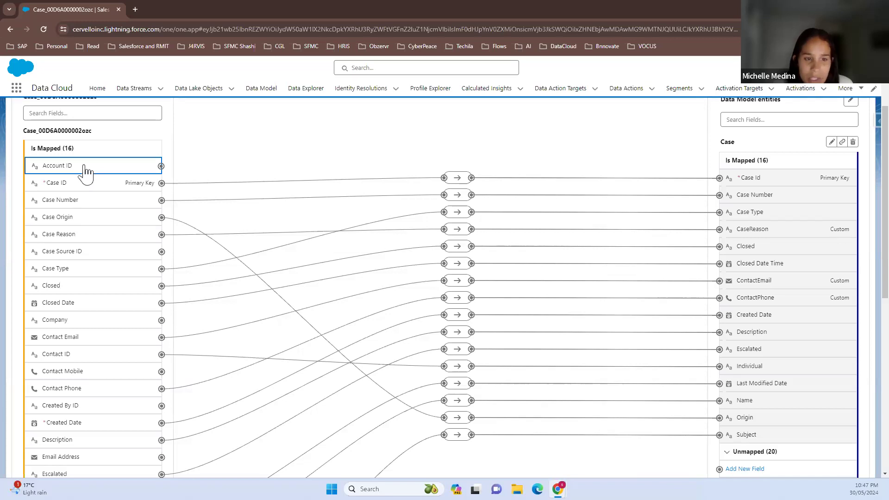
{"action": "scroll", "coordinate": [824, 428], "scroll_direction": "down", "scroll_amount": 2}
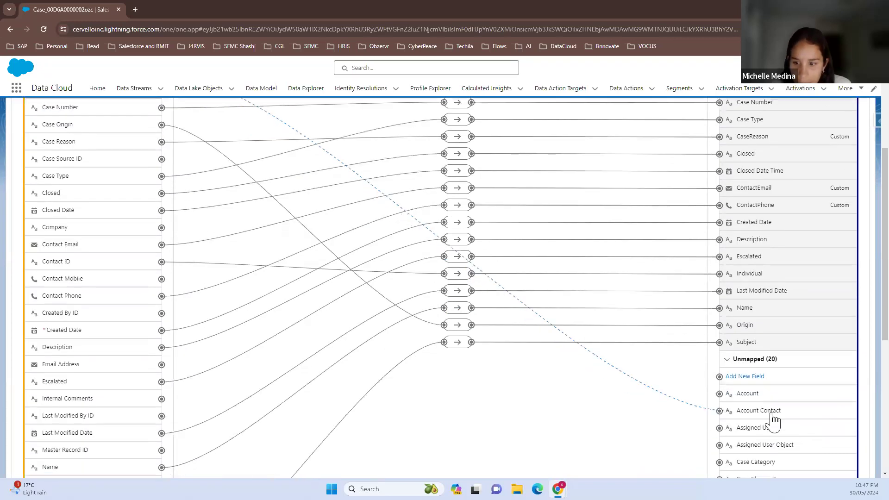
{"action": "left_click", "coordinate": [745, 395]}
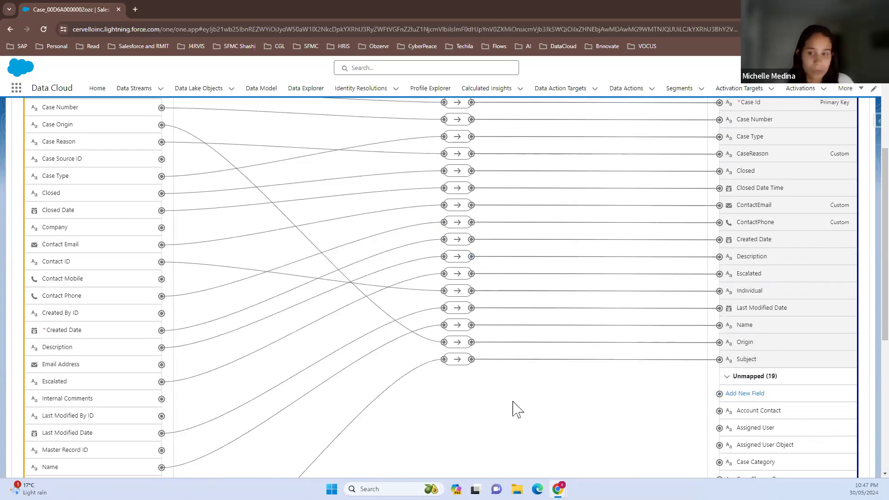
{"action": "scroll", "coordinate": [41, 206], "scroll_direction": "up", "scroll_amount": 2}
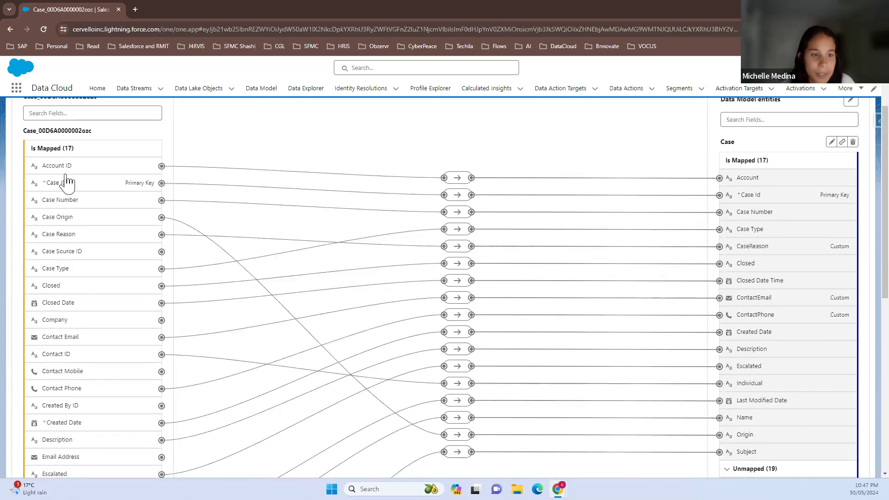
{"action": "left_click", "coordinate": [458, 179]}
{"action": "left_click", "coordinate": [572, 155]}
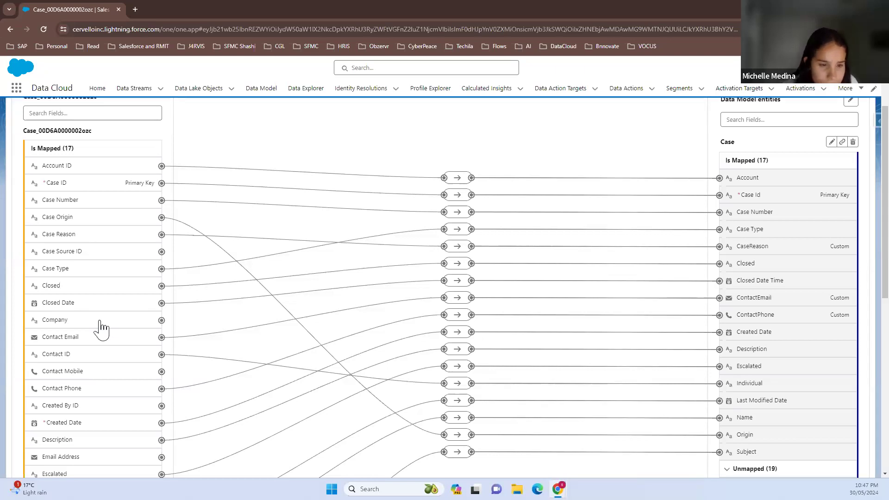
Map the Owner ID source field to the Assigned User field of the Case object
{"action": "scroll", "coordinate": [102, 329], "scroll_direction": "down", "scroll_amount": 3}
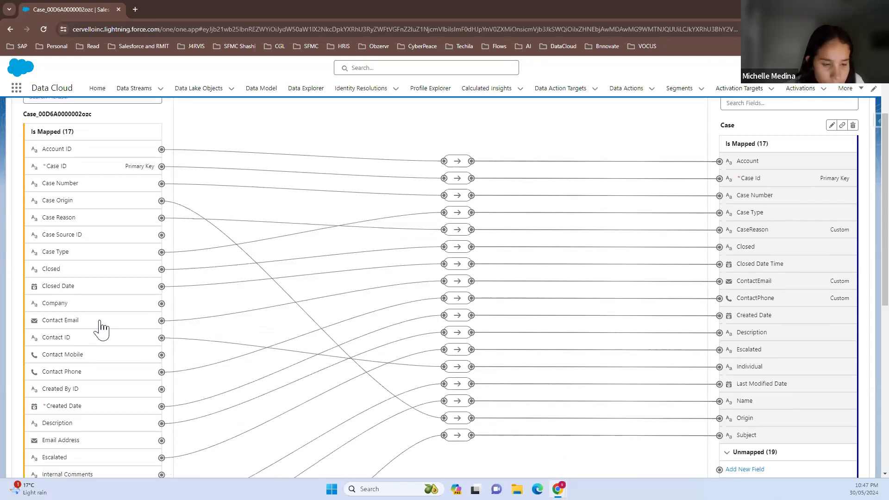
{"action": "scroll", "coordinate": [100, 329], "scroll_direction": "down", "scroll_amount": 1}
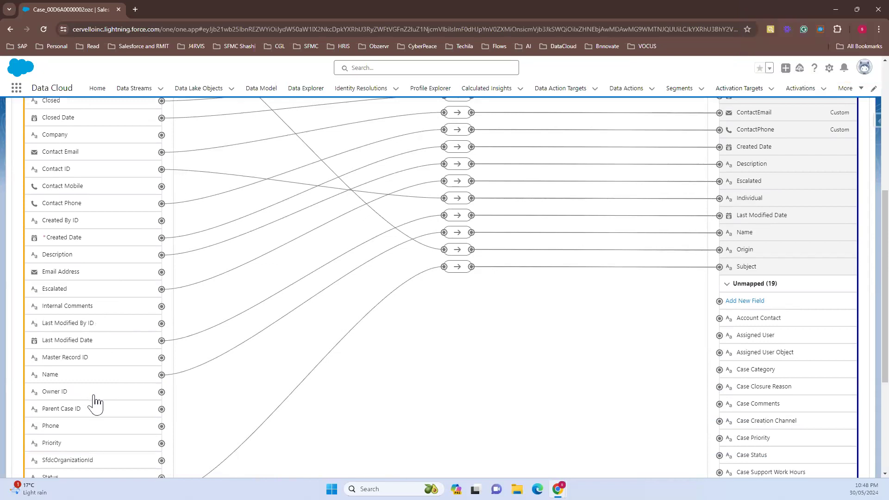
{"action": "scroll", "coordinate": [96, 404], "scroll_direction": "down", "scroll_amount": 1}
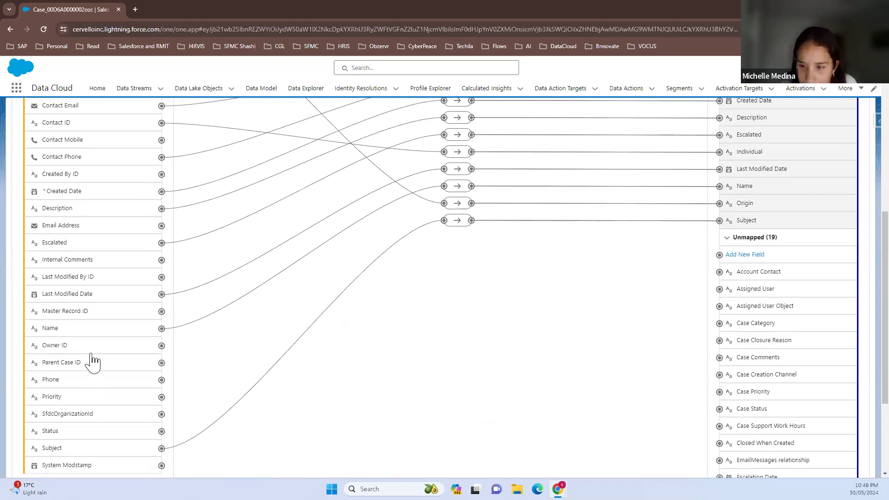
{"action": "left_click", "coordinate": [93, 348]}
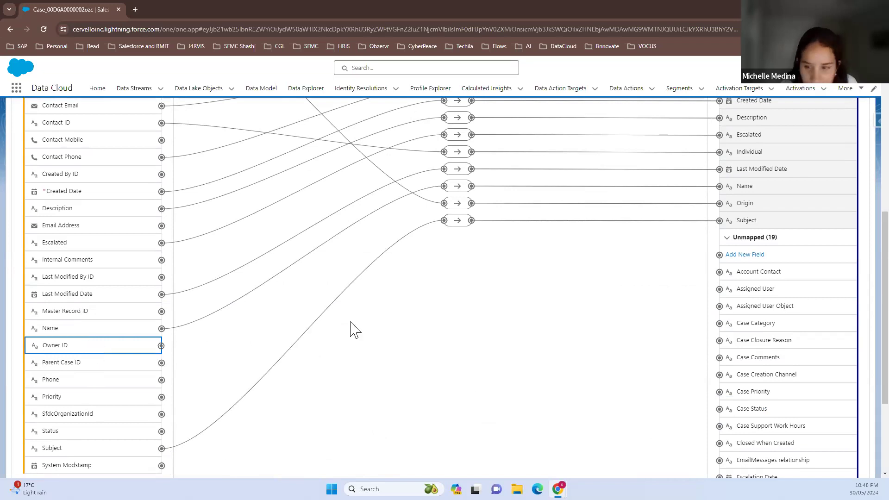
{"action": "scroll", "coordinate": [717, 322], "scroll_direction": "down", "scroll_amount": 1}
{"action": "scroll", "coordinate": [718, 323], "scroll_direction": "down", "scroll_amount": 2}
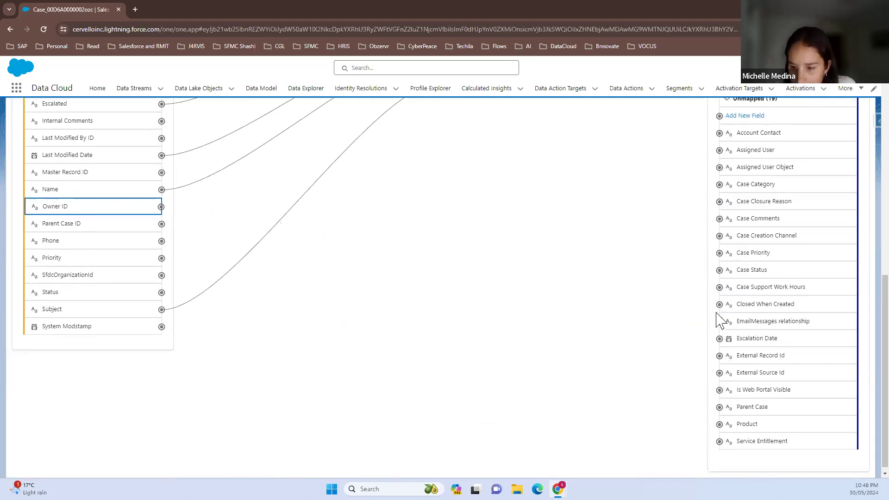
{"action": "scroll", "coordinate": [704, 313], "scroll_direction": "up", "scroll_amount": 1}
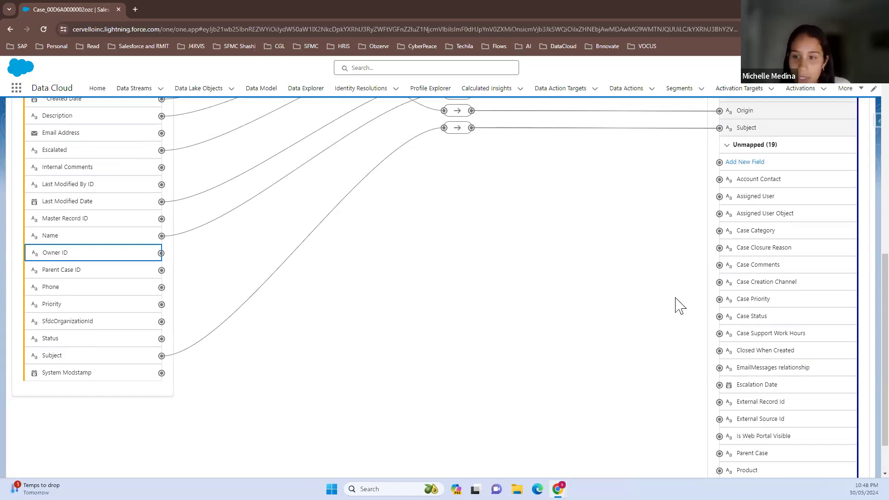
{"action": "left_click", "coordinate": [749, 200]}
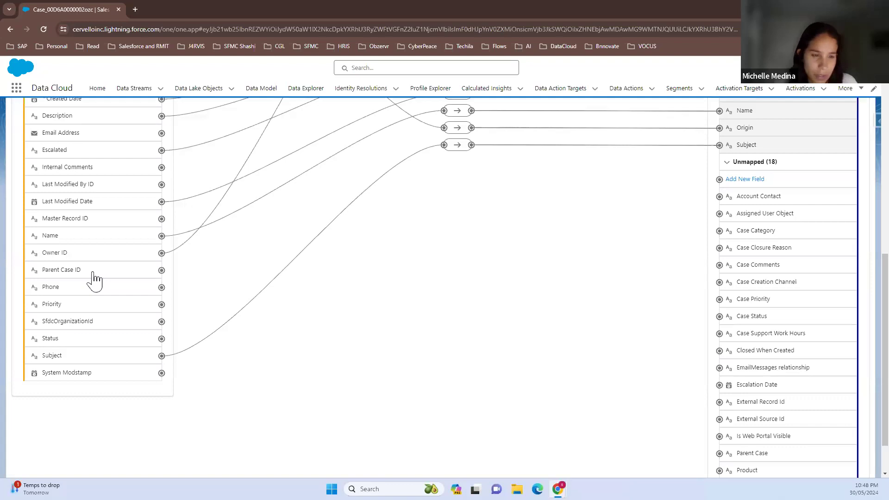
Map the source fields Internal Comments to Case Comments and Priority to Case Priority
{"action": "left_click", "coordinate": [99, 171]}
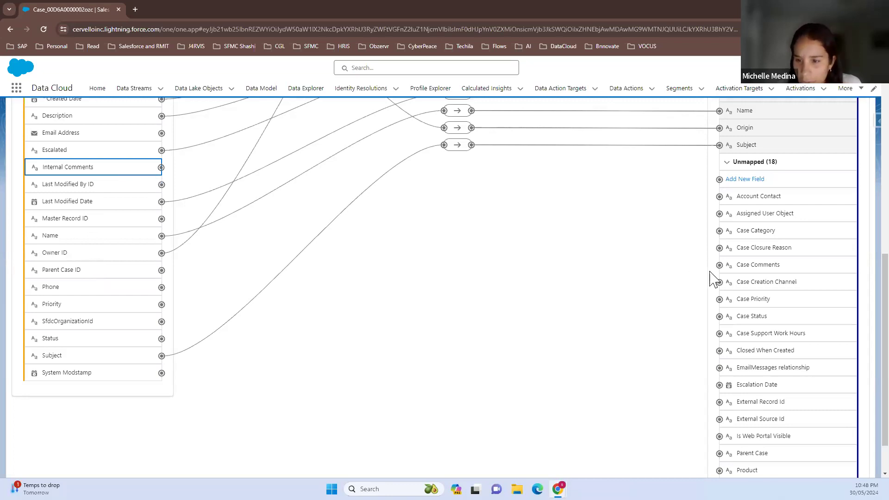
{"action": "scroll", "coordinate": [775, 417], "scroll_direction": "down", "scroll_amount": 1}
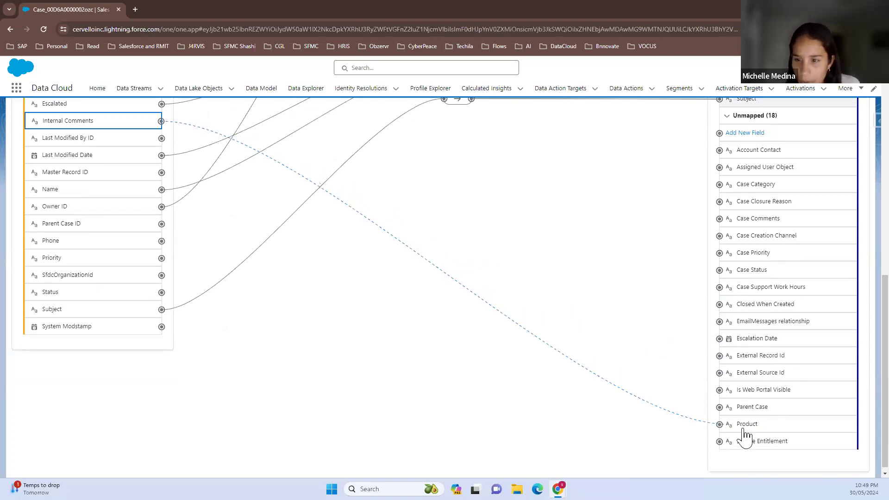
{"action": "left_click", "coordinate": [754, 223]}
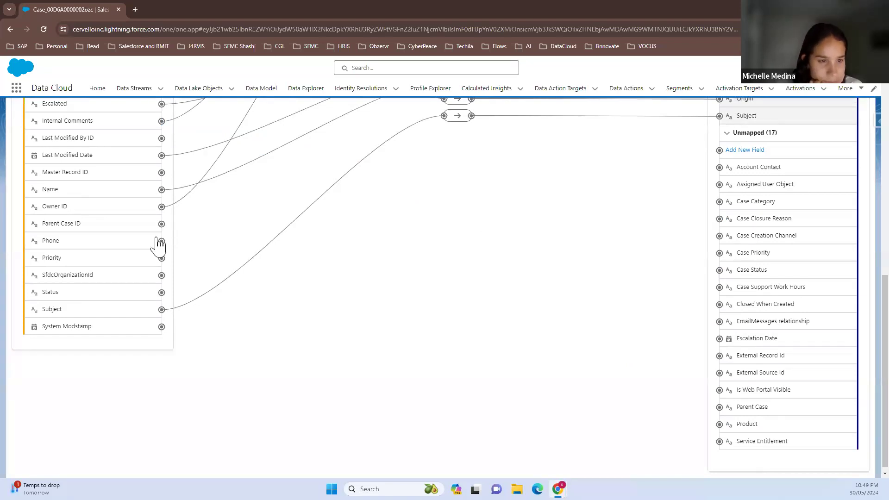
{"action": "left_click", "coordinate": [134, 261]}
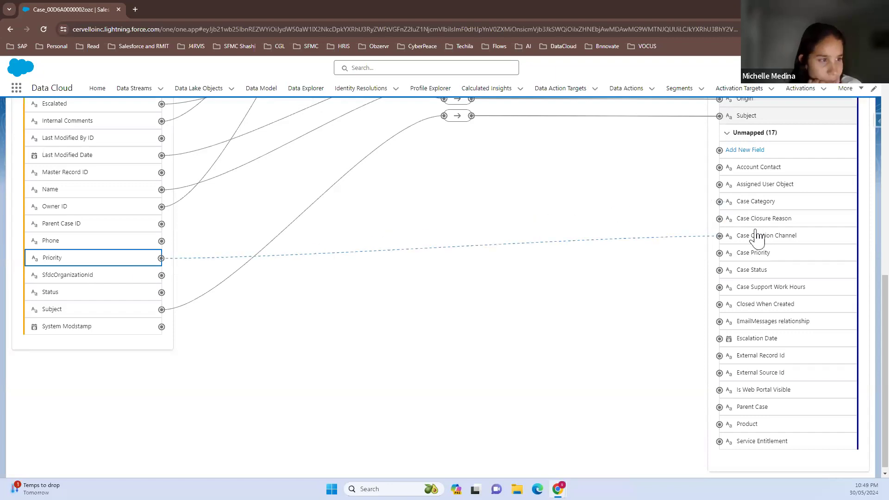
{"action": "left_click", "coordinate": [754, 253]}
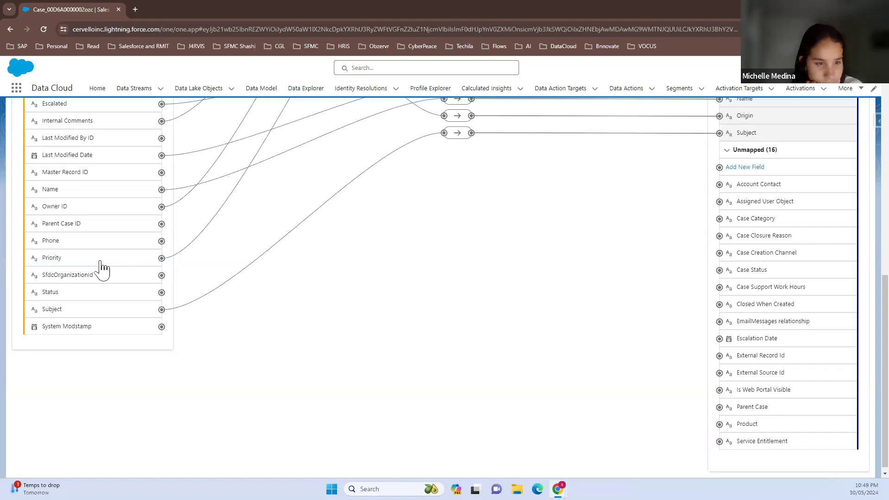
Map the source fields Status to Case Status and Parent Case ID to Parent Case
{"action": "left_click", "coordinate": [74, 296]}
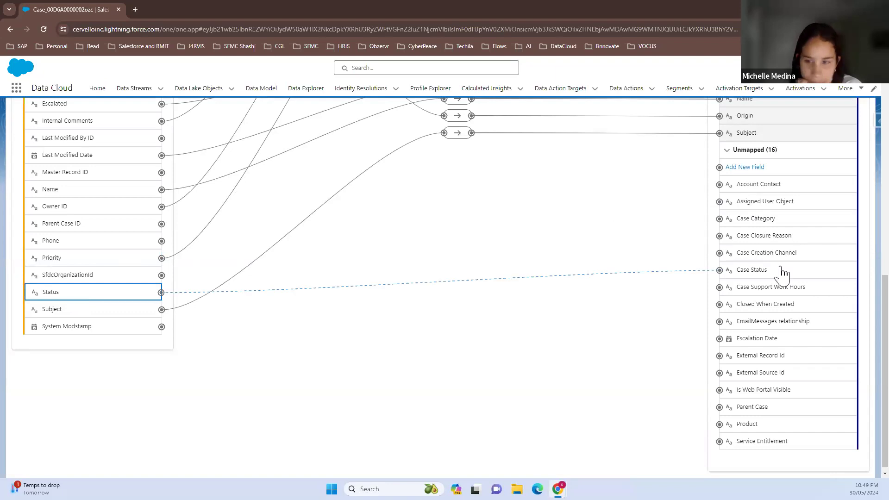
{"action": "left_click", "coordinate": [752, 271]}
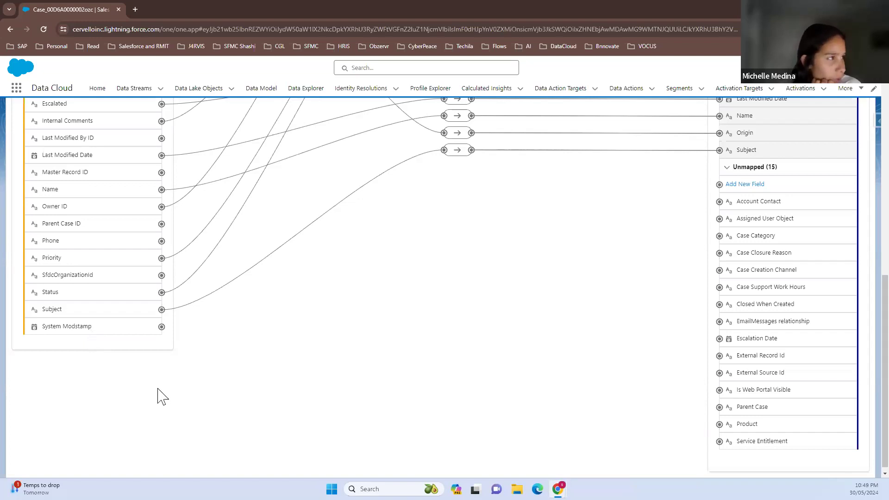
{"action": "left_click", "coordinate": [99, 226]}
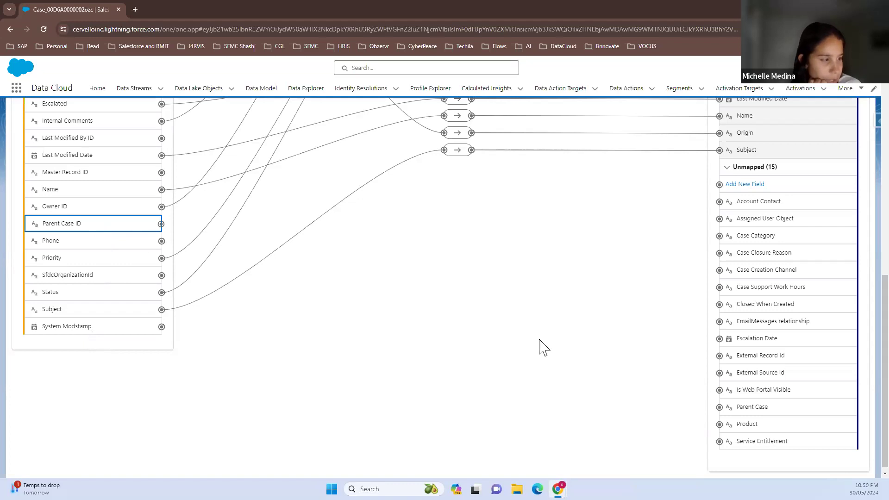
{"action": "left_click", "coordinate": [759, 412]}
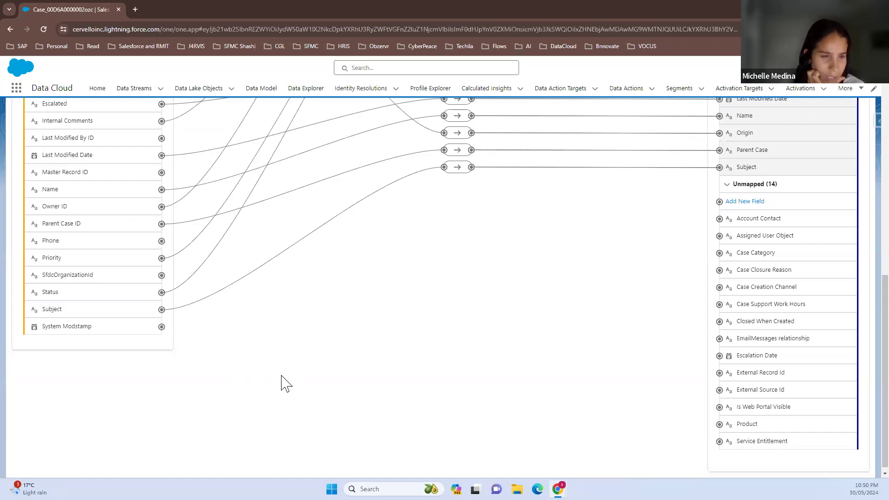
Review the Case stream's source fields and the Case object's mapped and unmapped fields for any remaining matches
{"action": "scroll", "coordinate": [282, 383], "scroll_direction": "up", "scroll_amount": 5}
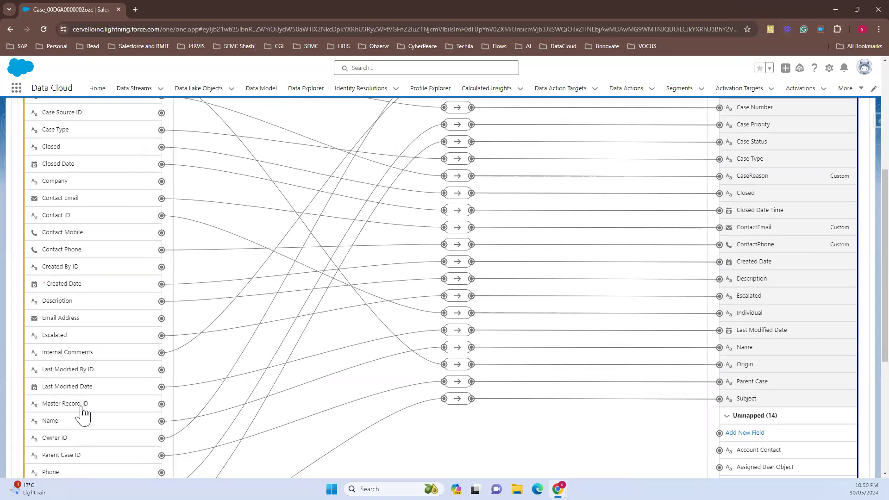
{"action": "scroll", "coordinate": [84, 413], "scroll_direction": "down", "scroll_amount": 2}
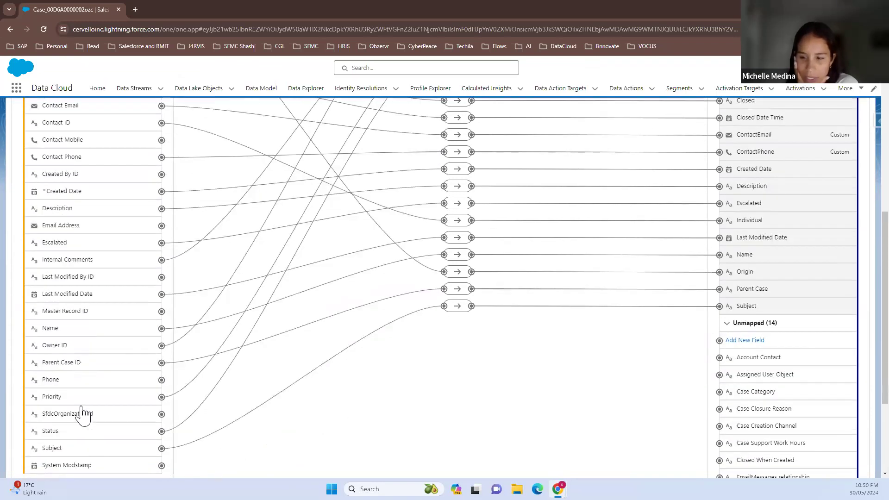
{"action": "scroll", "coordinate": [268, 467], "scroll_direction": "down", "scroll_amount": 1}
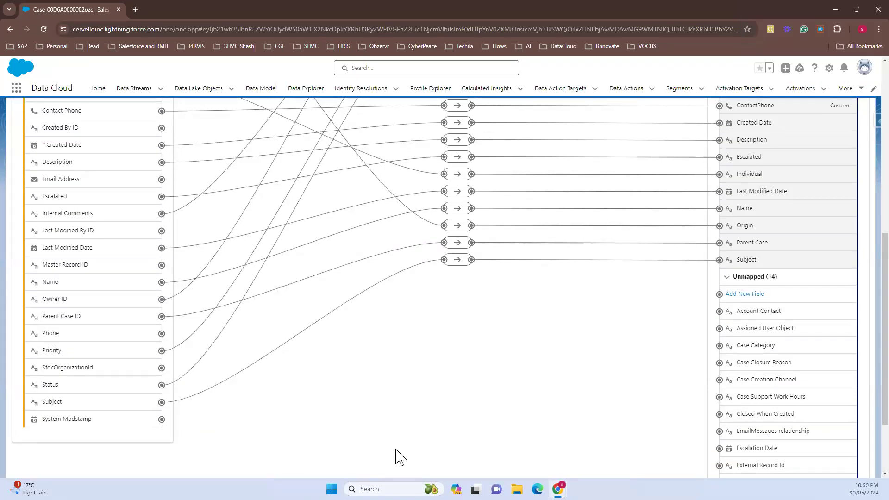
{"action": "scroll", "coordinate": [400, 458], "scroll_direction": "up", "scroll_amount": 2}
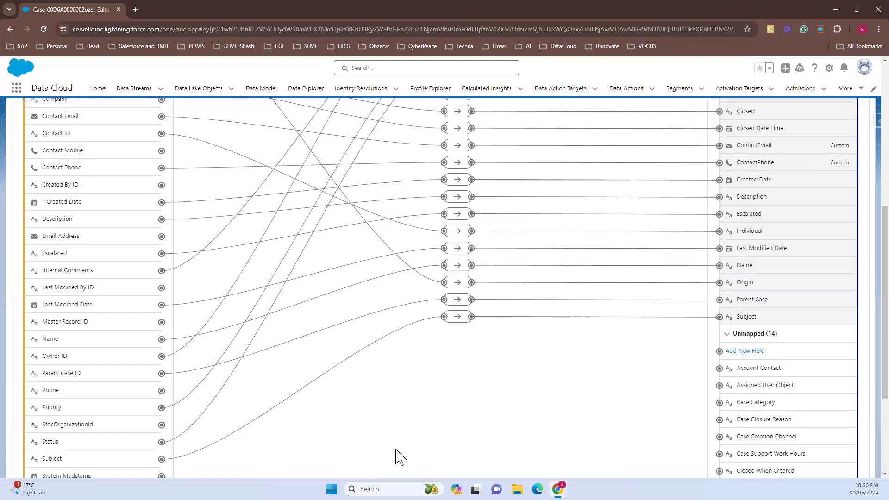
{"action": "scroll", "coordinate": [399, 458], "scroll_direction": "up", "scroll_amount": 6}
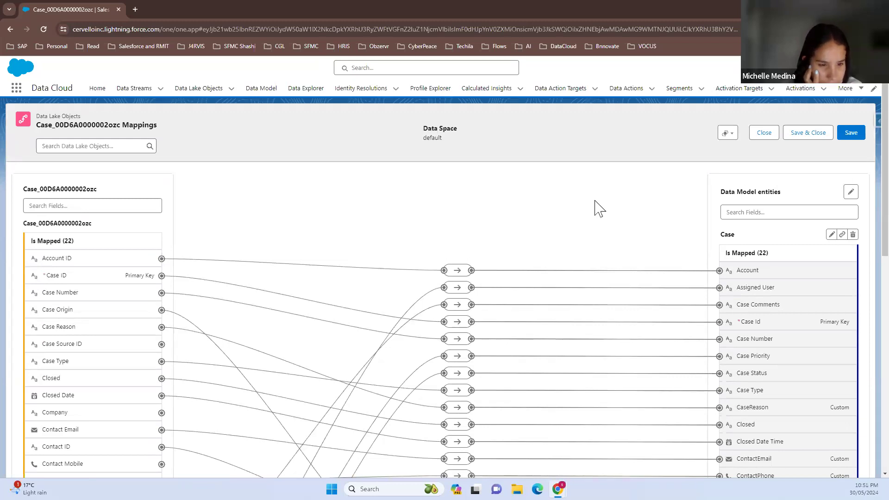
{"action": "scroll", "coordinate": [666, 302], "scroll_direction": "down", "scroll_amount": 2}
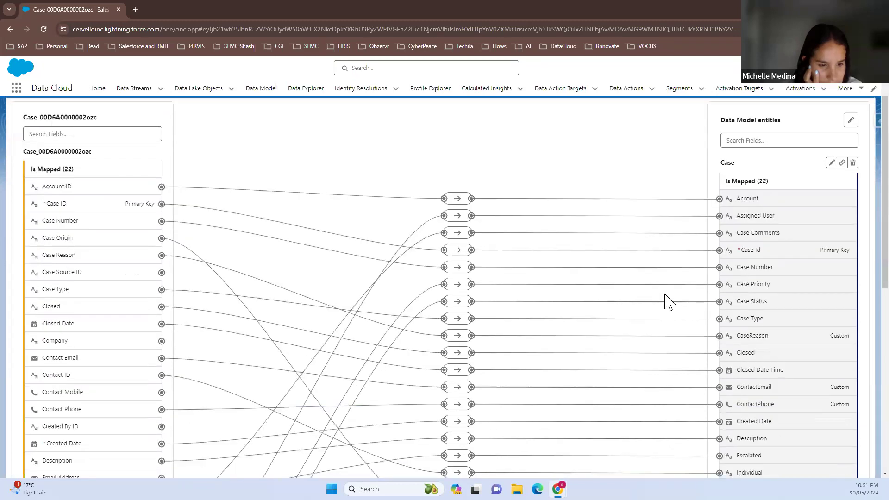
{"action": "scroll", "coordinate": [706, 363], "scroll_direction": "down", "scroll_amount": 4}
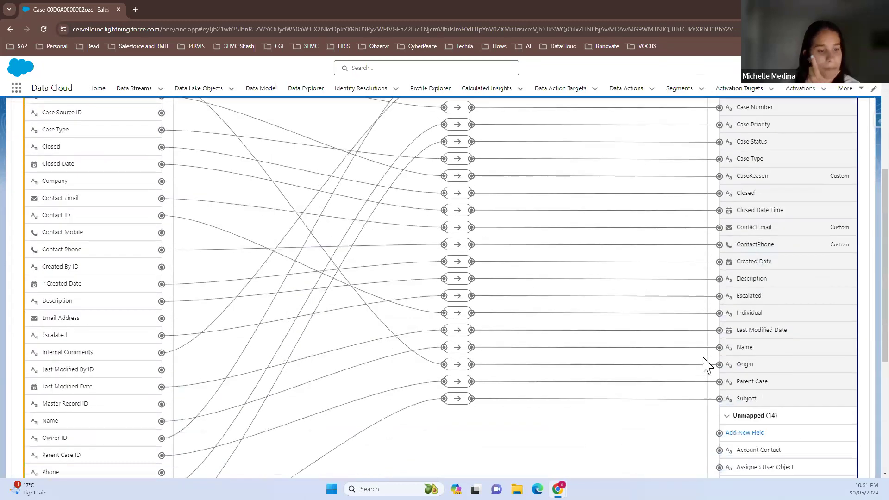
{"action": "scroll", "coordinate": [708, 366], "scroll_direction": "down", "scroll_amount": 2}
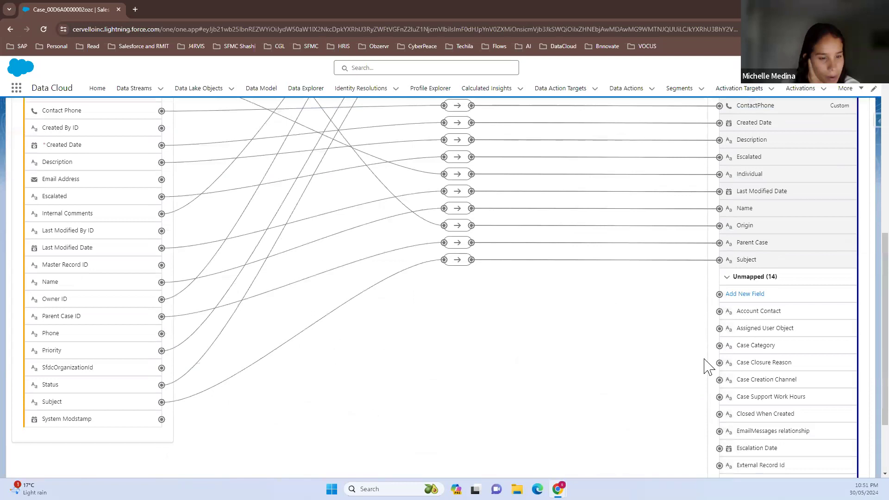
{"action": "scroll", "coordinate": [781, 381], "scroll_direction": "down", "scroll_amount": 2}
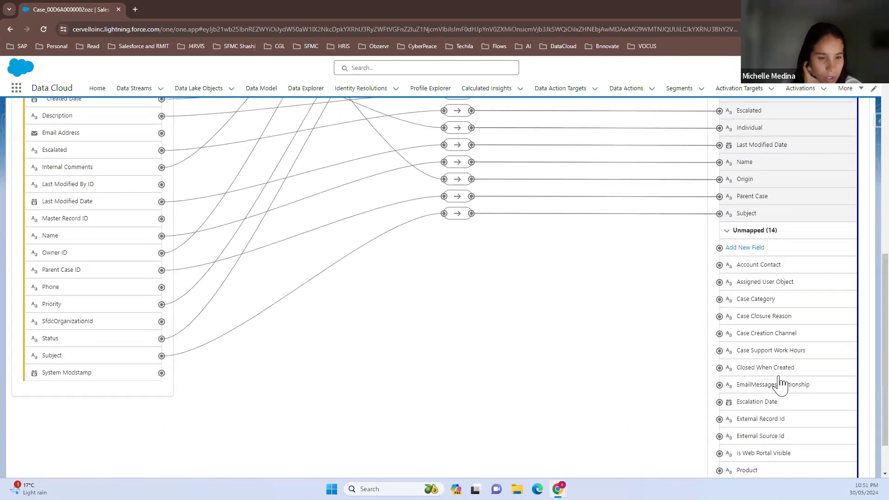
{"action": "scroll", "coordinate": [780, 375], "scroll_direction": "up", "scroll_amount": 10}
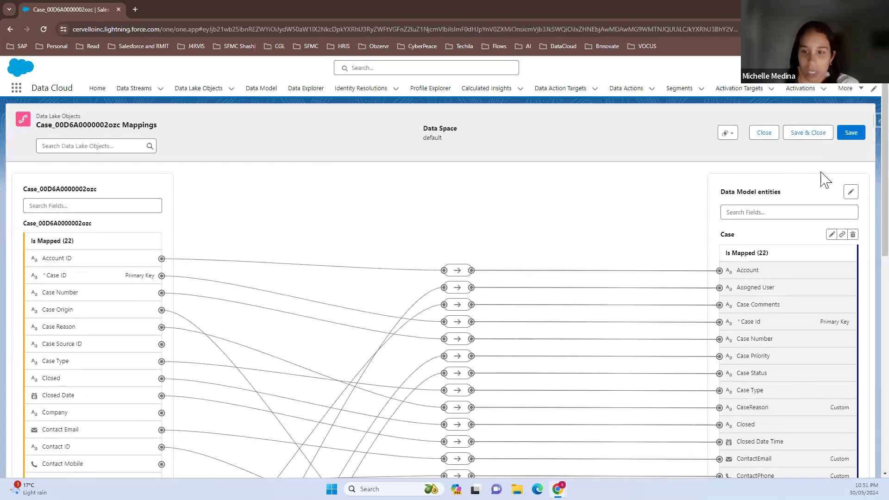
Save and close the Case stream mappings, and open the list of mapped data model objects
{"action": "left_click", "coordinate": [804, 139]}
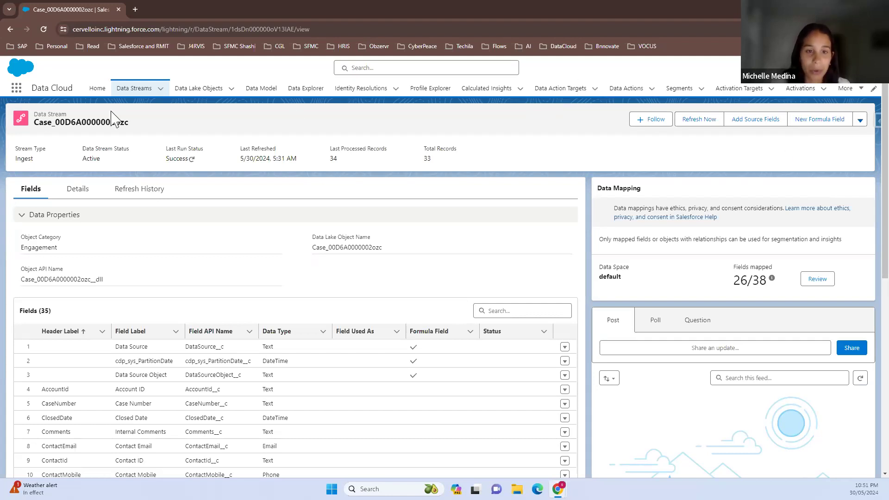
{"action": "left_click", "coordinate": [269, 94]}
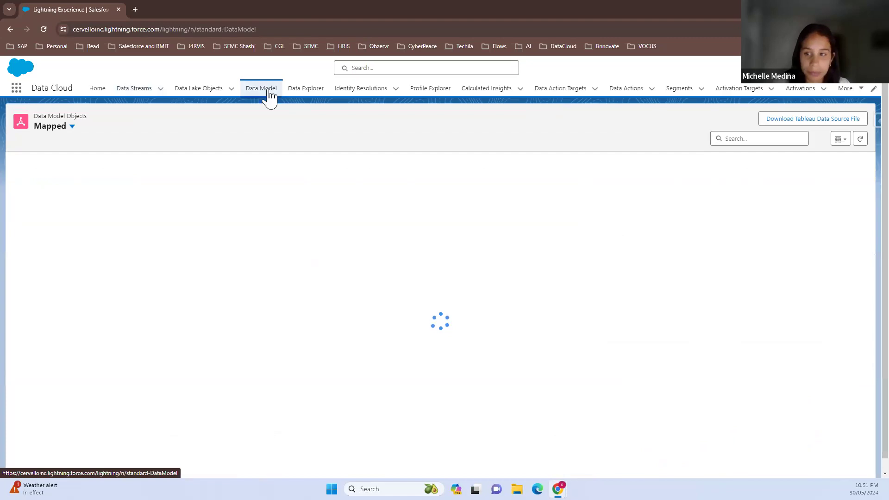
Open the Case data model object, review its details and field mappings, and display its relationships
{"action": "left_click", "coordinate": [55, 219]}
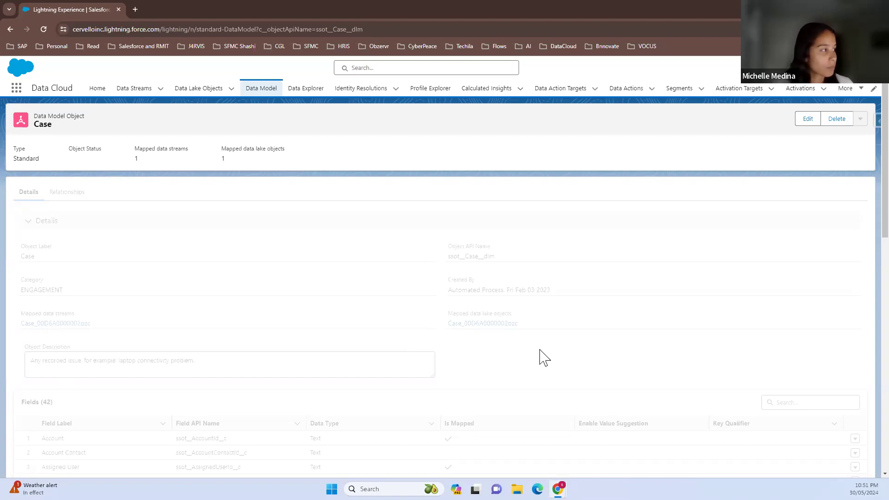
{"action": "scroll", "coordinate": [541, 359], "scroll_direction": "down", "scroll_amount": 3}
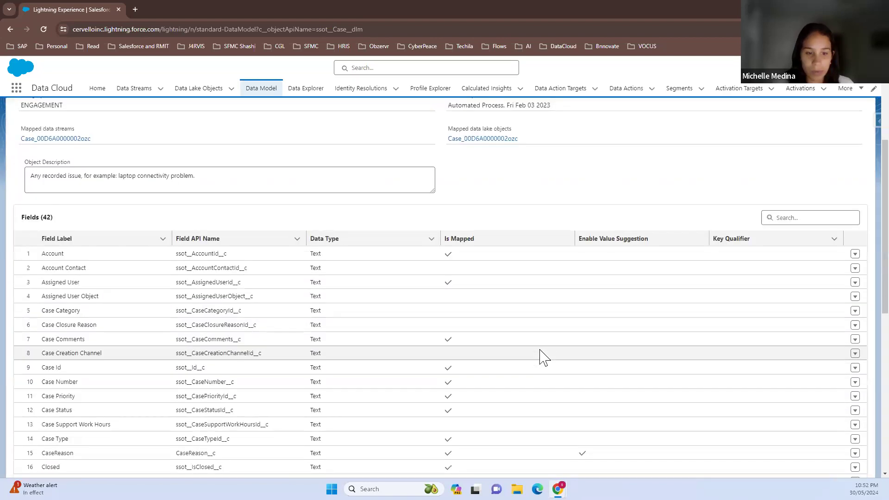
{"action": "scroll", "coordinate": [541, 359], "scroll_direction": "up", "scroll_amount": 1}
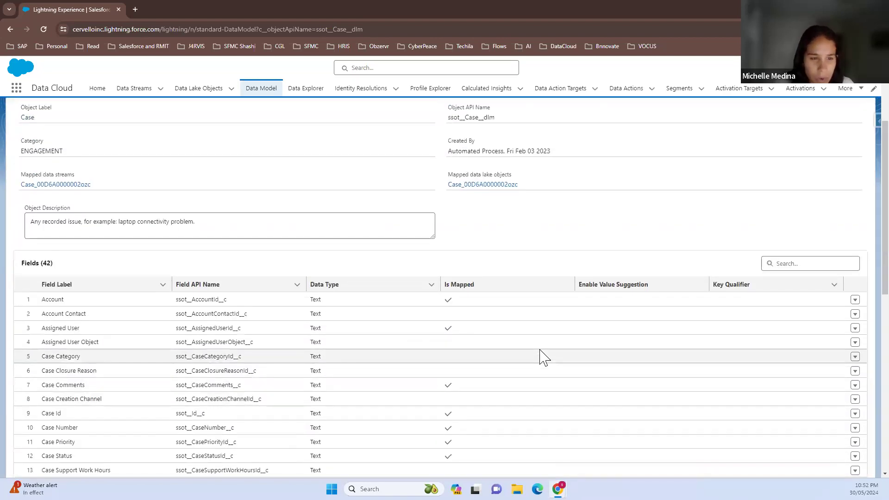
{"action": "scroll", "coordinate": [544, 358], "scroll_direction": "up", "scroll_amount": 2}
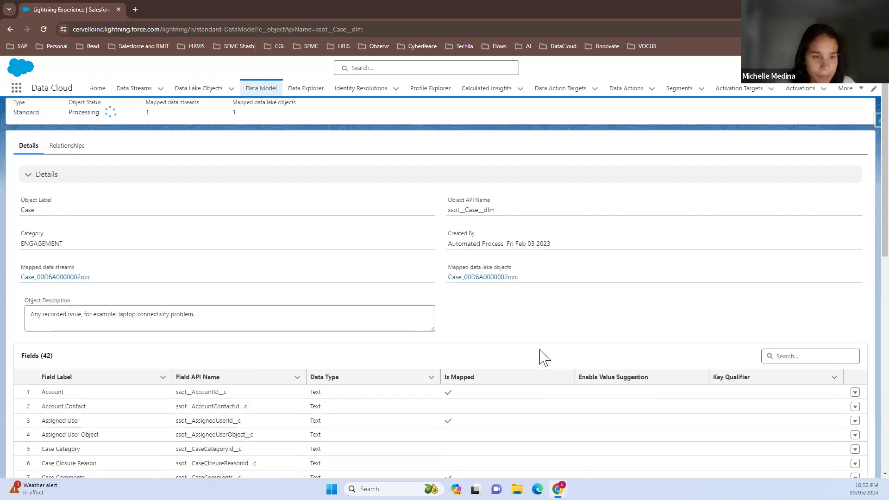
{"action": "scroll", "coordinate": [541, 358], "scroll_direction": "up", "scroll_amount": 1}
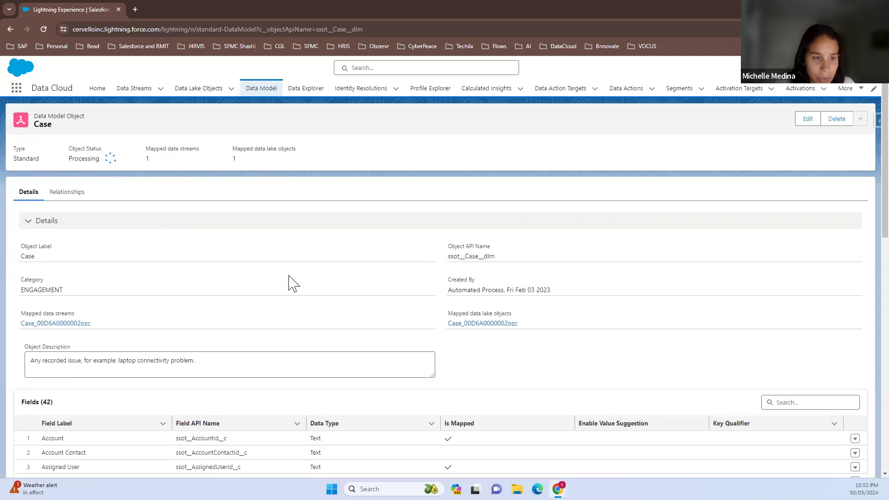
{"action": "left_click", "coordinate": [80, 196]}
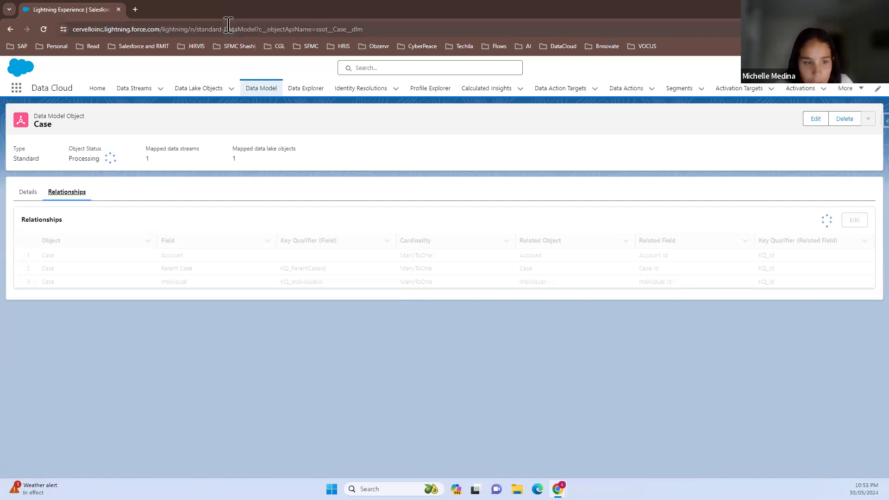
Duplicate the browser tab and open the Individual data model object from the mapped objects list in the copy
{"action": "right_click", "coordinate": [98, 10]}
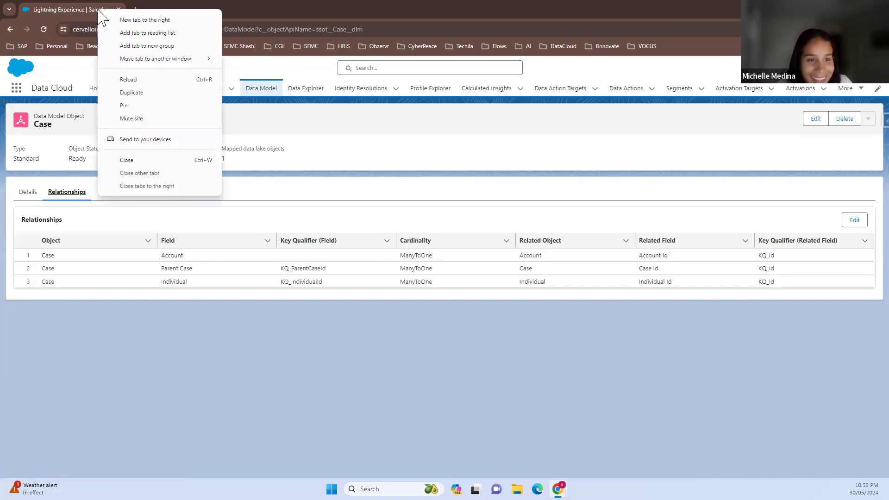
{"action": "left_click", "coordinate": [131, 92]}
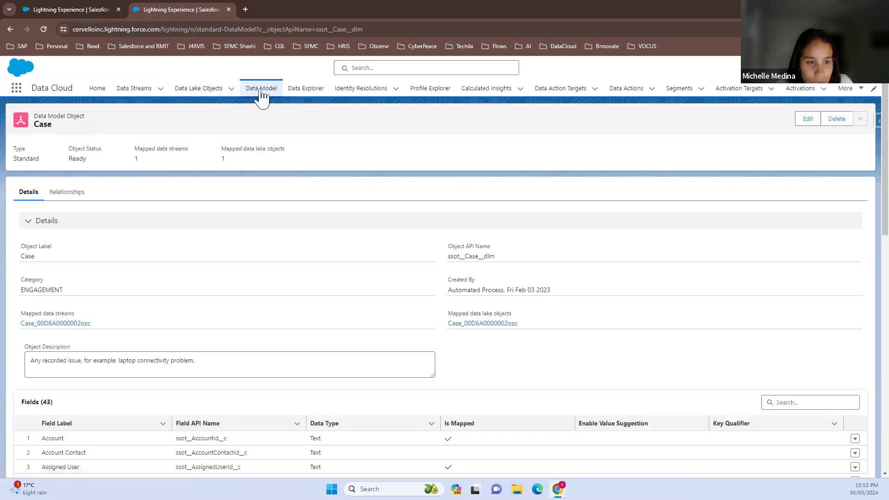
{"action": "left_click", "coordinate": [261, 93]}
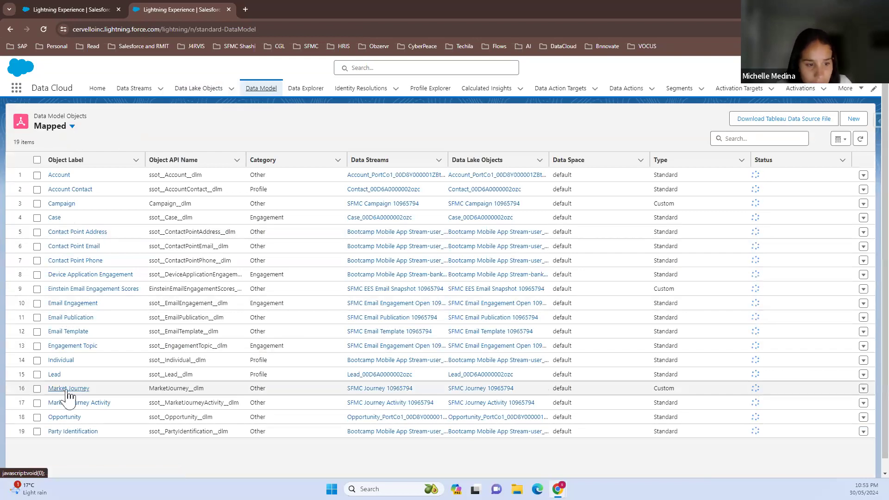
{"action": "left_click", "coordinate": [61, 360]}
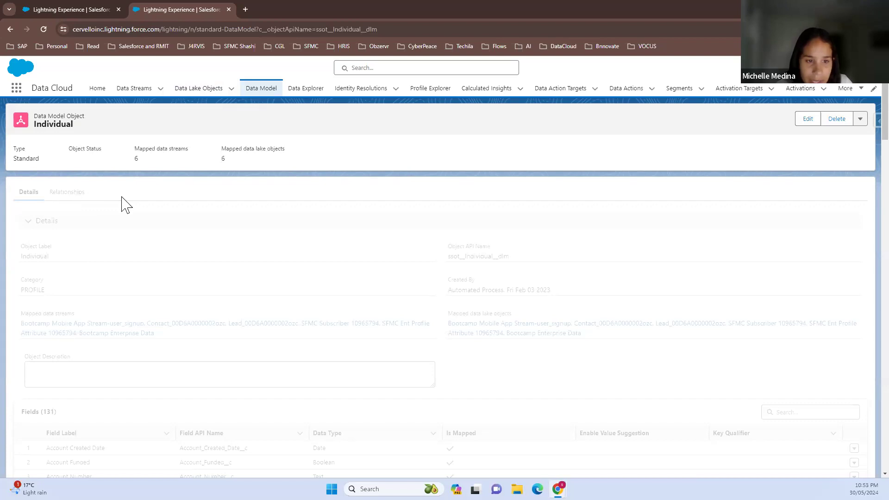
Recheck the Case object's relationships in the original browser tab, and display the relationships of the Individual object
{"action": "left_click", "coordinate": [74, 8]}
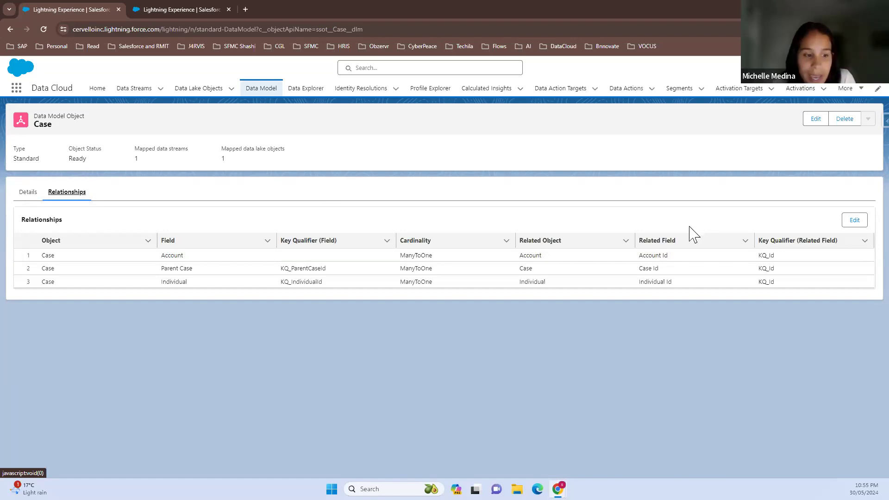
{"action": "left_click", "coordinate": [201, 10]}
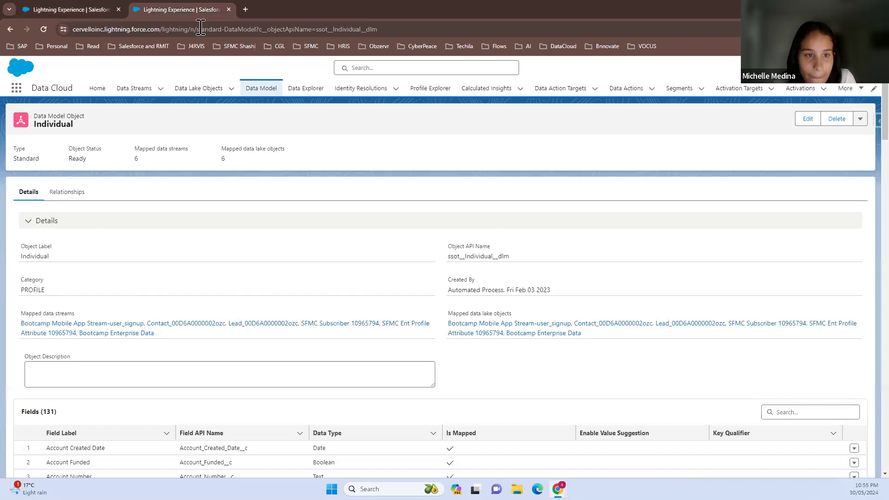
{"action": "left_click", "coordinate": [83, 202]}
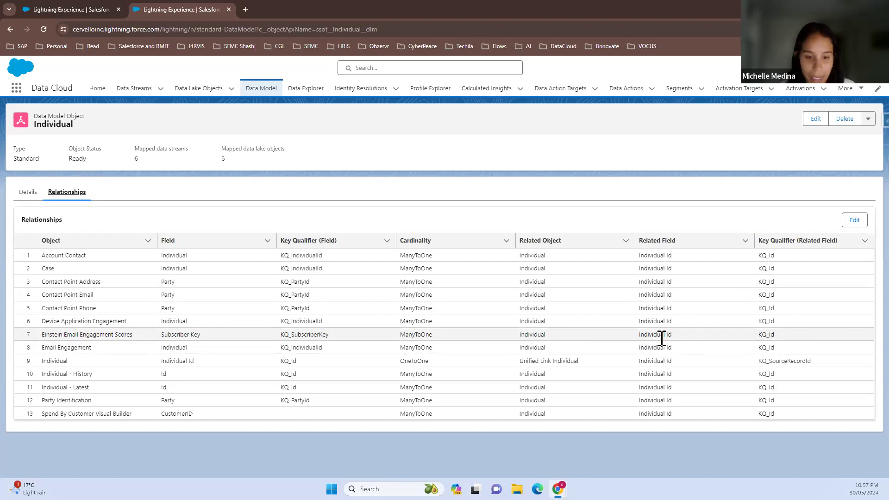
Open the Individual object's relationships for editing and add a new relationship row
{"action": "left_click", "coordinate": [851, 230]}
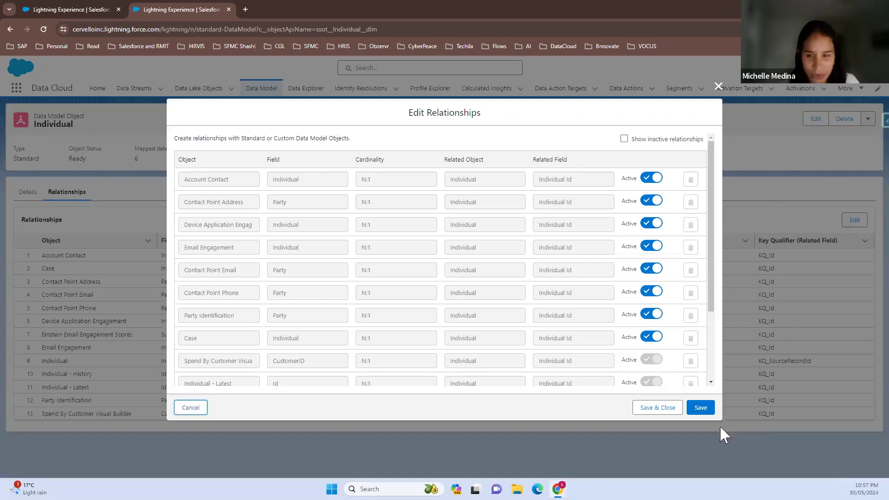
{"action": "scroll", "coordinate": [672, 366], "scroll_direction": "down", "scroll_amount": 2}
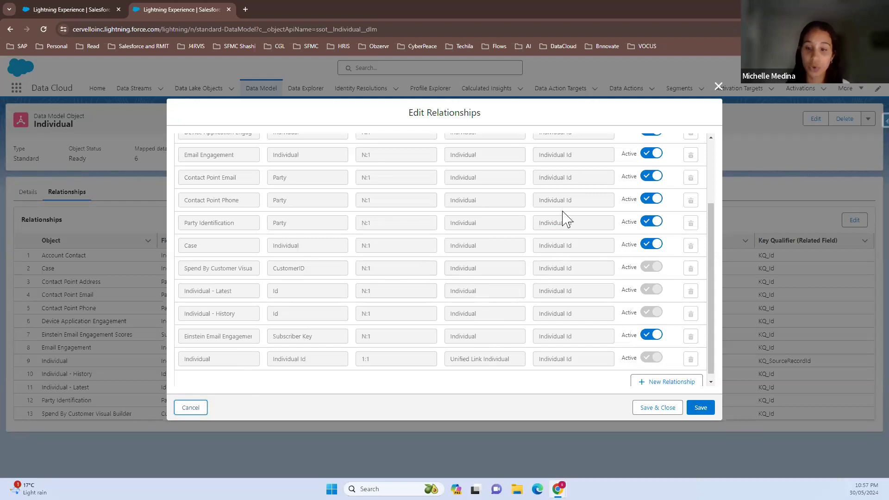
{"action": "left_click", "coordinate": [653, 385]}
{"action": "scroll", "coordinate": [653, 385], "scroll_direction": "down", "scroll_amount": 1}
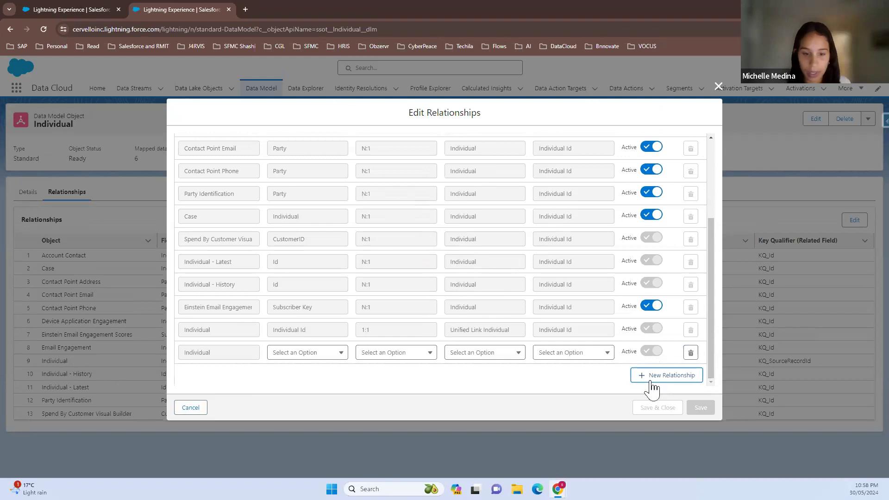
Set the new Individual relationship's field to Individual Id and its cardinality to 1:1
{"action": "left_click", "coordinate": [299, 354]}
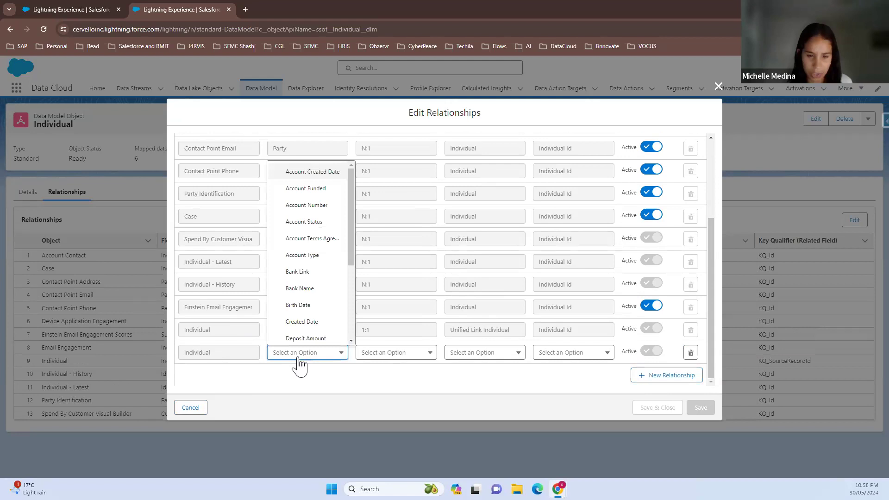
{"action": "scroll", "coordinate": [302, 329], "scroll_direction": "down", "scroll_amount": 2}
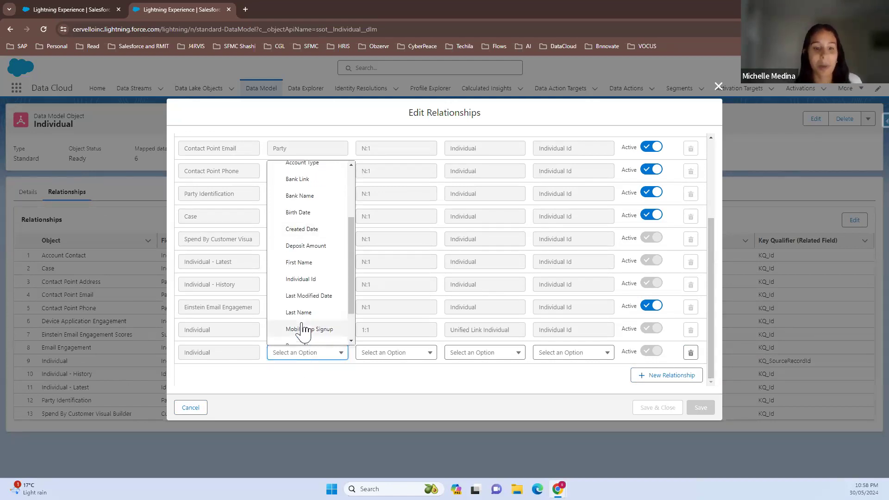
{"action": "scroll", "coordinate": [303, 331], "scroll_direction": "down", "scroll_amount": 1}
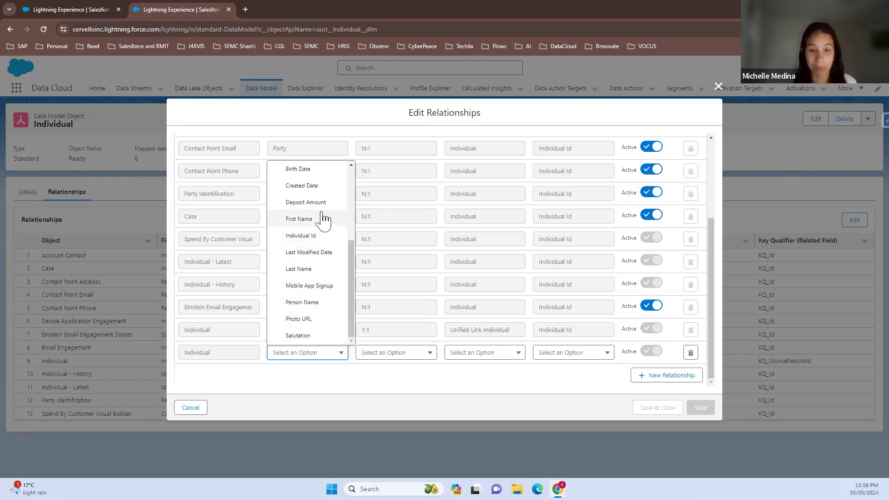
{"action": "scroll", "coordinate": [322, 221], "scroll_direction": "up", "scroll_amount": 1}
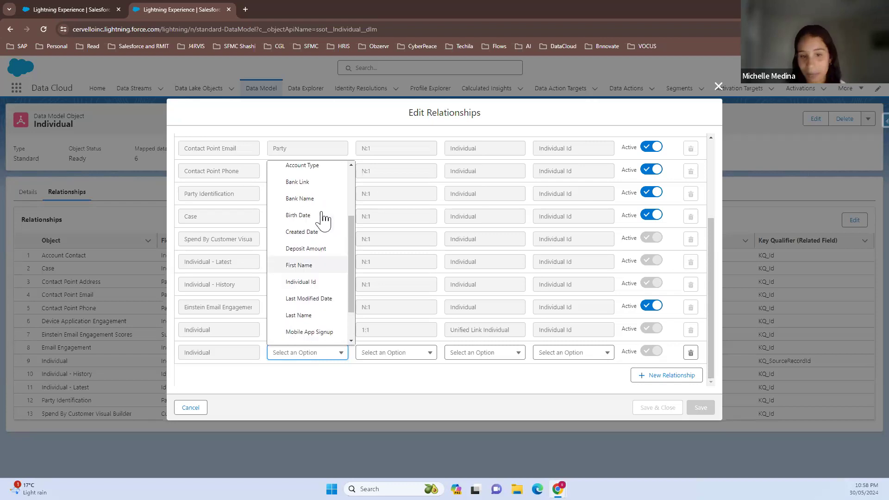
{"action": "left_click", "coordinate": [304, 282]}
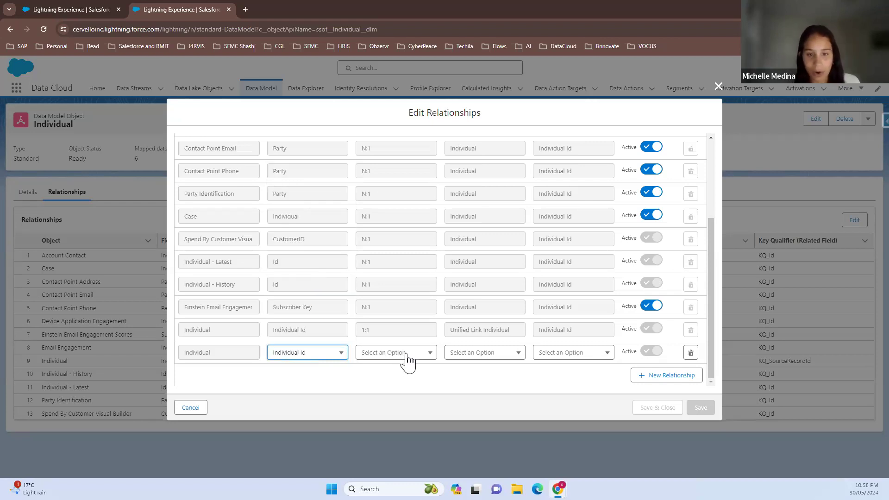
{"action": "scroll", "coordinate": [407, 361], "scroll_direction": "up", "scroll_amount": 5}
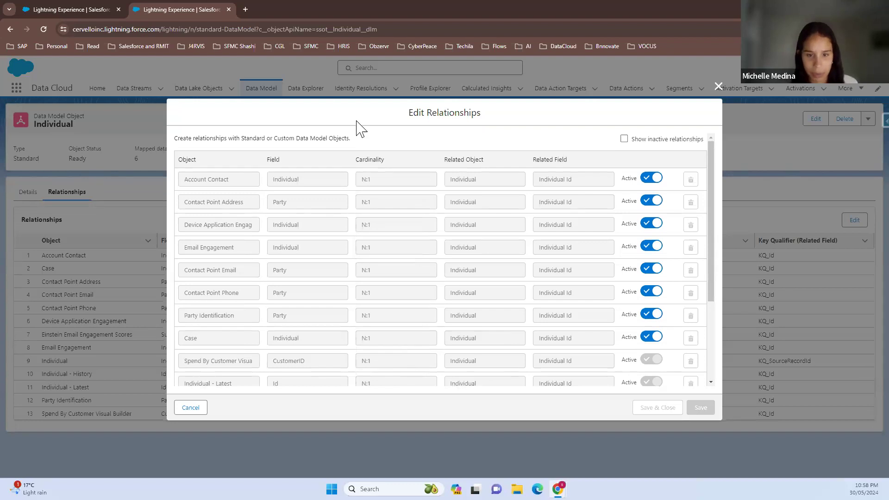
{"action": "scroll", "coordinate": [417, 338], "scroll_direction": "down", "scroll_amount": 5}
{"action": "left_click", "coordinate": [417, 357]}
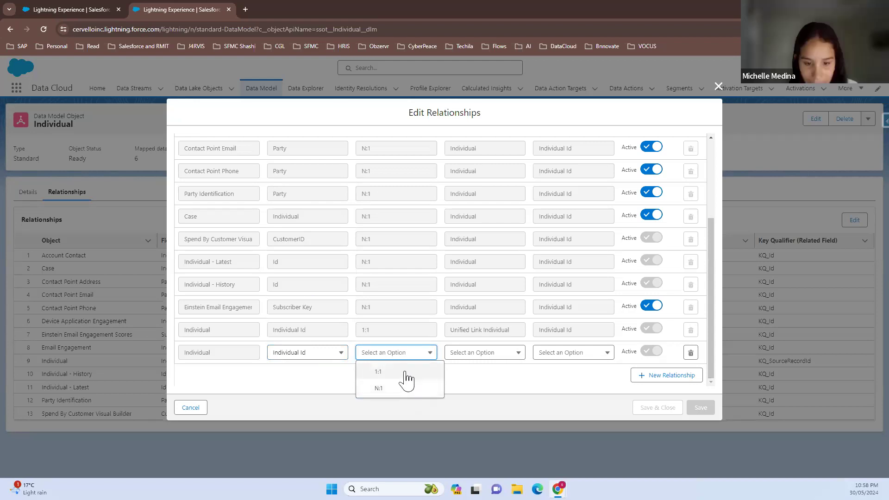
{"action": "left_click", "coordinate": [405, 373]}
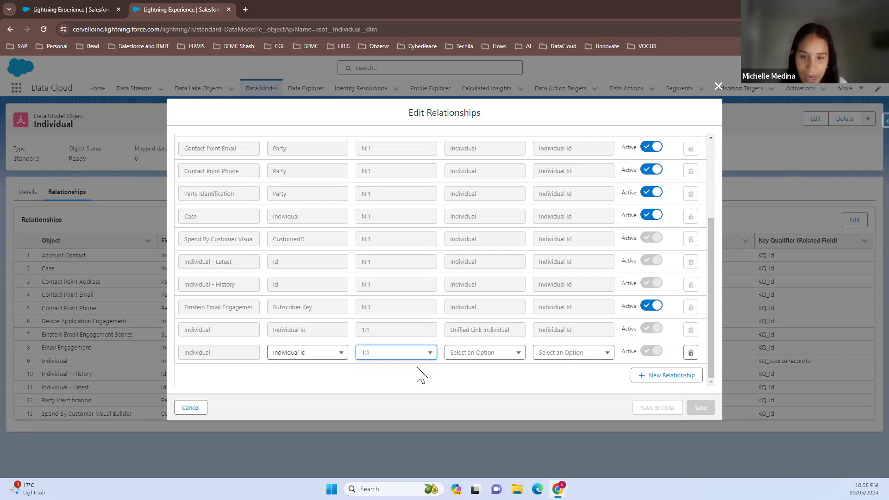
Set the new relationship's related object to Contact Point Email and its related field to Party
{"action": "left_click", "coordinate": [502, 356]}
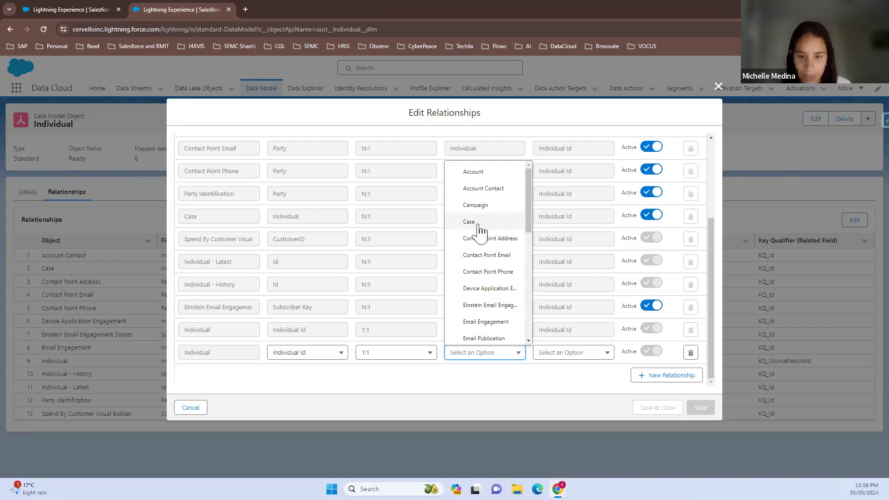
{"action": "scroll", "coordinate": [479, 232], "scroll_direction": "down", "scroll_amount": 3}
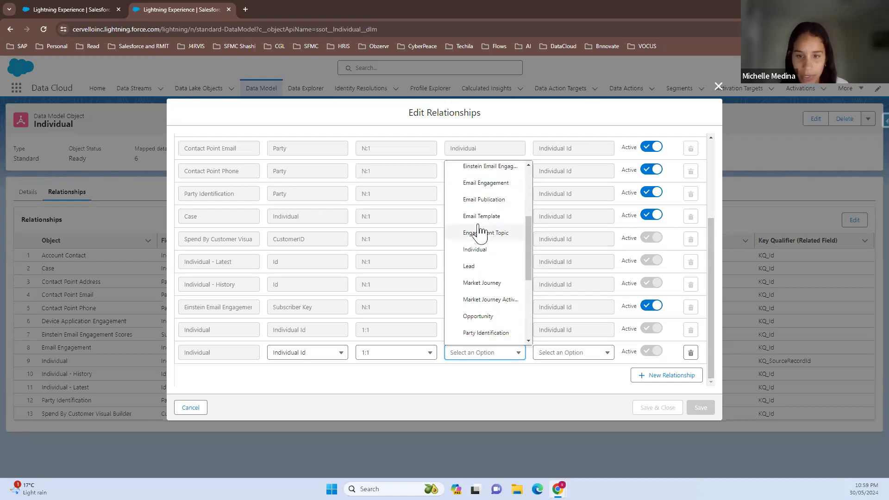
{"action": "scroll", "coordinate": [480, 232], "scroll_direction": "up", "scroll_amount": 2}
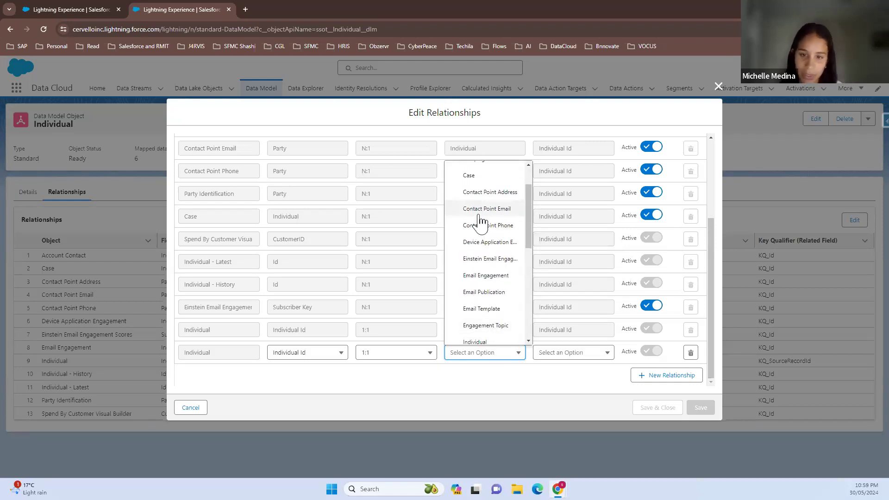
{"action": "left_click", "coordinate": [480, 211]}
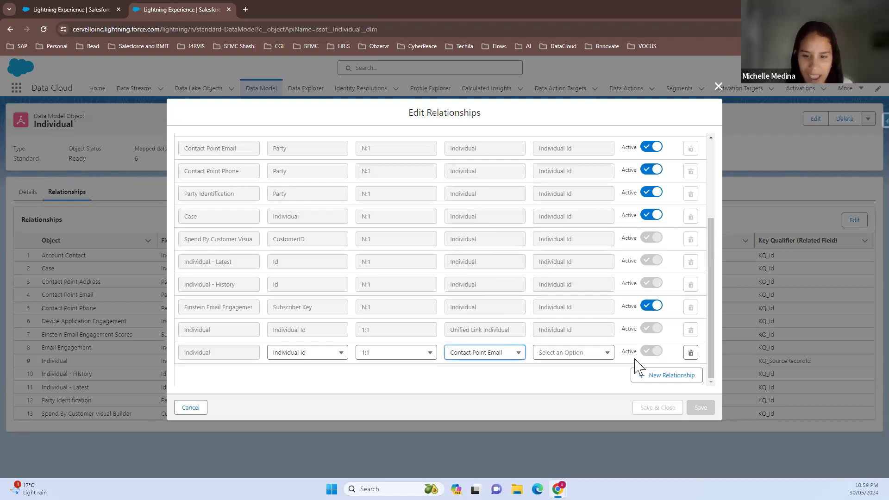
{"action": "left_click", "coordinate": [605, 356]}
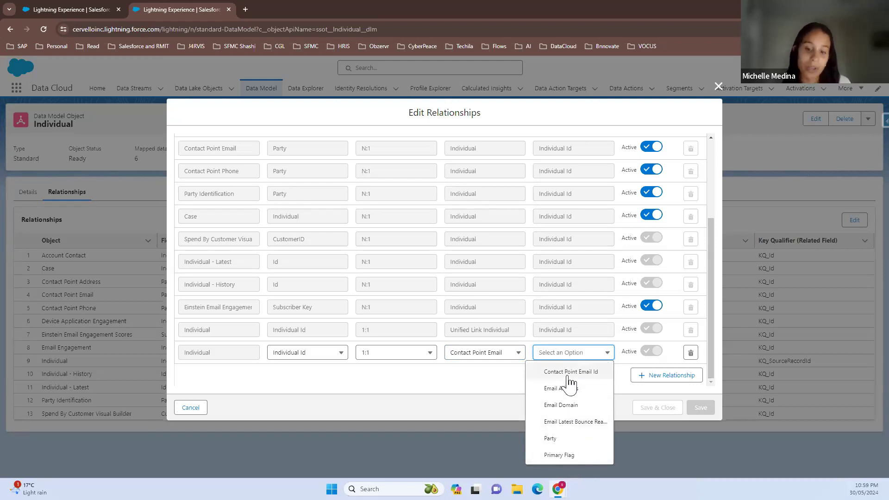
{"action": "left_click", "coordinate": [551, 439]}
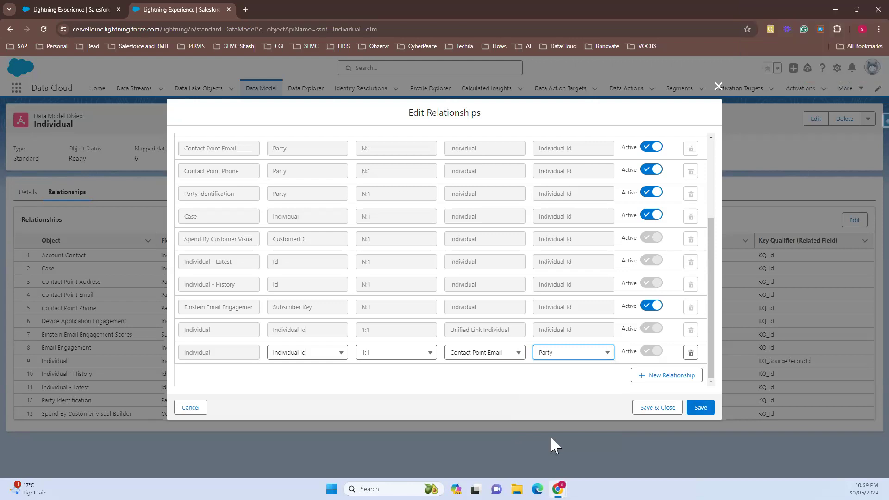
Delete the unsaved Individual to Contact Point Email relationship, and save and close the relationship editor
{"action": "left_click", "coordinate": [690, 353]}
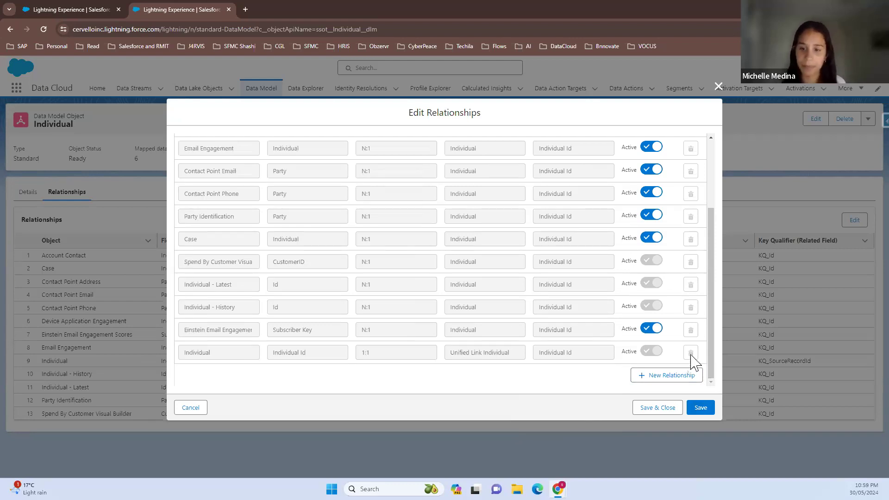
{"action": "left_click", "coordinate": [661, 412]}
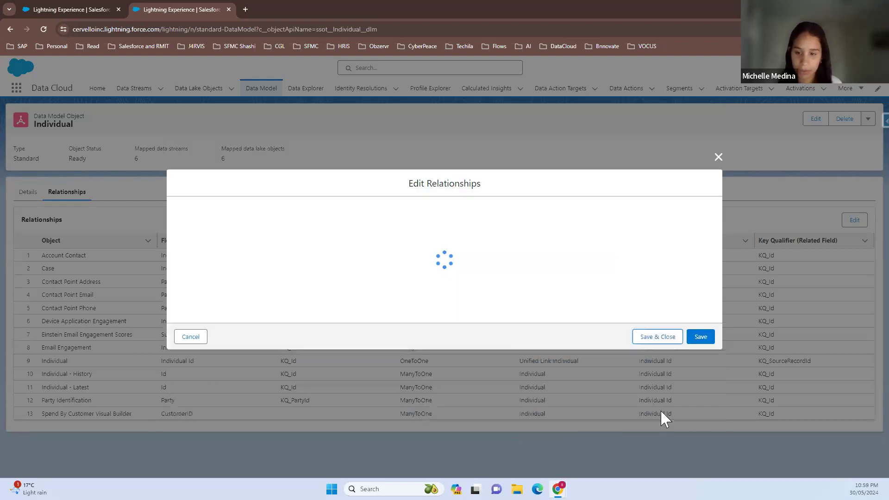